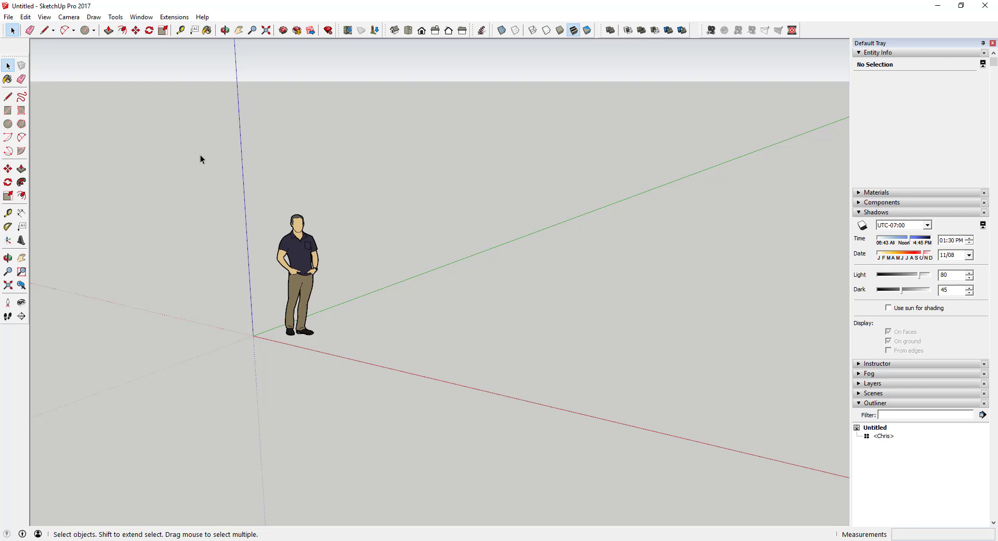
- Start an import and browse to the 34 Modeling from Reference Photos folder inside Videos, Quick Models
{"action": "left_click", "coordinate": [9, 18]}
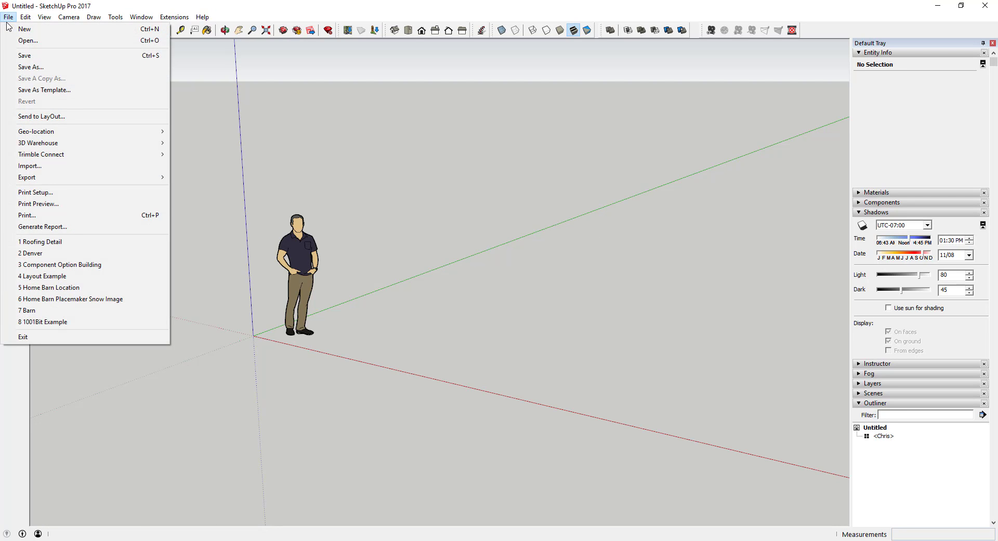
{"action": "left_click", "coordinate": [76, 167]}
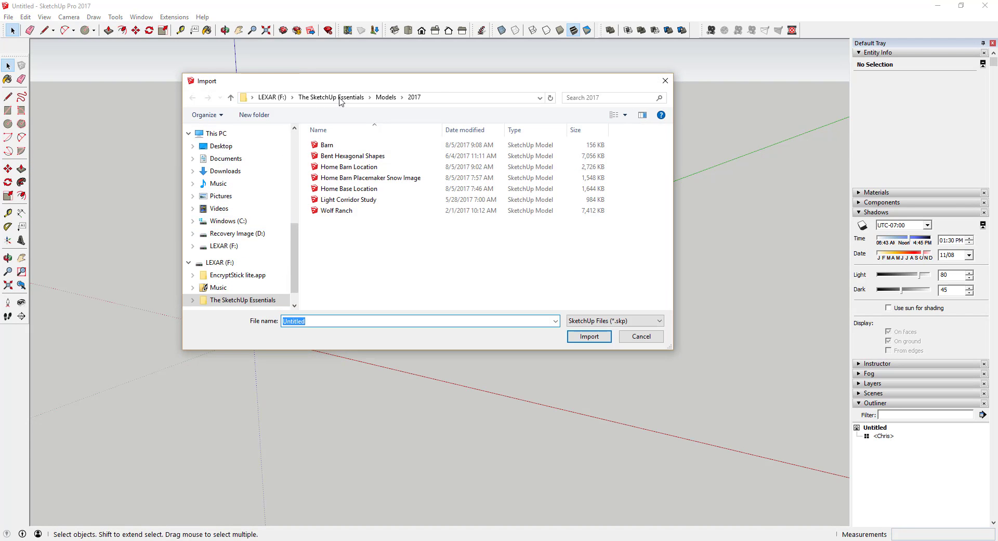
{"action": "left_click", "coordinate": [358, 99]}
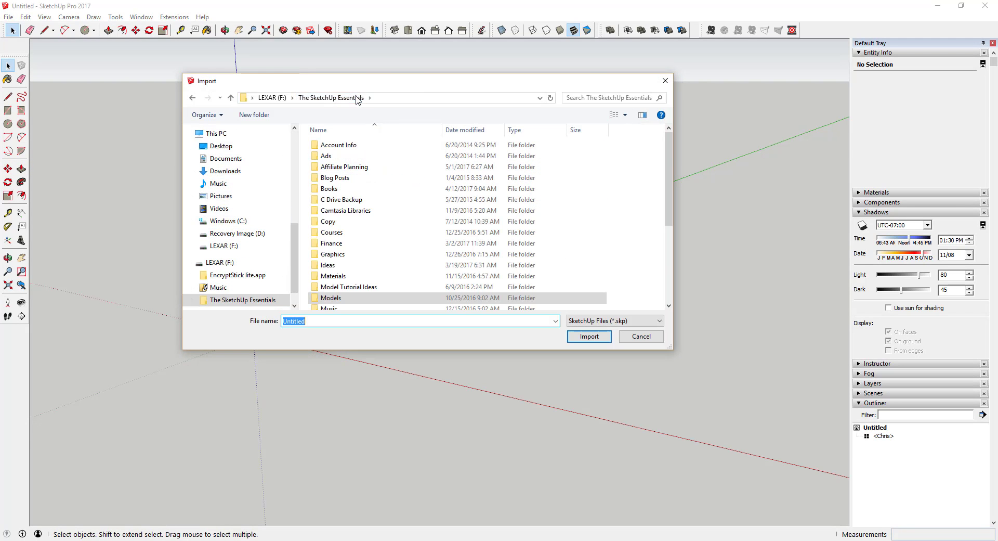
{"action": "scroll", "coordinate": [339, 307], "scroll_direction": "down", "scroll_amount": 4}
{"action": "double_click", "coordinate": [328, 292]}
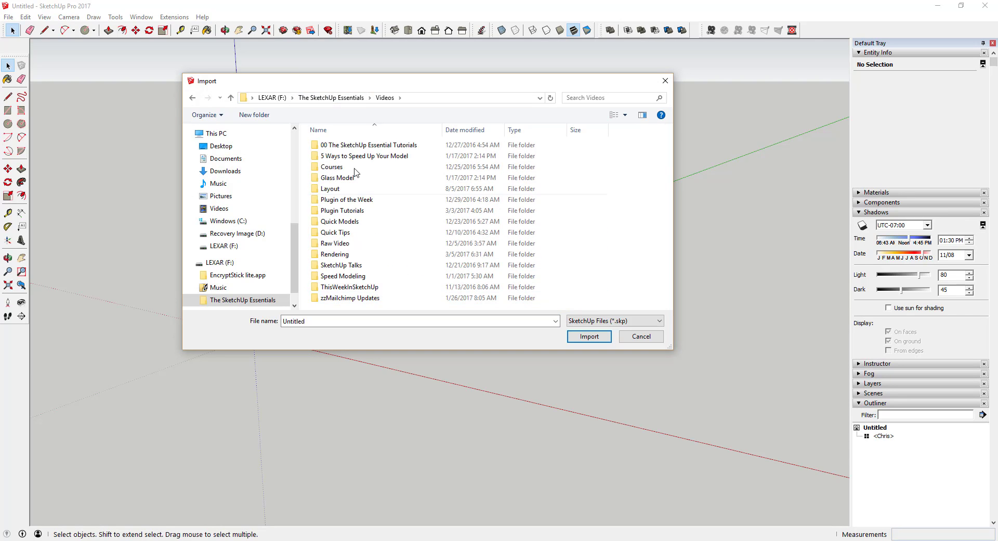
{"action": "left_click", "coordinate": [348, 222]}
{"action": "double_click", "coordinate": [348, 223]}
{"action": "scroll", "coordinate": [345, 223], "scroll_direction": "down", "scroll_amount": 6}
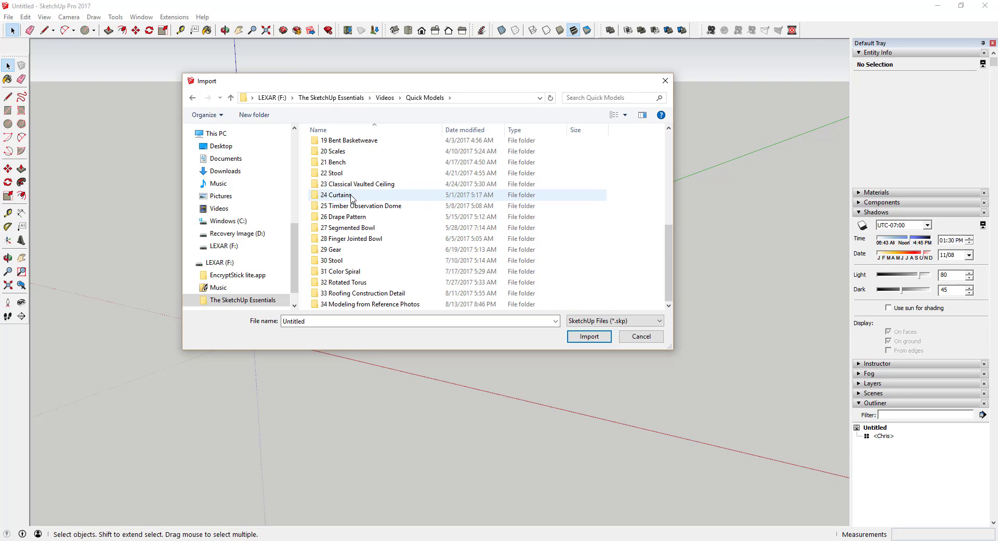
{"action": "left_click", "coordinate": [346, 306]}
{"action": "double_click", "coordinate": [346, 306]}
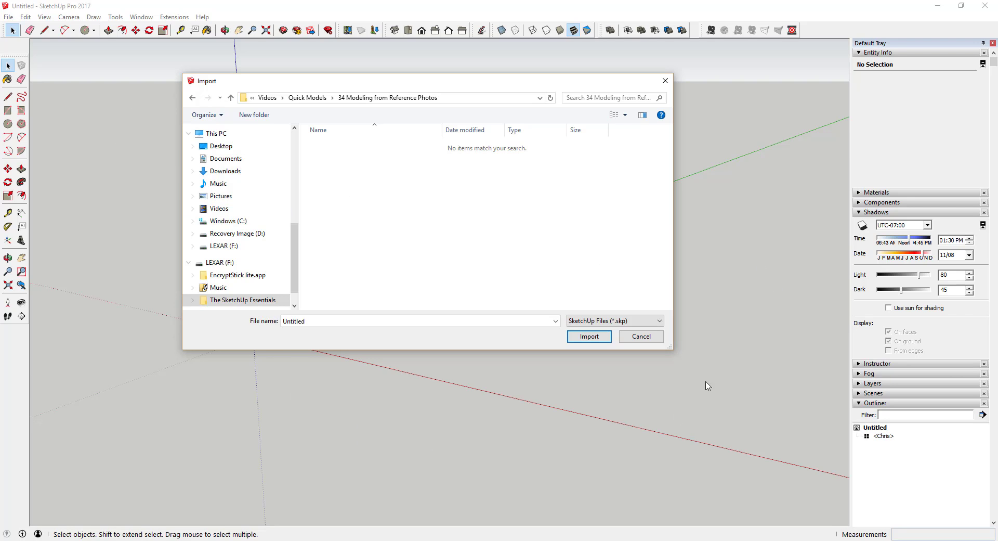
- Import the Plan PNG as an image and place it flat on the ground from the origin, about 30 ft 4 in wide
{"action": "left_click", "coordinate": [659, 321]}
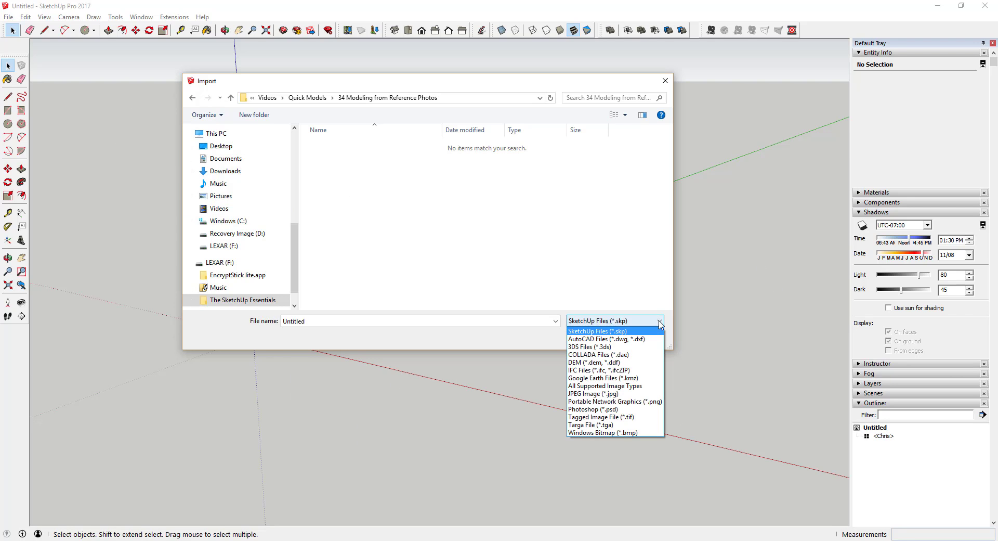
{"action": "left_click", "coordinate": [639, 388]}
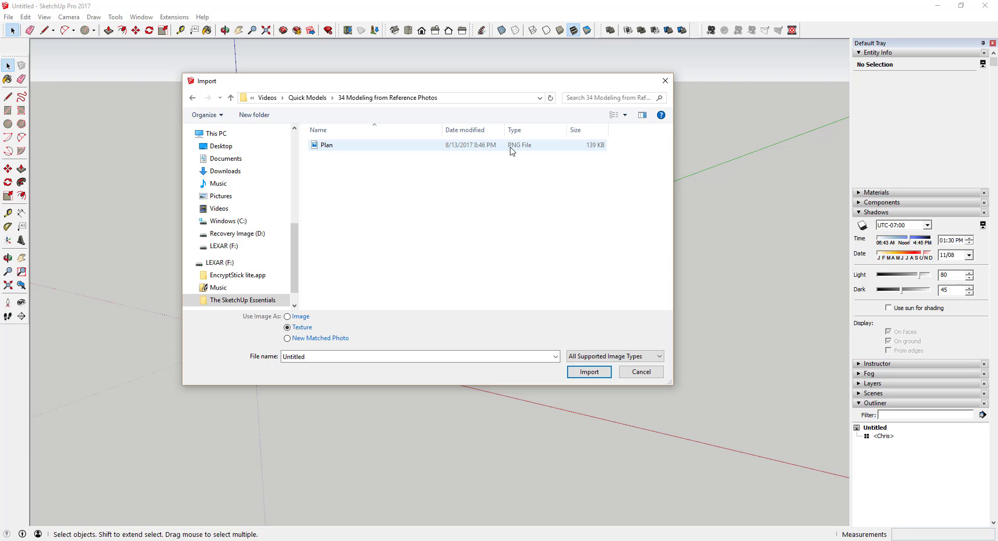
{"action": "left_click", "coordinate": [288, 316]}
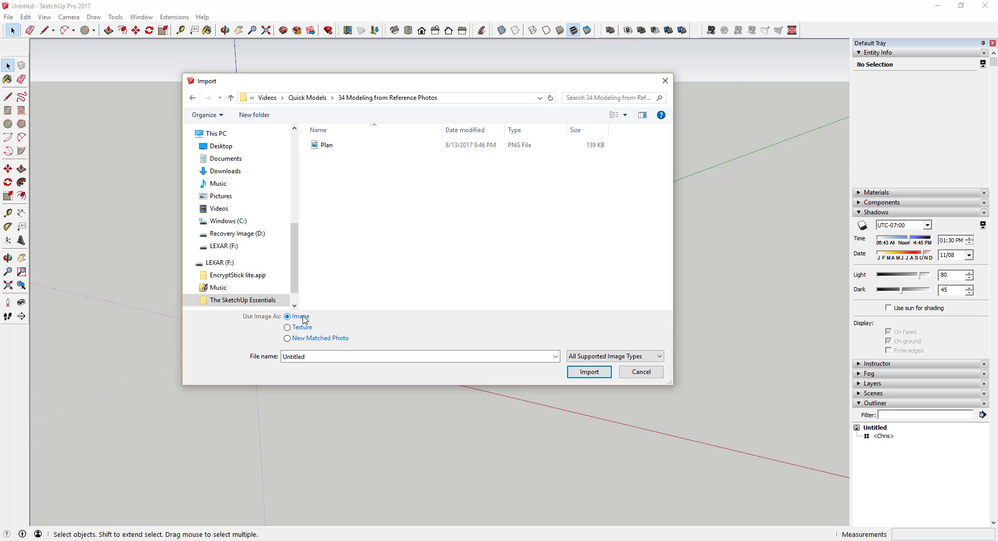
{"action": "double_click", "coordinate": [324, 147]}
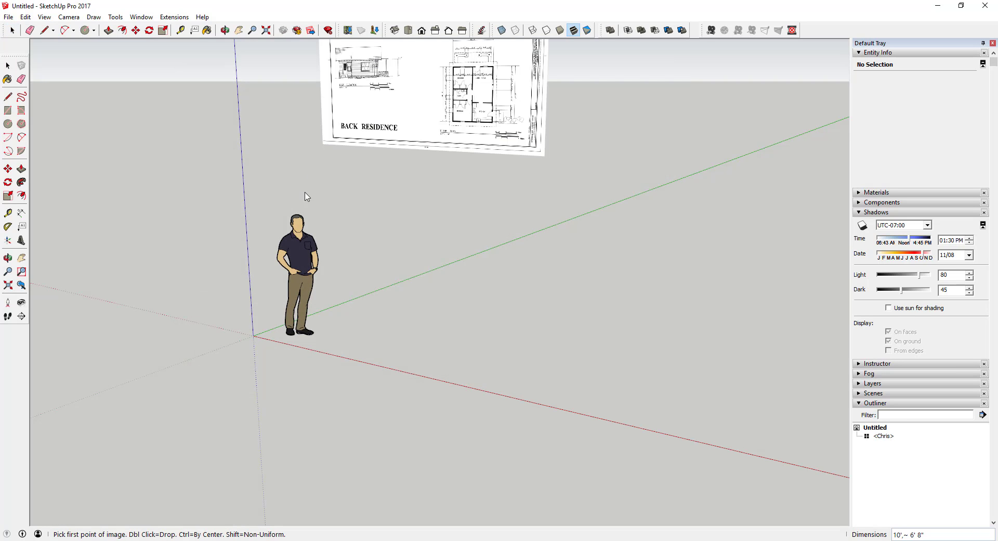
{"action": "left_click", "coordinate": [253, 336]}
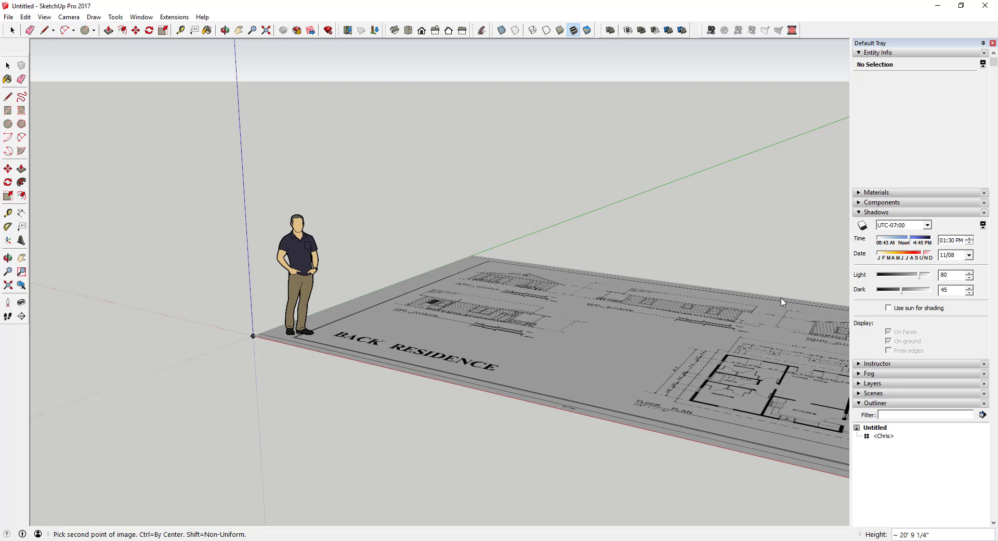
{"action": "left_click", "coordinate": [770, 303]}
- Examine the imported plan sheet beside the scale figure, then inspect the floor plan's rooms and dimension text up close
{"action": "scroll", "coordinate": [399, 309], "scroll_direction": "down", "scroll_amount": 5}
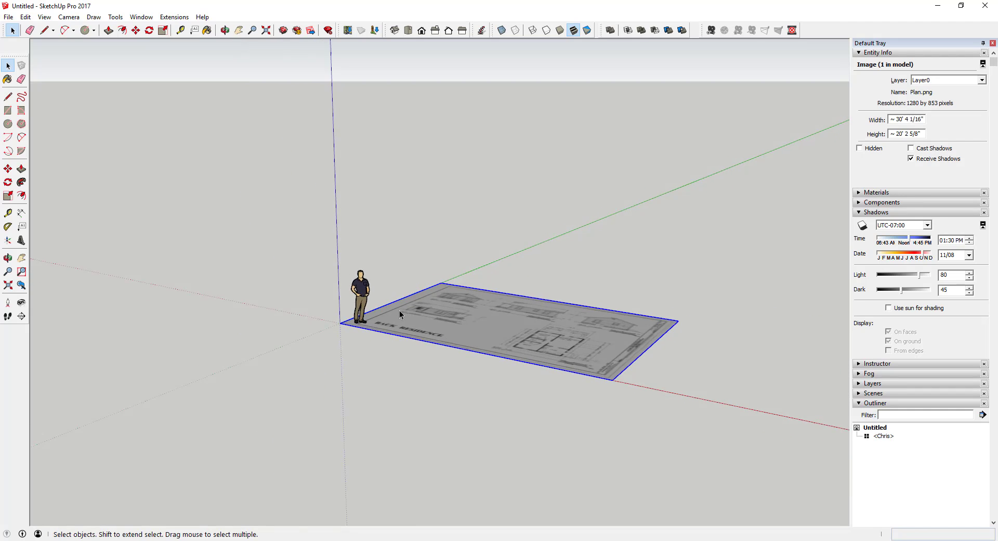
{"action": "middle_click_drag", "start_coordinate": [400, 310], "coordinate": [559, 282]}
{"action": "scroll", "coordinate": [546, 307], "scroll_direction": "up", "scroll_amount": 4}
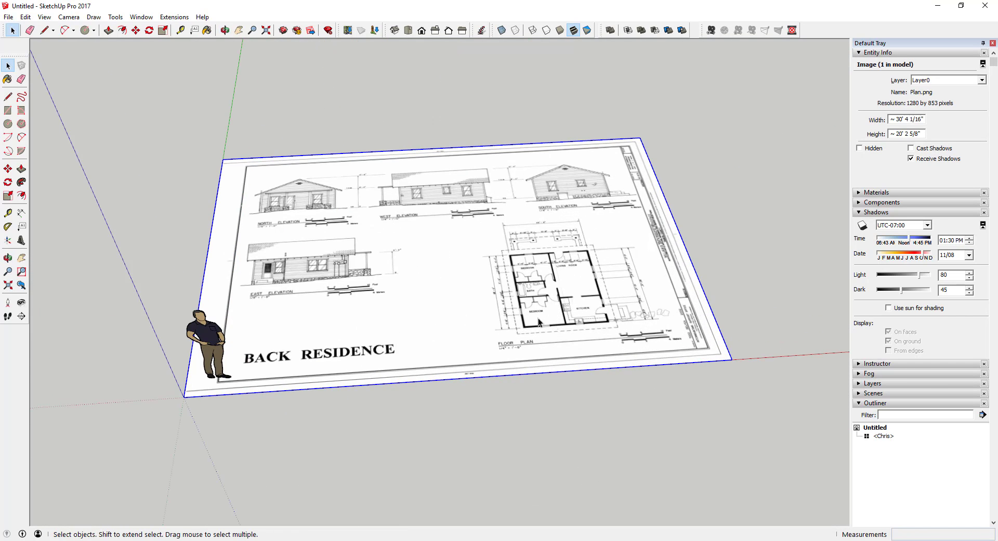
{"action": "left_click", "coordinate": [216, 338]}
{"action": "middle_click_drag", "start_coordinate": [247, 334], "coordinate": [188, 289]}
{"action": "scroll", "coordinate": [183, 285], "scroll_direction": "up", "scroll_amount": 3}
{"action": "scroll", "coordinate": [183, 285], "scroll_direction": "up", "scroll_amount": 3}
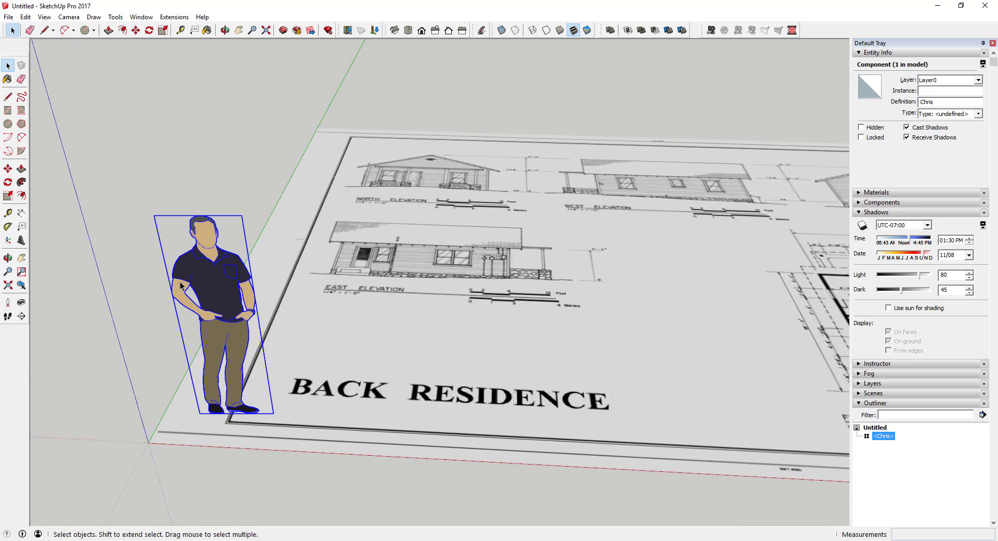
{"action": "scroll", "coordinate": [166, 274], "scroll_direction": "down", "scroll_amount": 4}
{"action": "scroll", "coordinate": [414, 276], "scroll_direction": "up", "scroll_amount": 5}
{"action": "scroll", "coordinate": [414, 276], "scroll_direction": "up", "scroll_amount": 8}
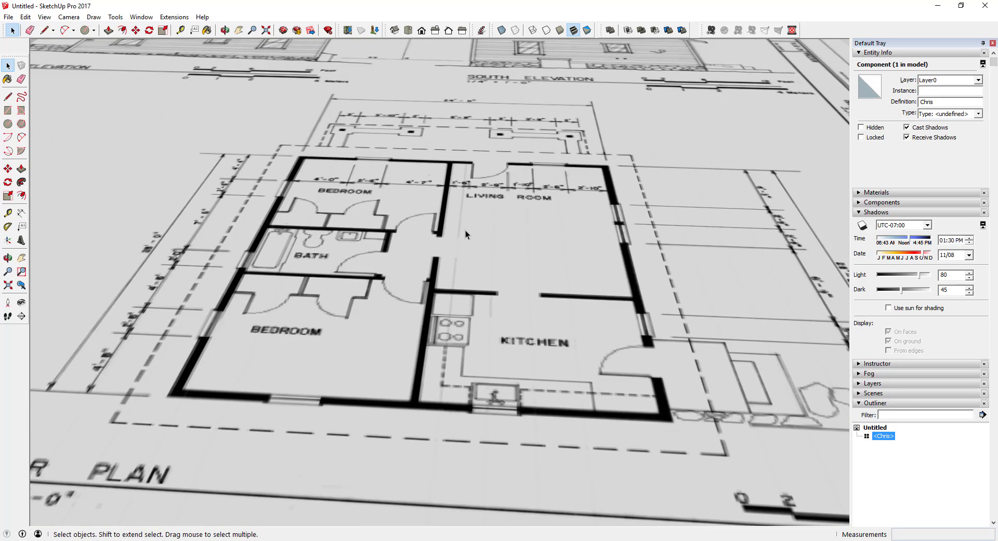
{"action": "middle_click_drag", "start_coordinate": [465, 230], "coordinate": [457, 407]}
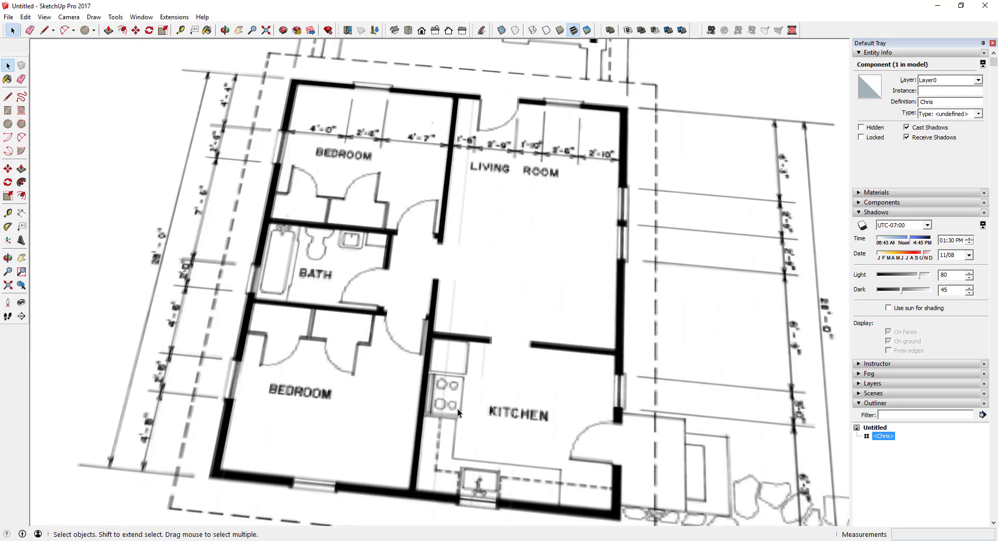
{"action": "scroll", "coordinate": [458, 408], "scroll_direction": "down", "scroll_amount": 5}
{"action": "scroll", "coordinate": [411, 343], "scroll_direction": "up", "scroll_amount": 5}
{"action": "middle_click_drag", "start_coordinate": [411, 343], "coordinate": [436, 366]}
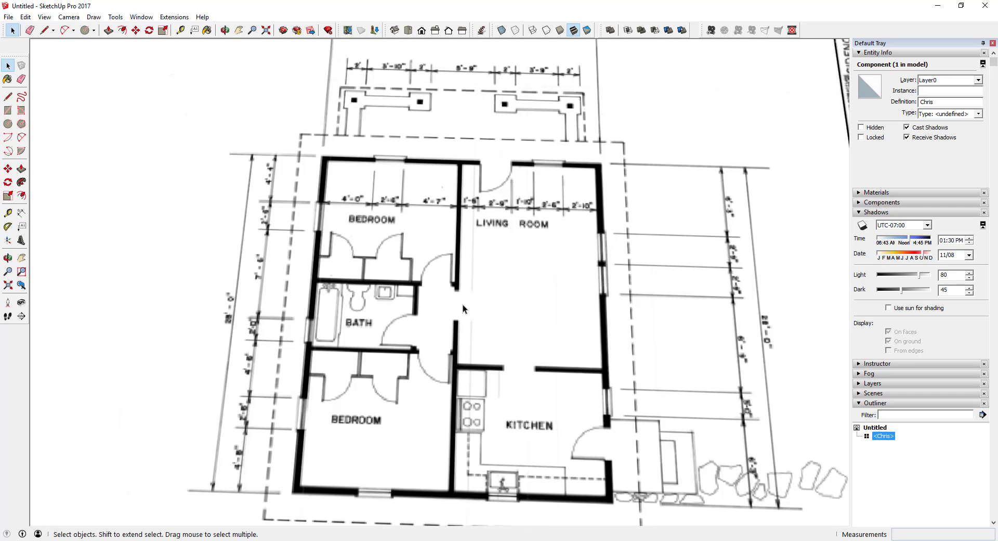
- Review the OpenGL settings in the preferences without changing them
{"action": "left_click", "coordinate": [141, 17]}
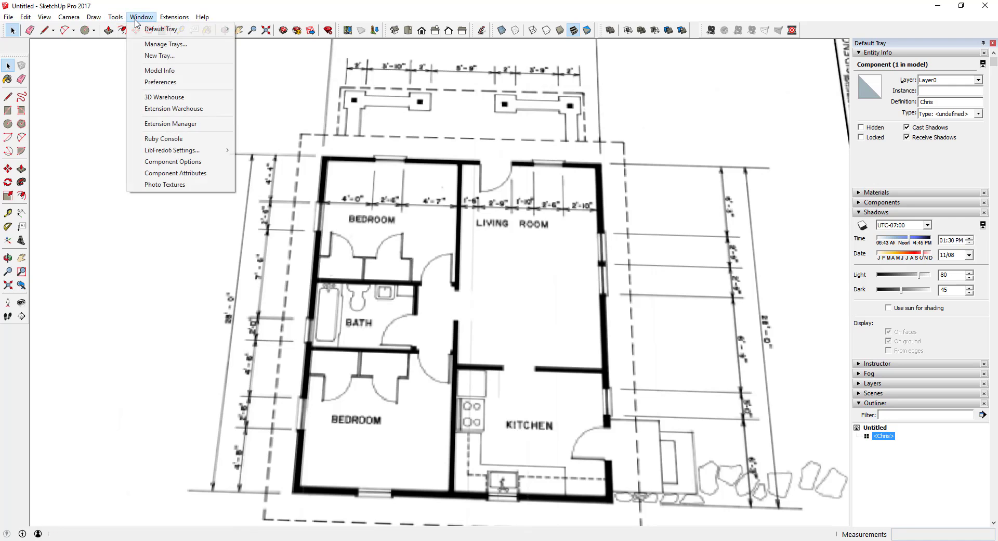
{"action": "left_click", "coordinate": [162, 82]}
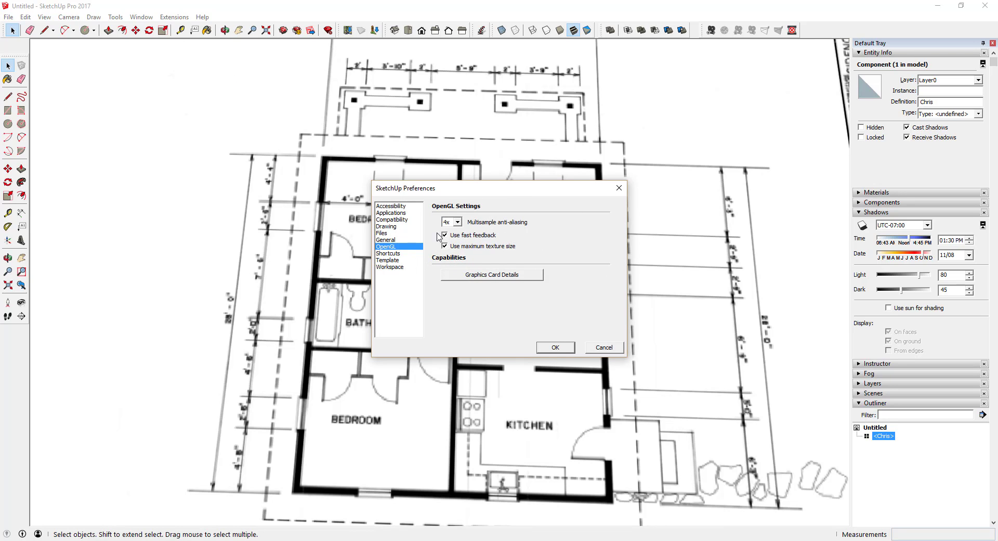
{"action": "left_click", "coordinate": [592, 349]}
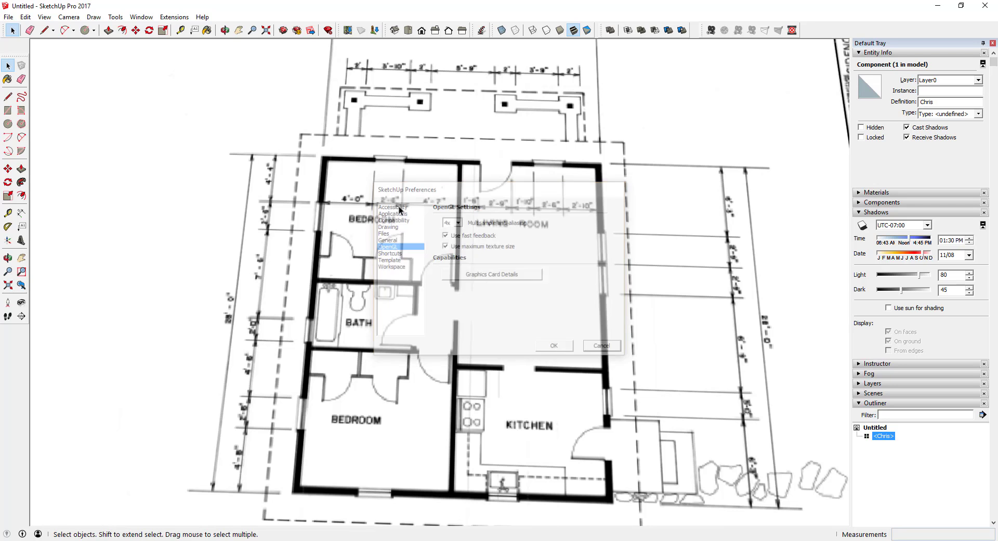
- Turn off maximum texture size in the OpenGL preferences and inspect the sharpness of the floor plan's dimensions
{"action": "left_click", "coordinate": [133, 17]}
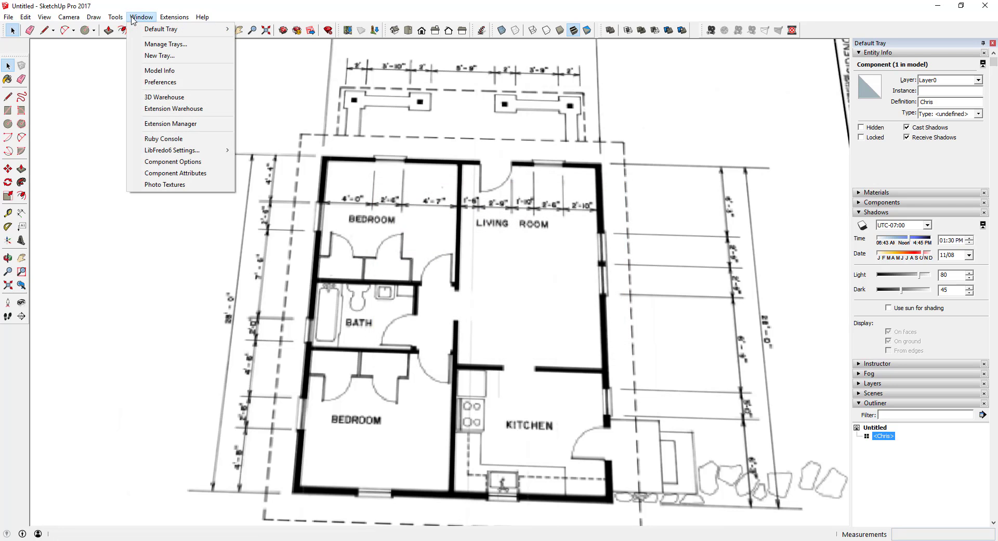
{"action": "left_click", "coordinate": [155, 83]}
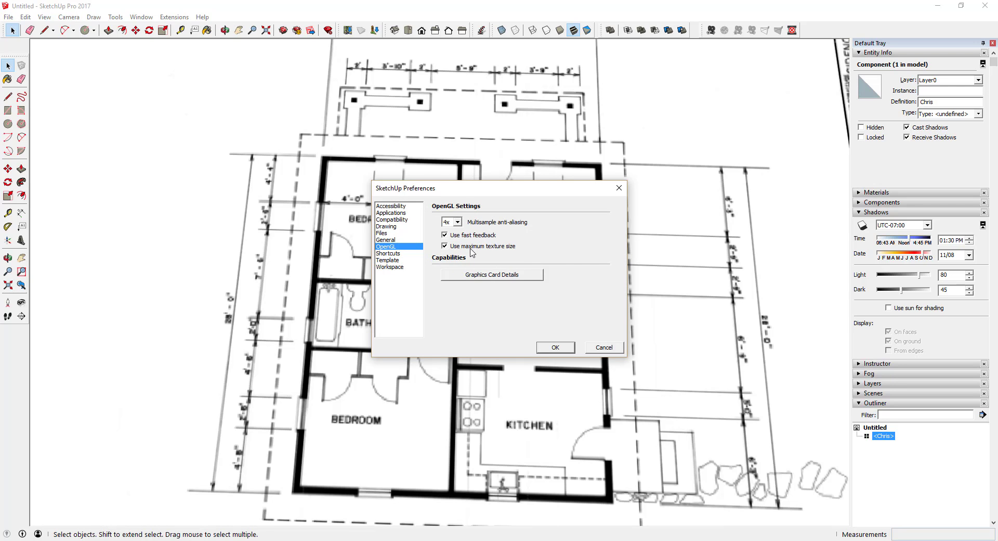
{"action": "left_click", "coordinate": [558, 347]}
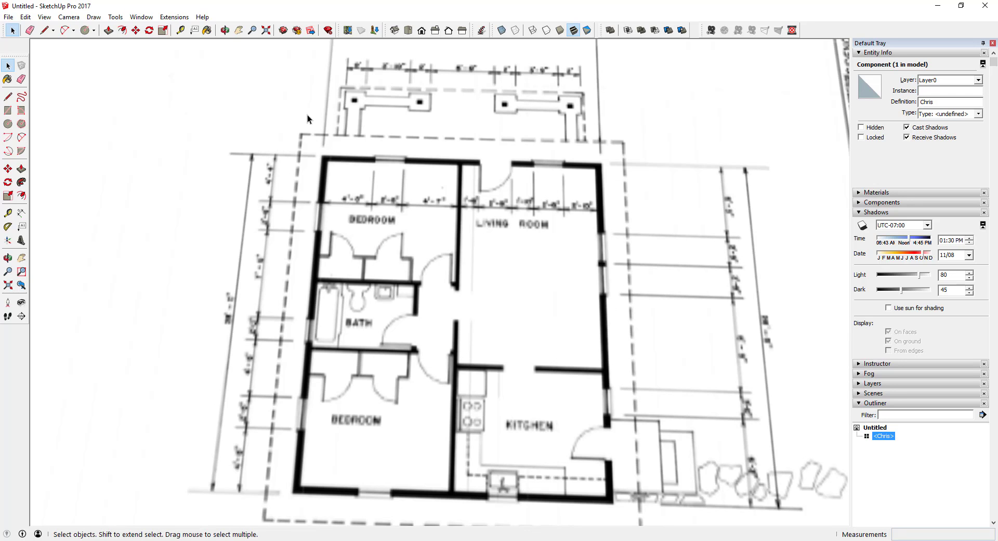
{"action": "scroll", "coordinate": [479, 161], "scroll_direction": "down", "scroll_amount": 3}
{"action": "scroll", "coordinate": [489, 132], "scroll_direction": "up", "scroll_amount": 4}
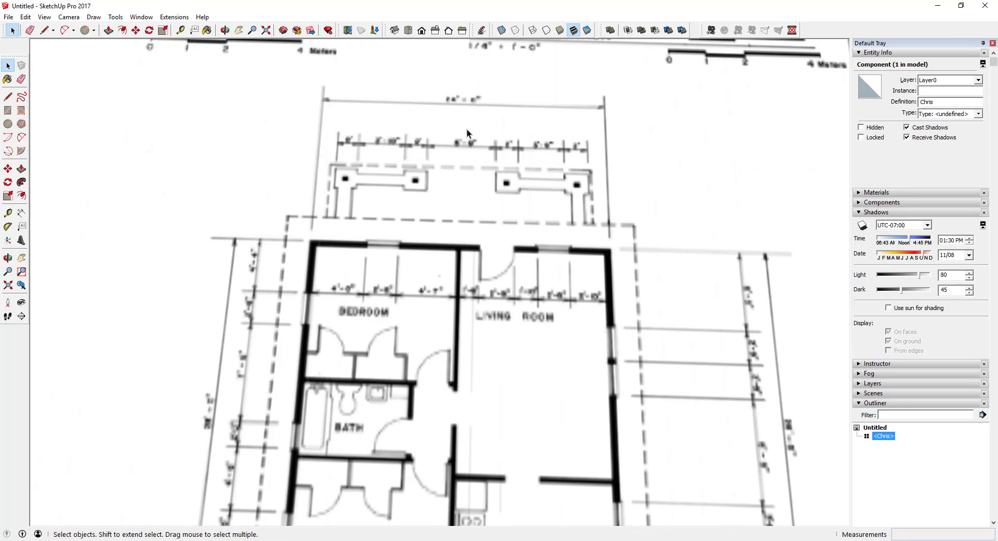
{"action": "scroll", "coordinate": [571, 153], "scroll_direction": "down", "scroll_amount": 1}
- Enable maximum texture size in the OpenGL preferences and accept the slow-down warning
{"action": "left_click", "coordinate": [141, 17]}
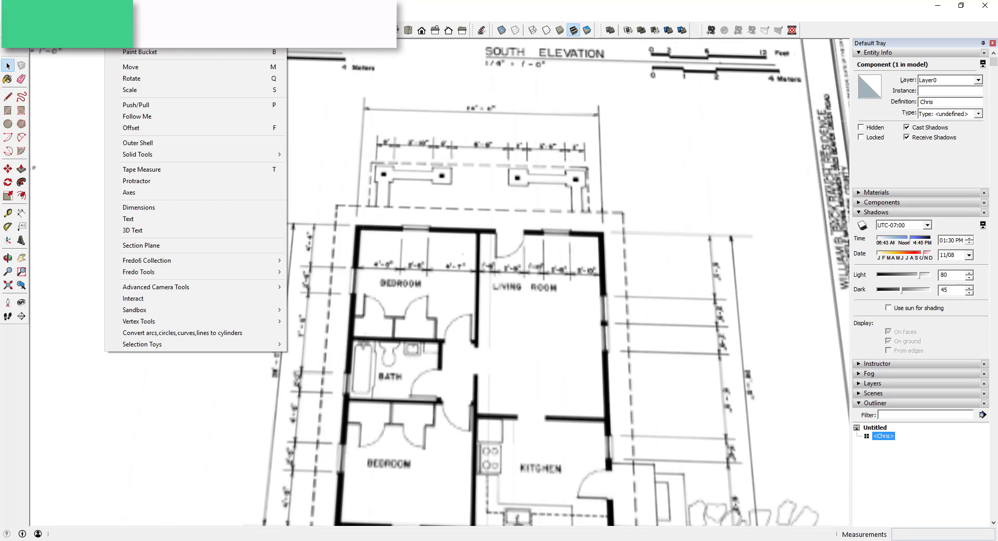
{"action": "left_click", "coordinate": [159, 82]}
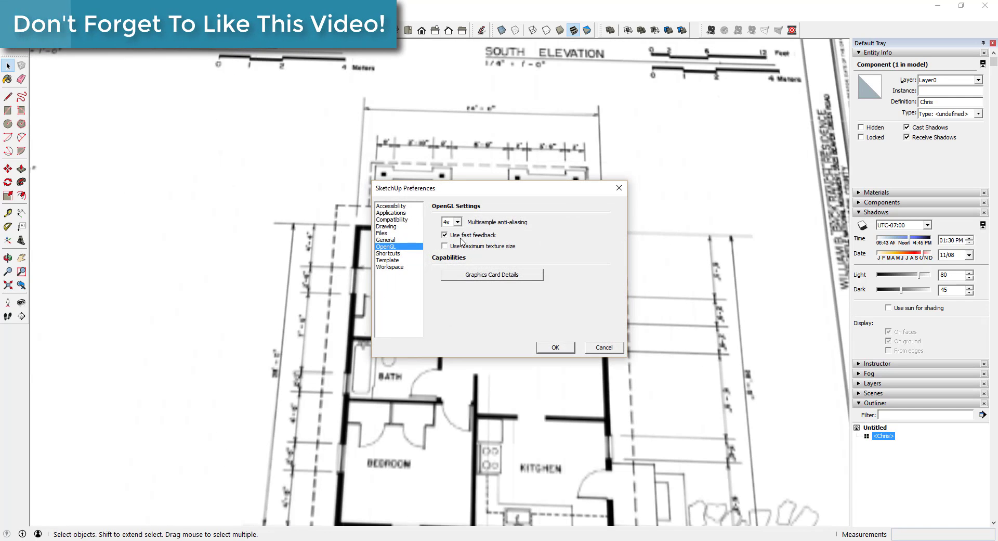
{"action": "left_click", "coordinate": [470, 247]}
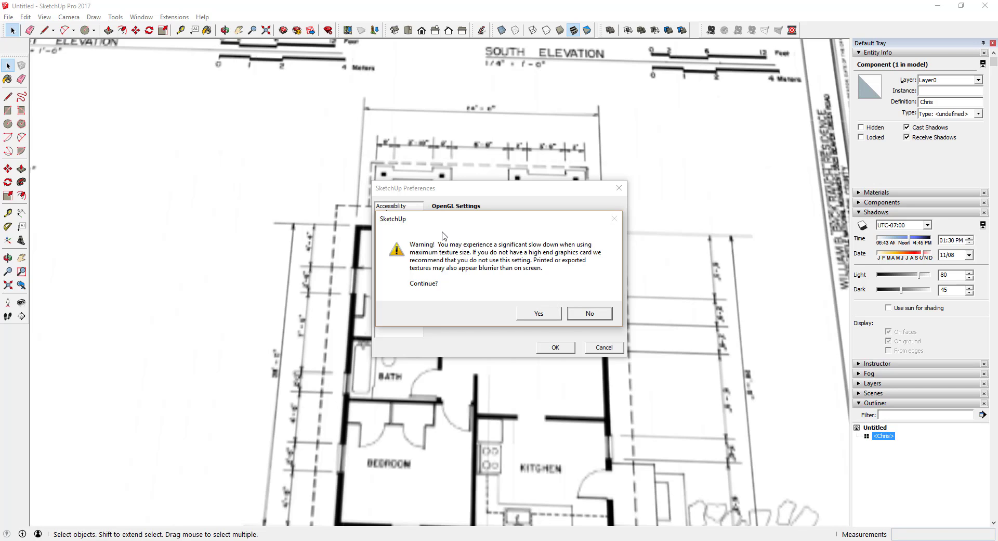
{"action": "left_click", "coordinate": [537, 313]}
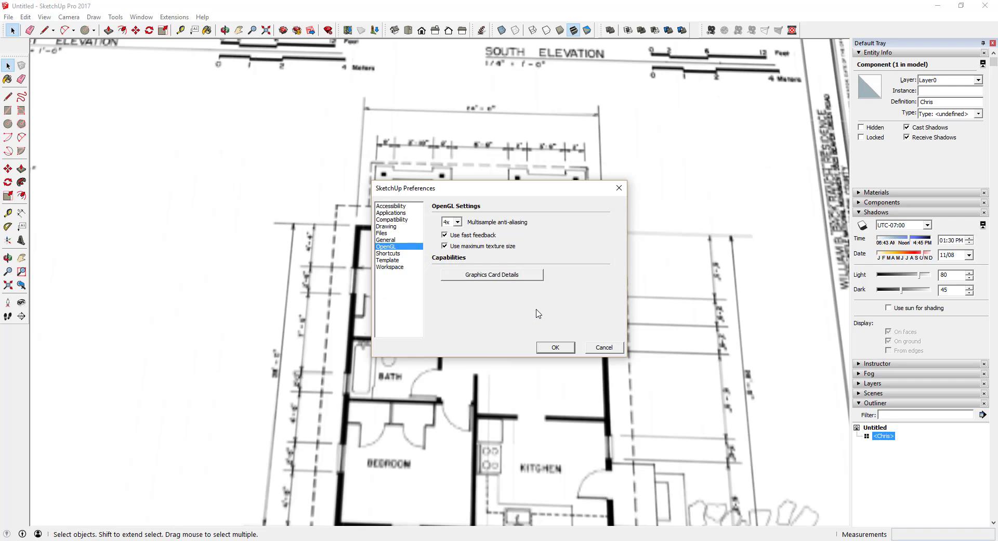
{"action": "left_click", "coordinate": [552, 348]}
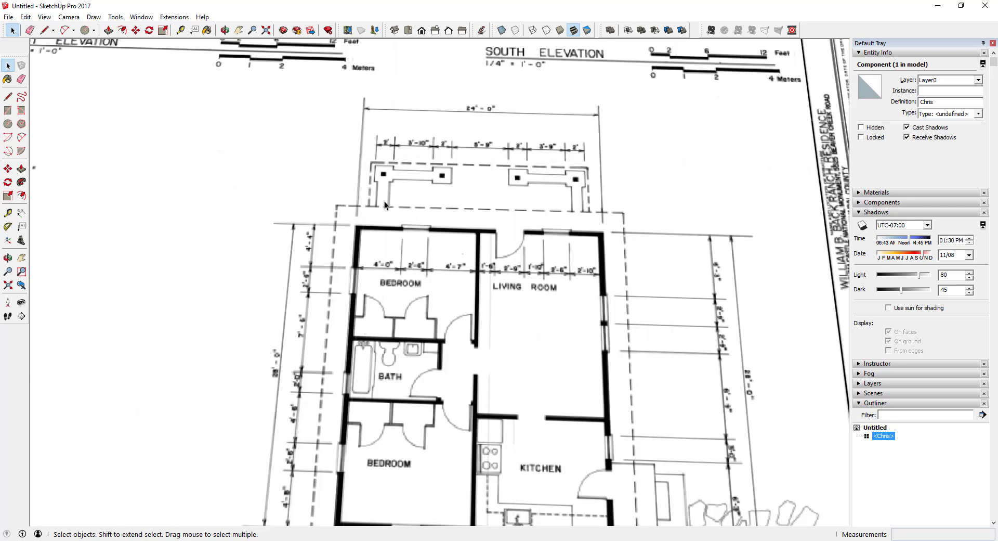
- Select the plan image and compare its drawn size with the standing scale figure
{"action": "scroll", "coordinate": [474, 270], "scroll_direction": "down", "scroll_amount": 10}
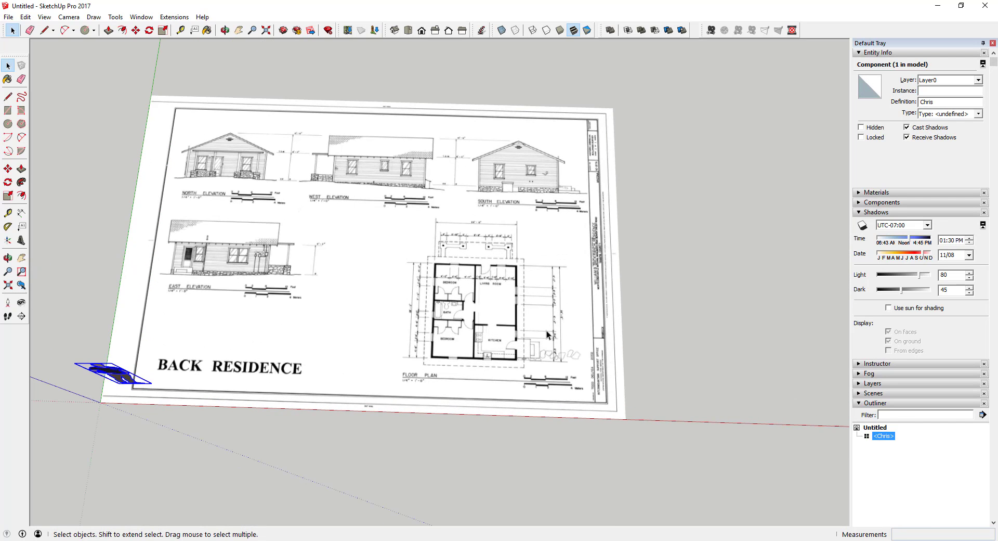
{"action": "left_click", "coordinate": [541, 326]}
{"action": "scroll", "coordinate": [541, 325], "scroll_direction": "up", "scroll_amount": 5}
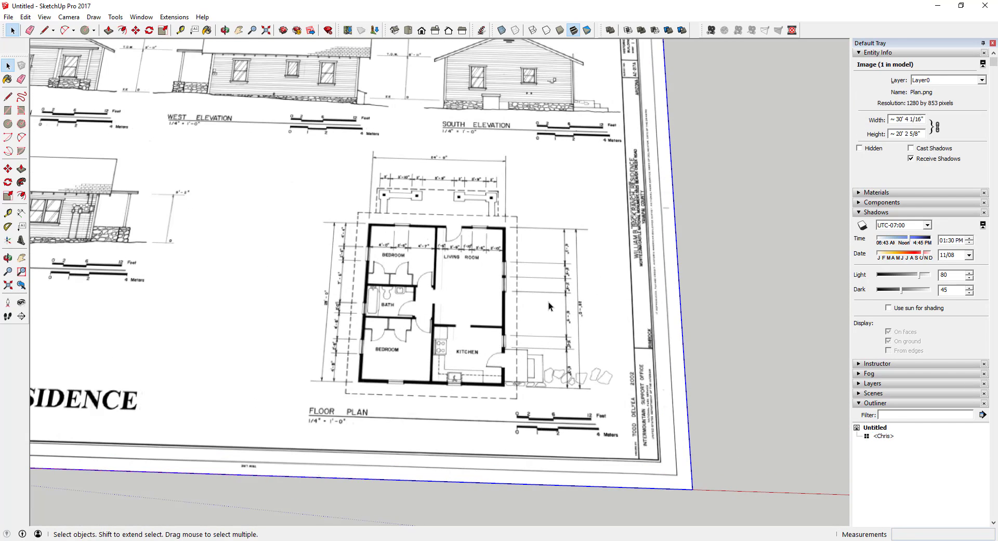
{"action": "scroll", "coordinate": [549, 302], "scroll_direction": "down", "scroll_amount": 4}
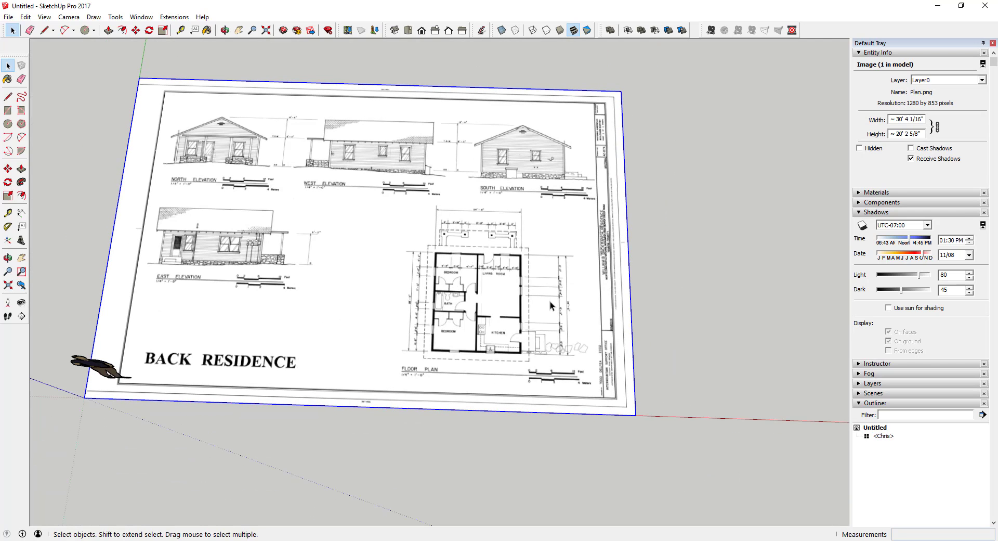
{"action": "right_click", "coordinate": [551, 300]}
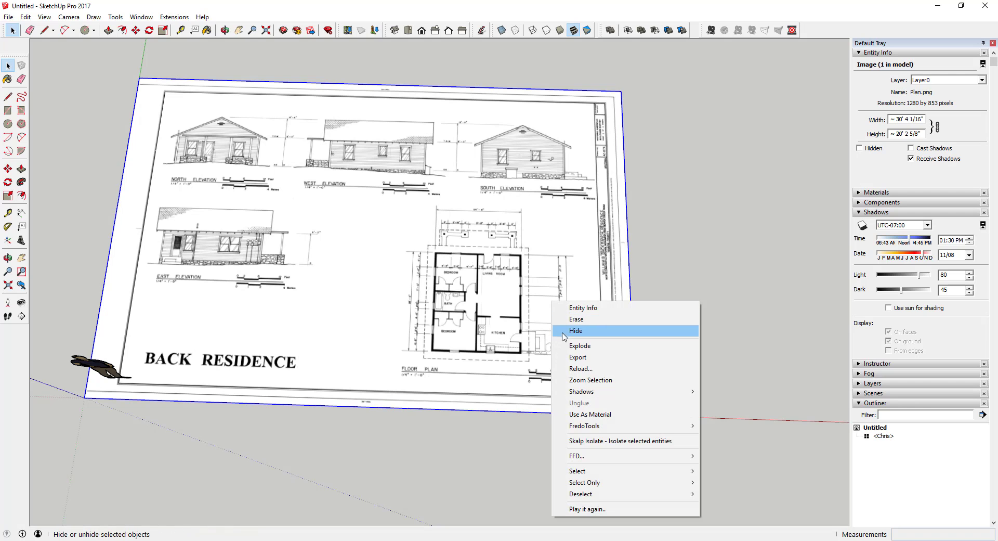
{"action": "left_click", "coordinate": [531, 238]}
{"action": "scroll", "coordinate": [531, 238], "scroll_direction": "down", "scroll_amount": 5}
{"action": "middle_click_drag", "start_coordinate": [362, 241], "coordinate": [332, 232]}
{"action": "scroll", "coordinate": [338, 275], "scroll_direction": "up", "scroll_amount": 3}
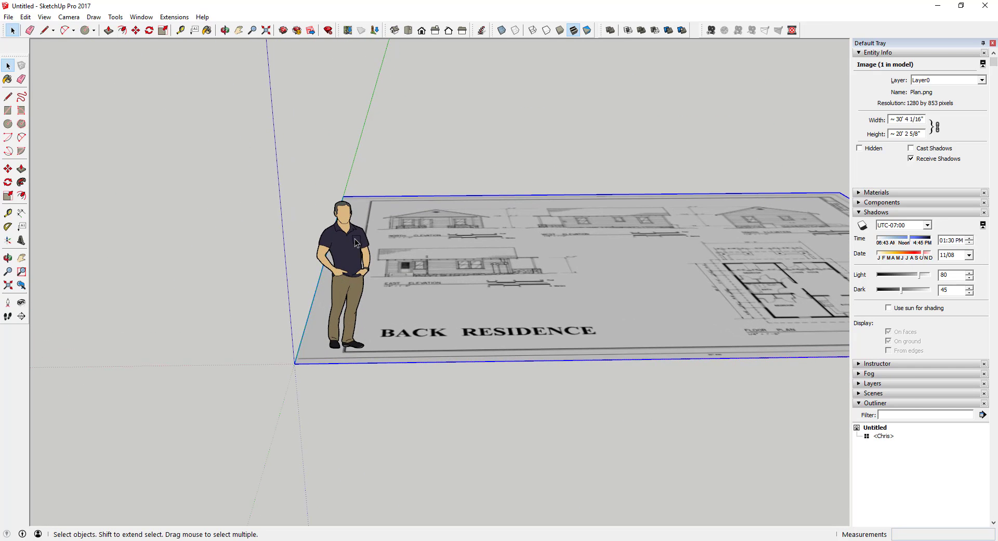
{"action": "scroll", "coordinate": [345, 244], "scroll_direction": "down", "scroll_amount": 5}
{"action": "scroll", "coordinate": [345, 249], "scroll_direction": "up", "scroll_amount": 3}
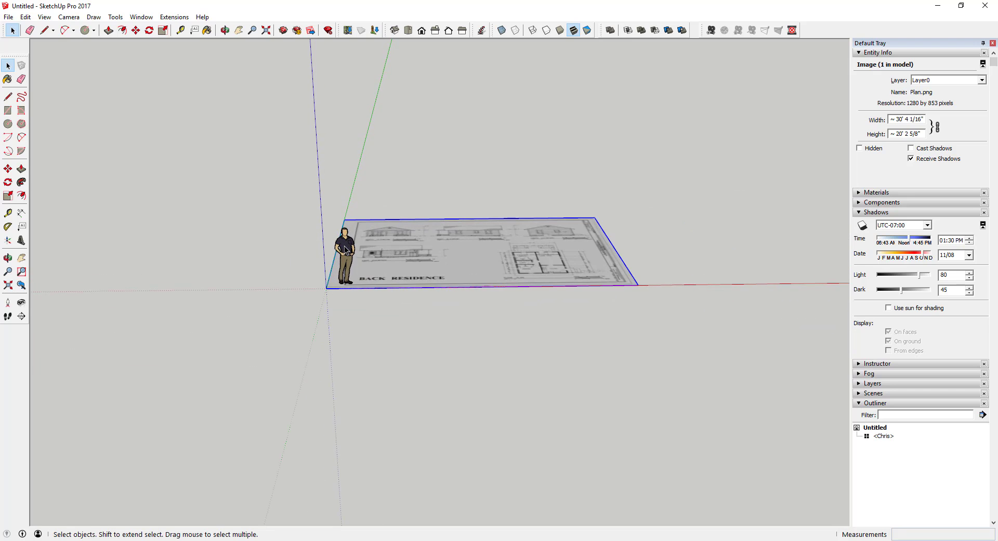
- Explode the plan image into a textured face with edges and clear the selection
{"action": "scroll", "coordinate": [346, 249], "scroll_direction": "down", "scroll_amount": 1}
{"action": "middle_click_drag", "start_coordinate": [451, 241], "coordinate": [432, 233]}
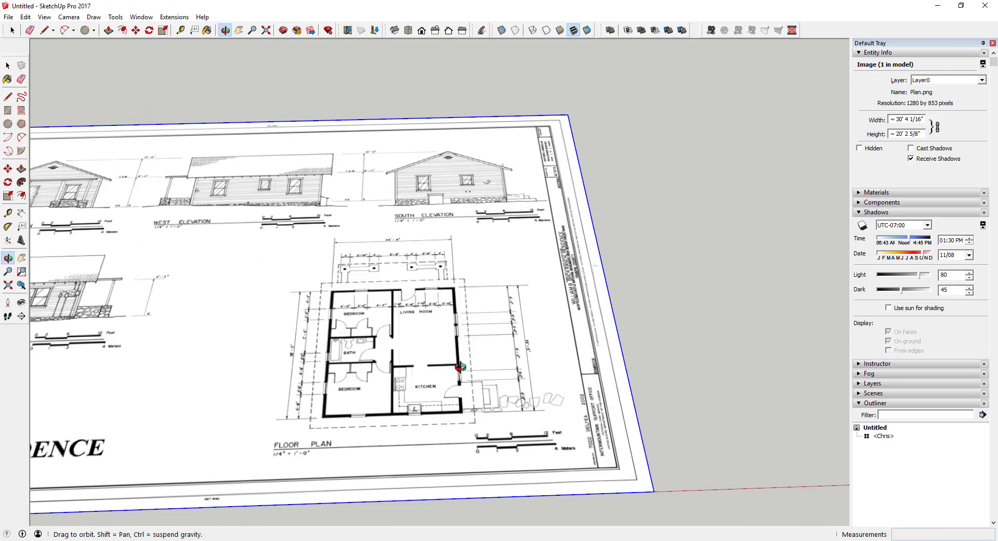
{"action": "right_click", "coordinate": [432, 233]}
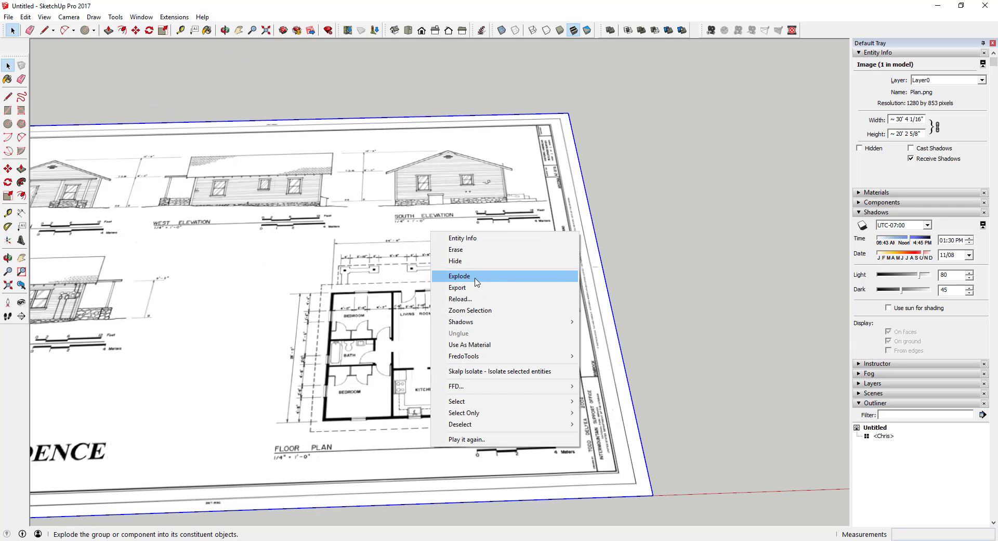
{"action": "left_click", "coordinate": [404, 265]}
{"action": "scroll", "coordinate": [405, 265], "scroll_direction": "down", "scroll_amount": 5}
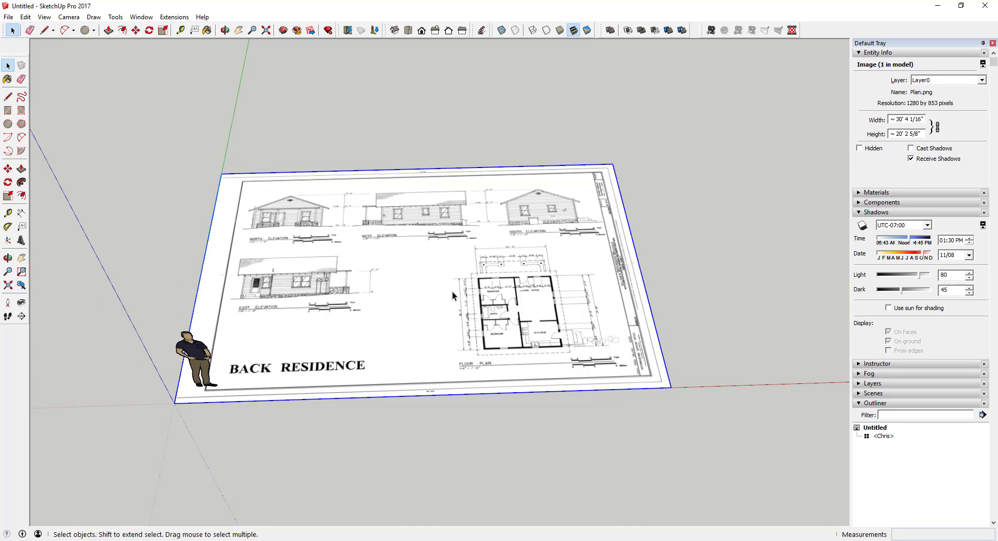
{"action": "scroll", "coordinate": [536, 337], "scroll_direction": "up", "scroll_amount": 4}
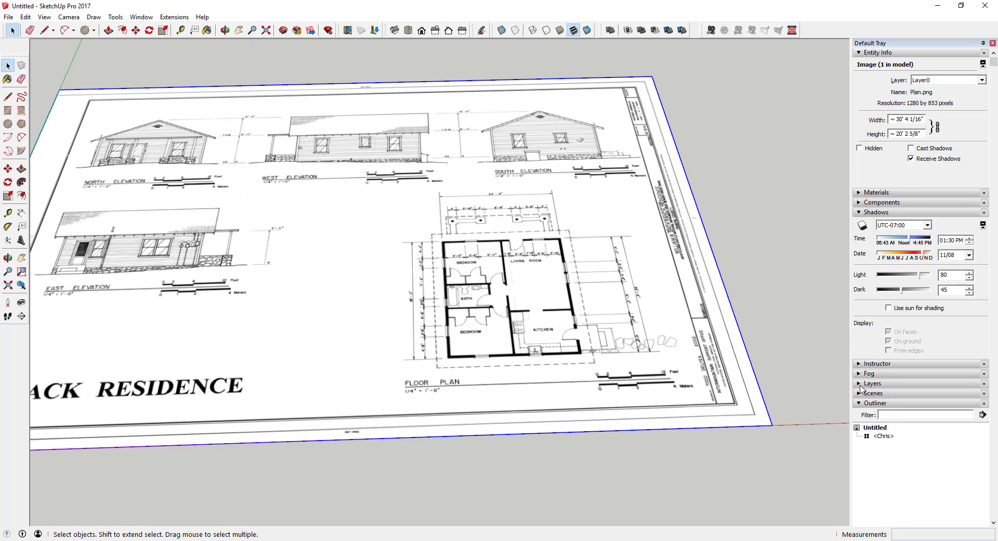
{"action": "right_click", "coordinate": [530, 256]}
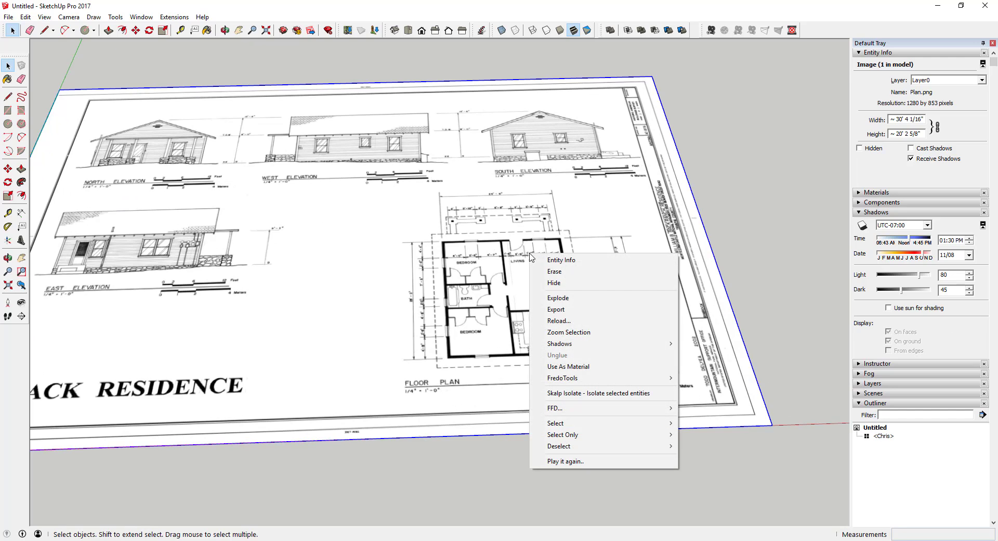
{"action": "left_click", "coordinate": [581, 297]}
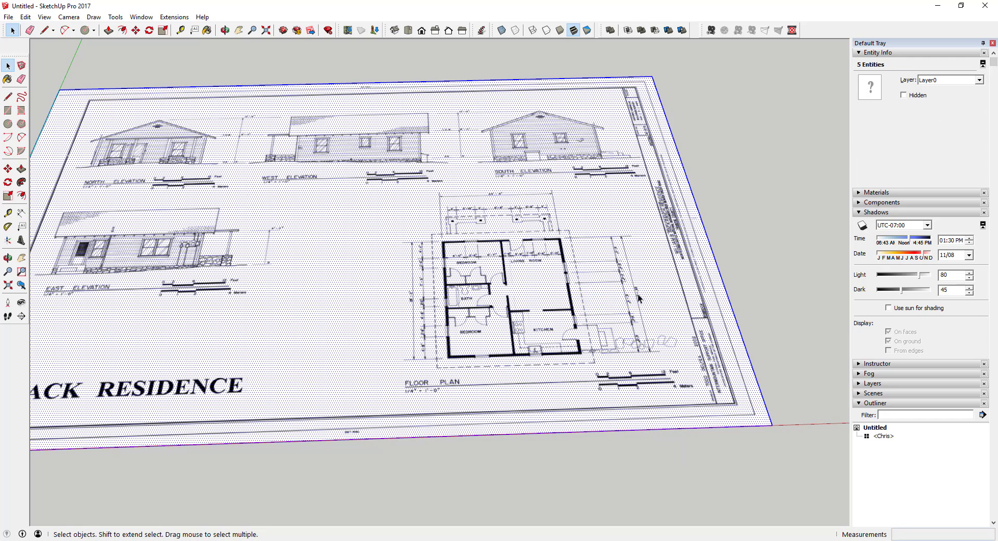
{"action": "scroll", "coordinate": [634, 245], "scroll_direction": "down", "scroll_amount": 6}
{"action": "left_click", "coordinate": [697, 313]}
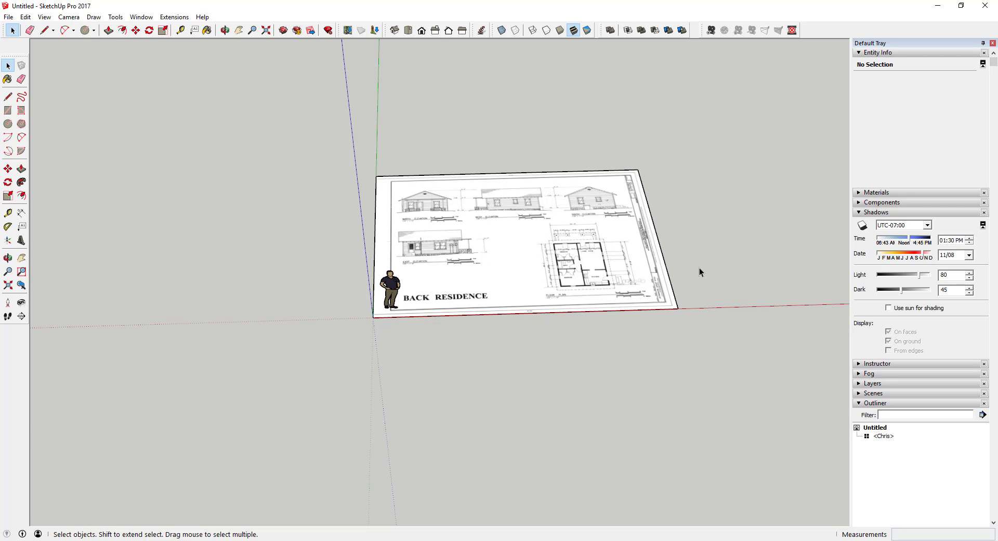
- Select the plan's face together with its boundary edges and make them a group
{"action": "scroll", "coordinate": [489, 247], "scroll_direction": "up", "scroll_amount": 10}
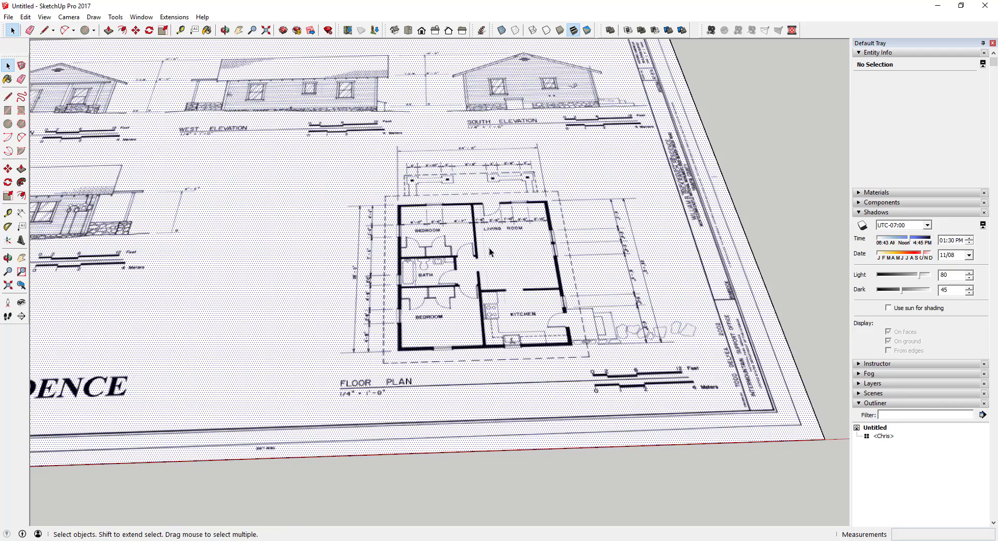
{"action": "left_click", "coordinate": [489, 248]}
{"action": "scroll", "coordinate": [489, 249], "scroll_direction": "down", "scroll_amount": 8}
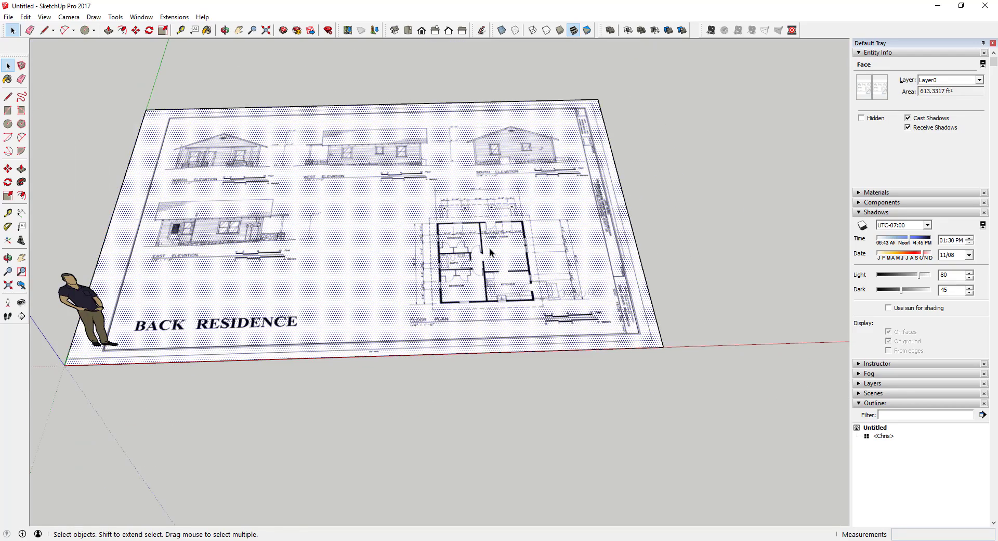
{"action": "scroll", "coordinate": [490, 252], "scroll_direction": "up", "scroll_amount": 3}
{"action": "scroll", "coordinate": [492, 250], "scroll_direction": "down", "scroll_amount": 6}
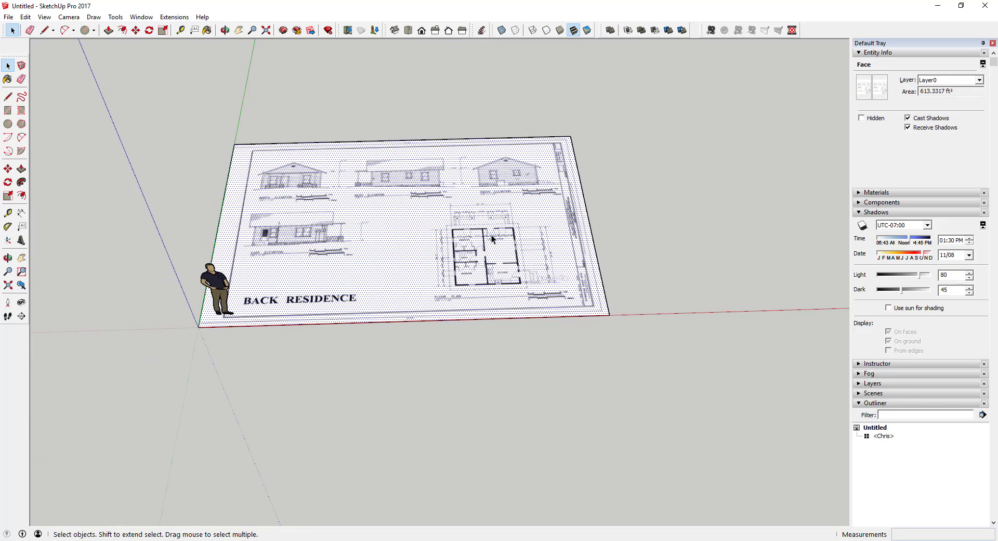
{"action": "scroll", "coordinate": [579, 226], "scroll_direction": "down", "scroll_amount": 3}
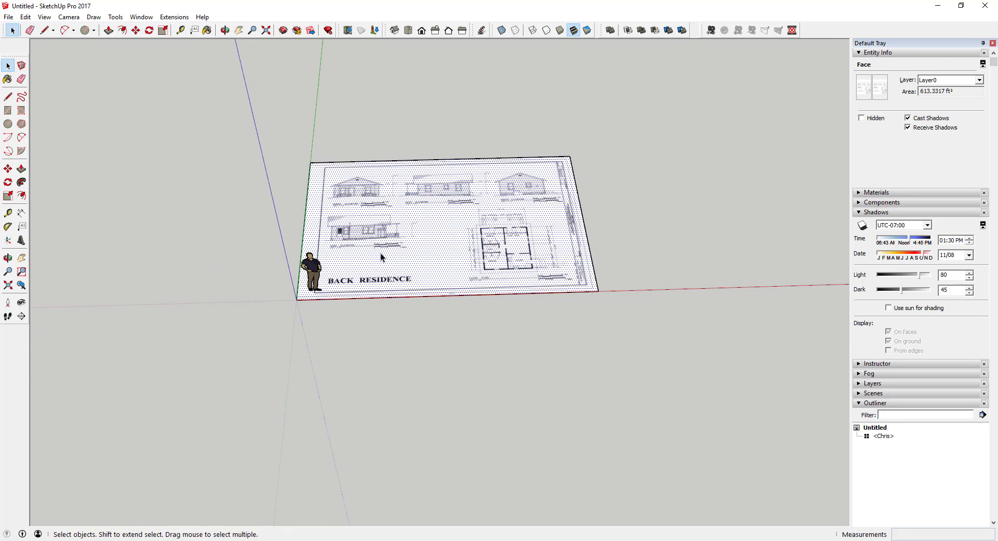
{"action": "scroll", "coordinate": [364, 255], "scroll_direction": "up", "scroll_amount": 3}
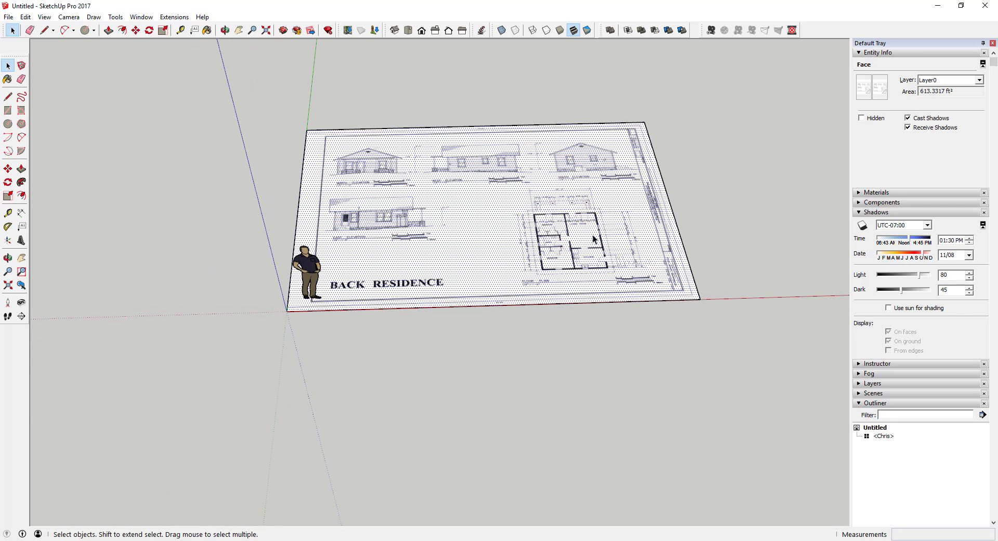
{"action": "double_click", "coordinate": [561, 247]}
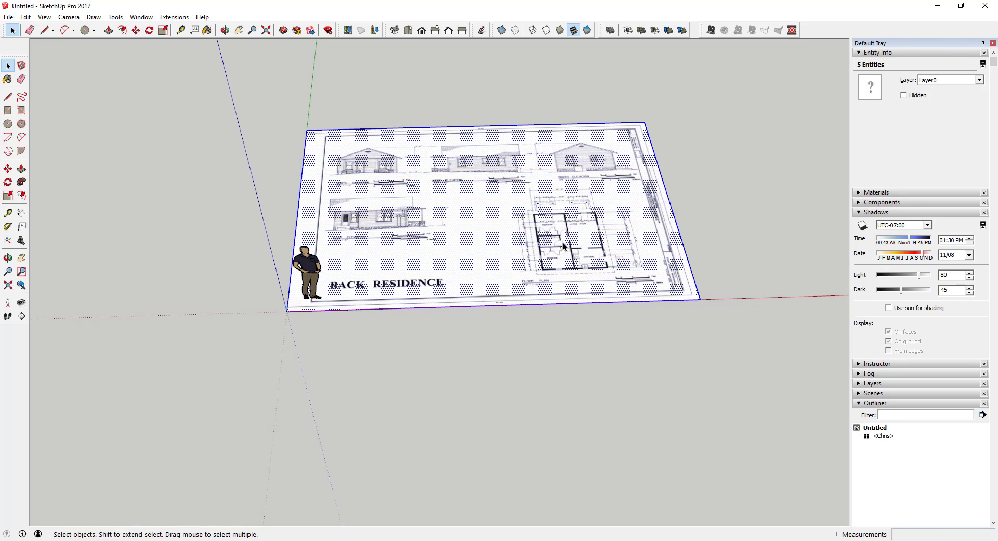
{"action": "right_click", "coordinate": [563, 247]}
{"action": "left_click", "coordinate": [597, 332]}
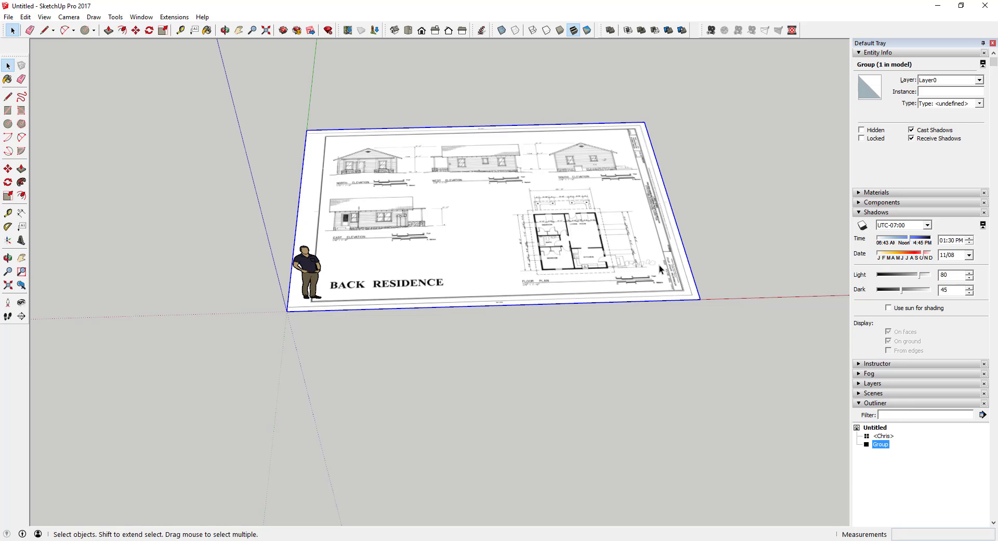
- Open the plan group for editing and bring the floor plan's overall 24'-0" width dimension into close view
{"action": "scroll", "coordinate": [615, 257], "scroll_direction": "up", "scroll_amount": 5}
{"action": "double_click", "coordinate": [603, 264]}
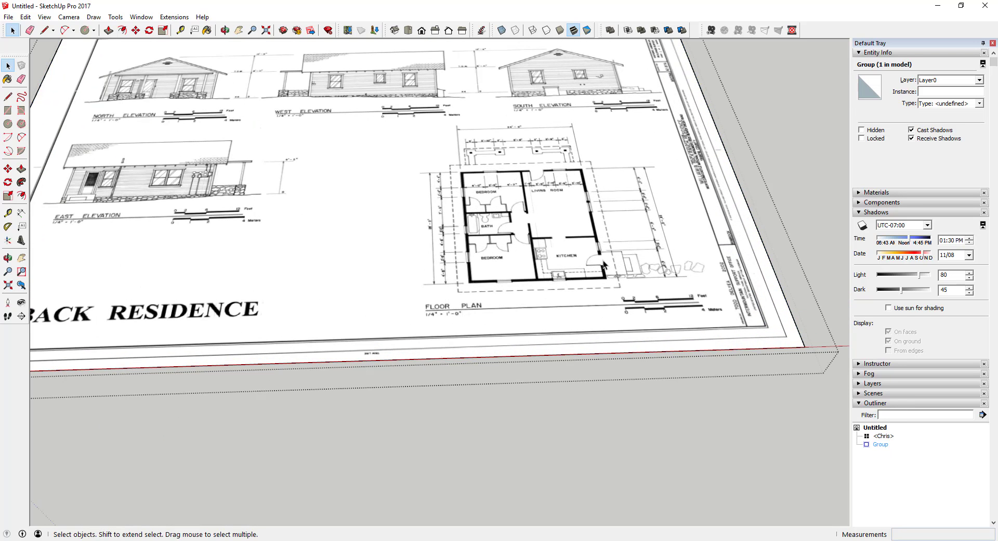
{"action": "scroll", "coordinate": [631, 273], "scroll_direction": "down", "scroll_amount": 5}
{"action": "scroll", "coordinate": [599, 190], "scroll_direction": "up", "scroll_amount": 7}
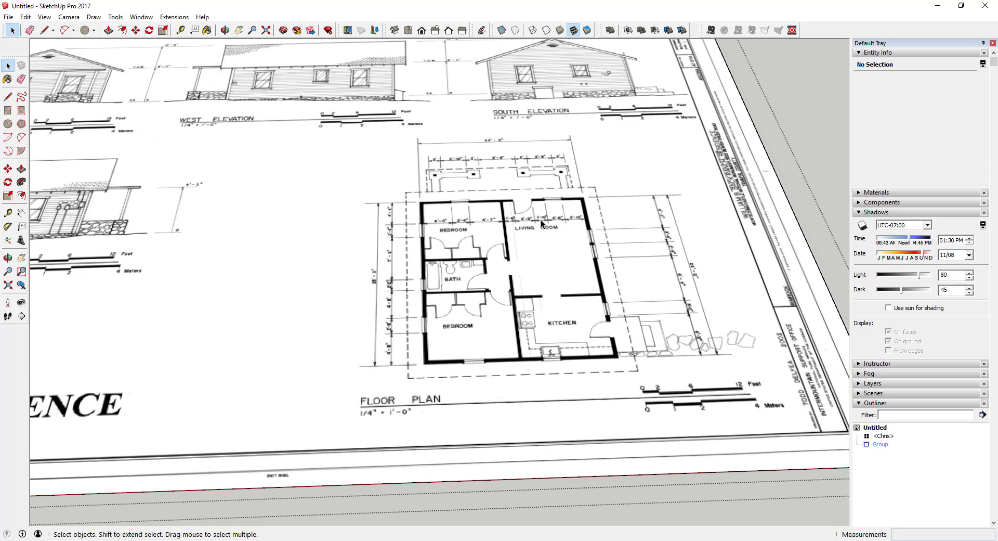
{"action": "scroll", "coordinate": [499, 208], "scroll_direction": "down", "scroll_amount": 2}
{"action": "scroll", "coordinate": [475, 194], "scroll_direction": "up", "scroll_amount": 6}
{"action": "scroll", "coordinate": [475, 194], "scroll_direction": "down", "scroll_amount": 2}
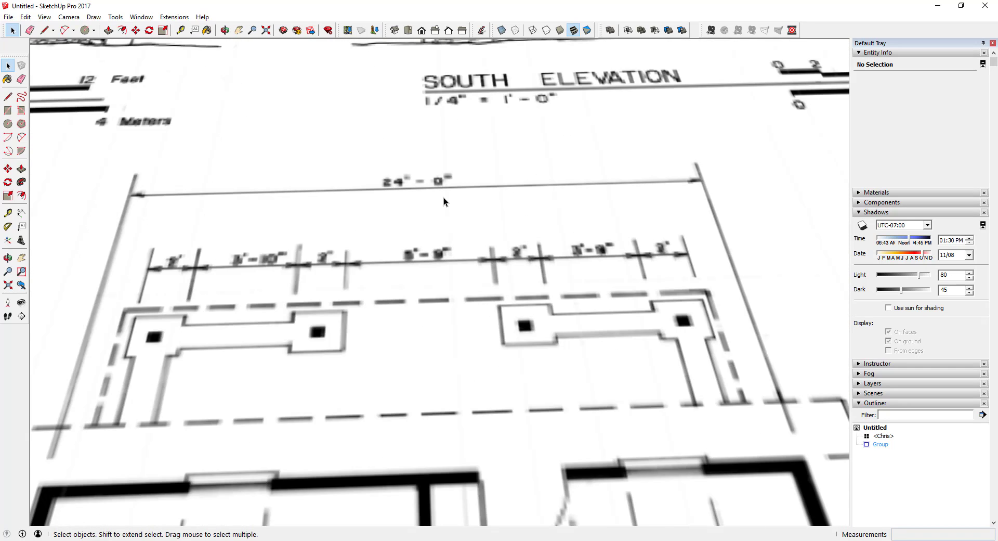
- Measure the floor plan's overall width dimension with the Tape Measure, set its length to 24', and accept resizing the active group
{"action": "key", "text": "t"}
{"action": "scroll", "coordinate": [189, 234], "scroll_direction": "up", "scroll_amount": 4}
{"action": "scroll", "coordinate": [185, 241], "scroll_direction": "down", "scroll_amount": 2}
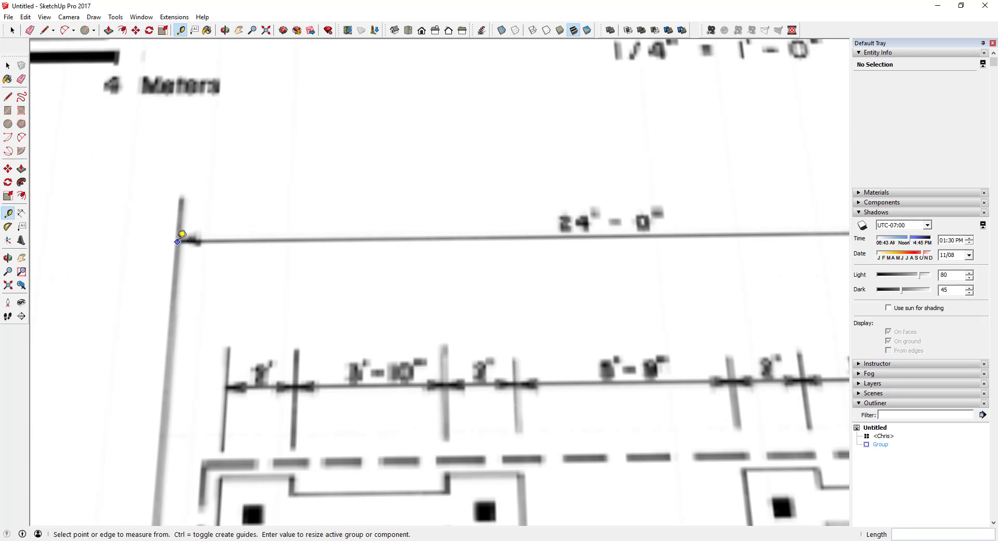
{"action": "left_click", "coordinate": [178, 240]}
{"action": "scroll", "coordinate": [178, 239], "scroll_direction": "down", "scroll_amount": 2}
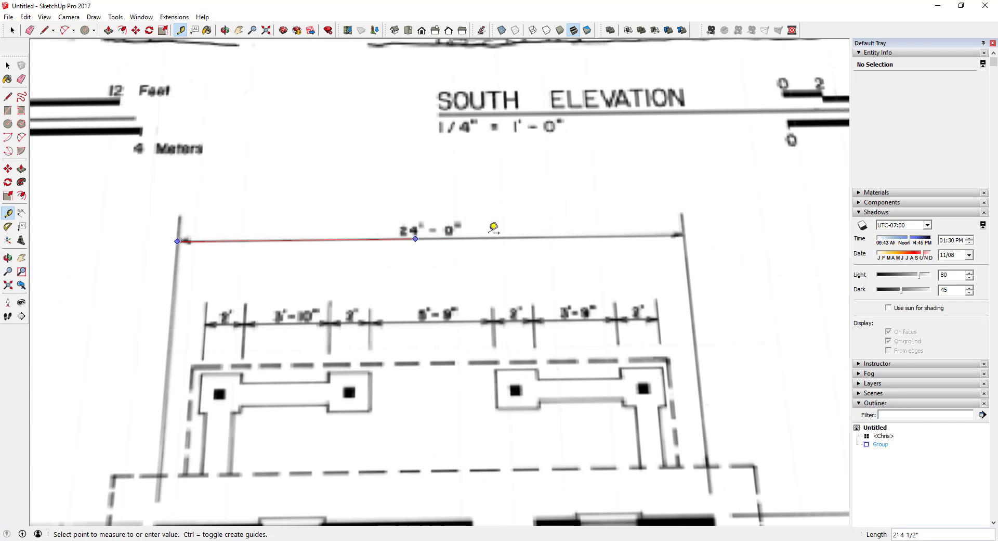
{"action": "scroll", "coordinate": [686, 228], "scroll_direction": "up", "scroll_amount": 2}
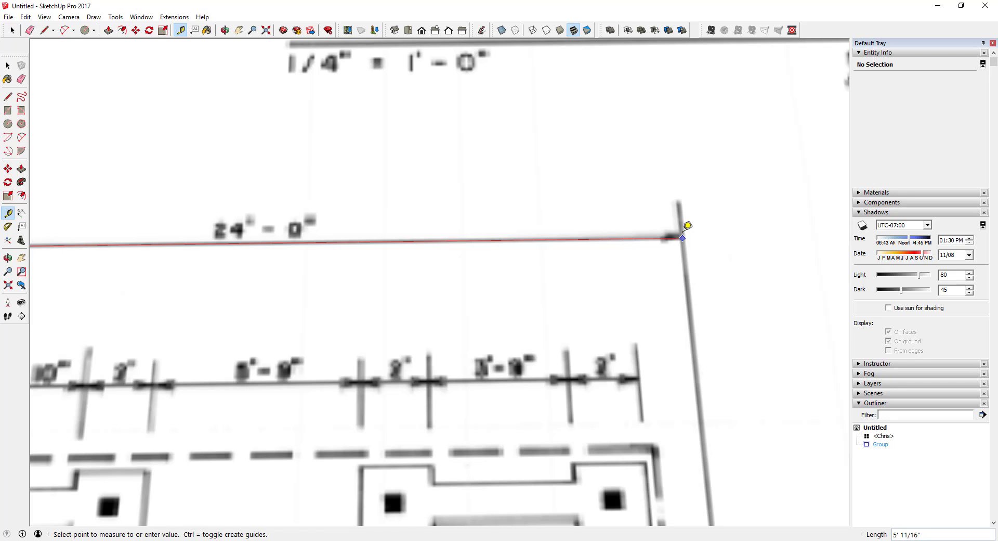
{"action": "left_click", "coordinate": [684, 235]}
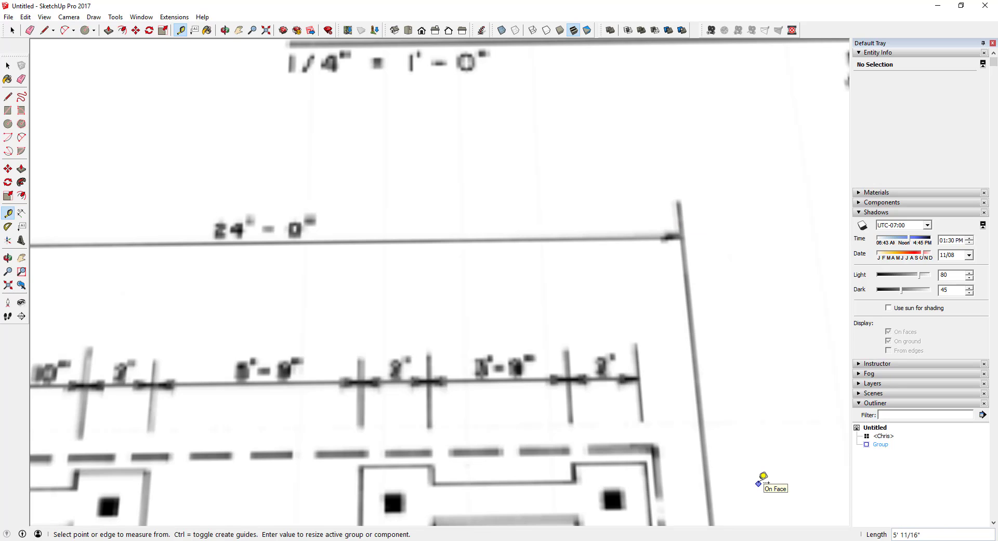
{"action": "type", "text": "24"}
{"action": "key", "text": "Return"}
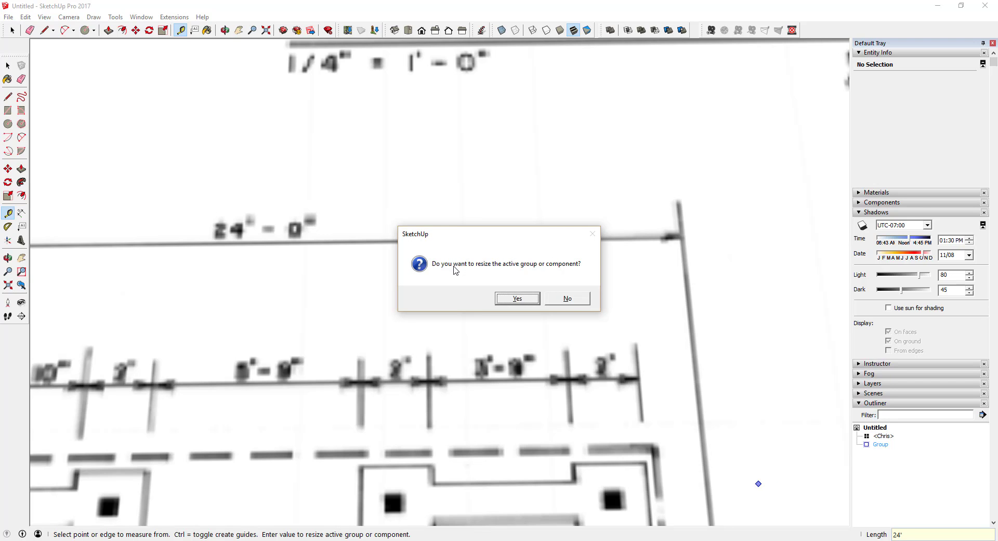
{"action": "left_click", "coordinate": [523, 299]}
- Measure the floor plan's overall width dimension again from end to end to check the new scale
{"action": "scroll", "coordinate": [522, 299], "scroll_direction": "down", "scroll_amount": 15}
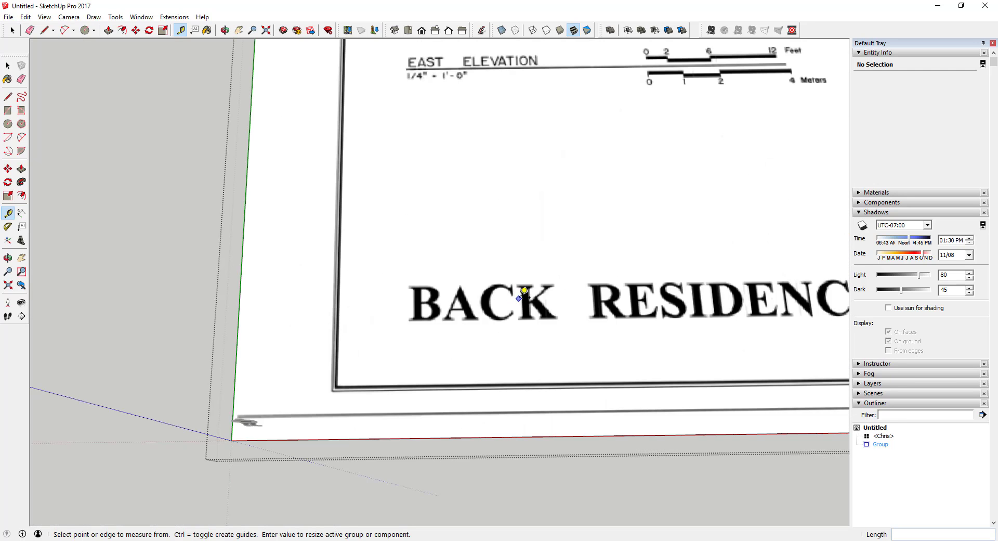
{"action": "scroll", "coordinate": [497, 267], "scroll_direction": "up", "scroll_amount": 15}
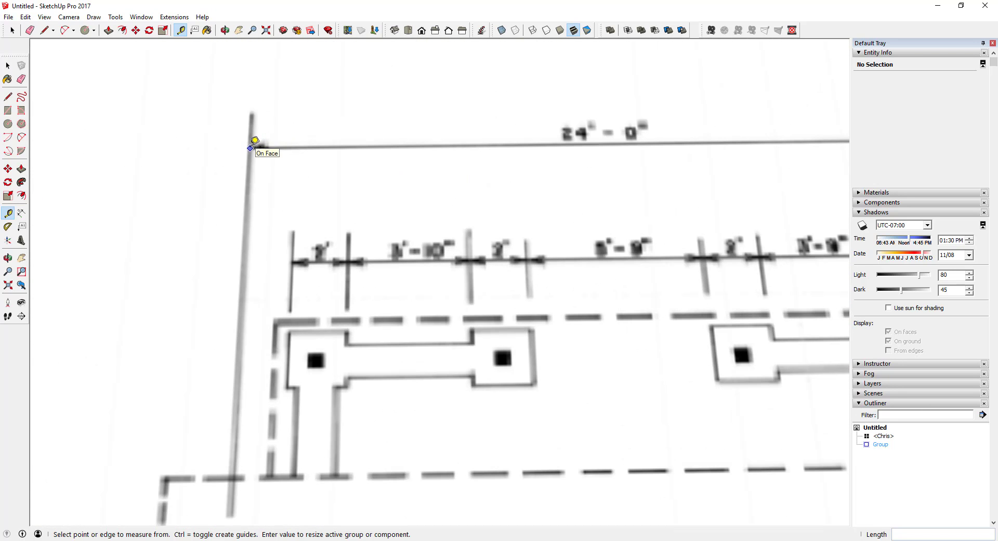
{"action": "left_click", "coordinate": [258, 145]}
{"action": "scroll", "coordinate": [257, 145], "scroll_direction": "down", "scroll_amount": 3}
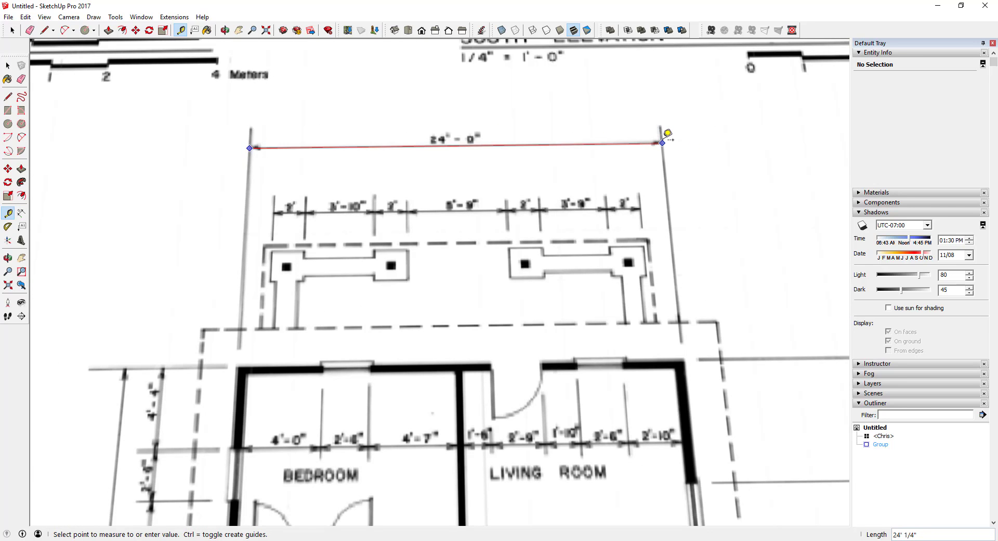
{"action": "left_click", "coordinate": [668, 134]}
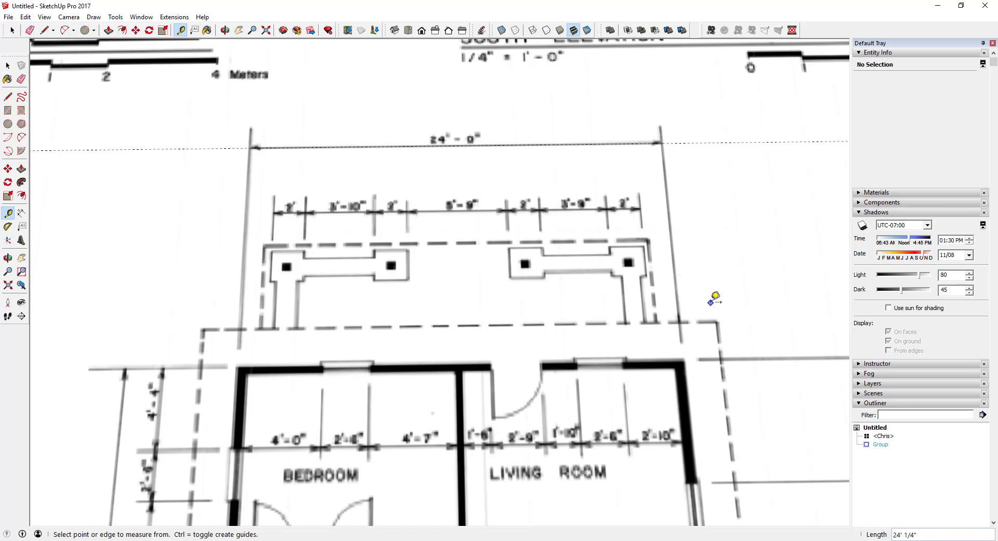
{"action": "scroll", "coordinate": [644, 260], "scroll_direction": "down", "scroll_amount": 5}
{"action": "scroll", "coordinate": [631, 267], "scroll_direction": "up", "scroll_amount": 2}
{"action": "scroll", "coordinate": [479, 162], "scroll_direction": "down", "scroll_amount": 2}
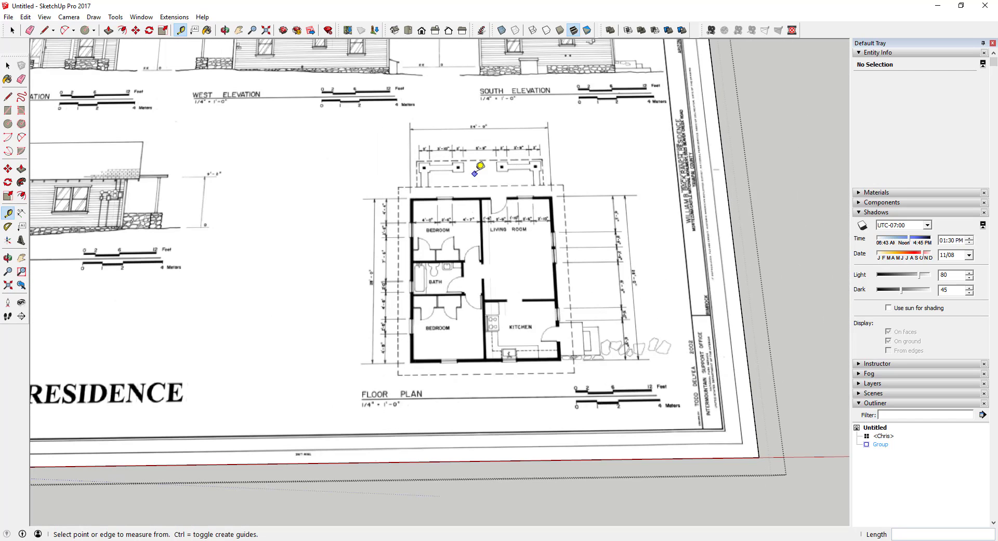
{"action": "scroll", "coordinate": [564, 364], "scroll_direction": "up", "scroll_amount": 2}
{"action": "key", "text": "space"}
{"action": "scroll", "coordinate": [314, 118], "scroll_direction": "up", "scroll_amount": 2}
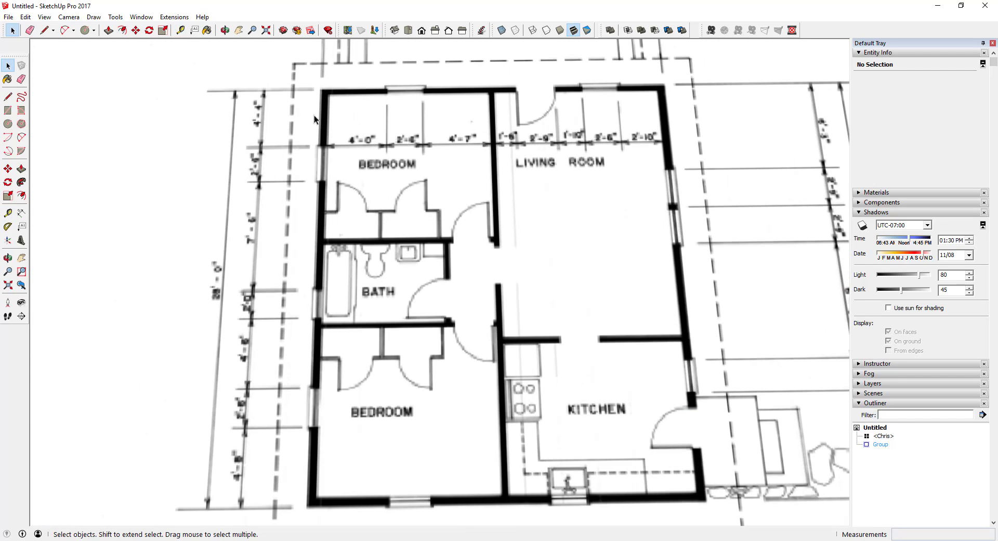
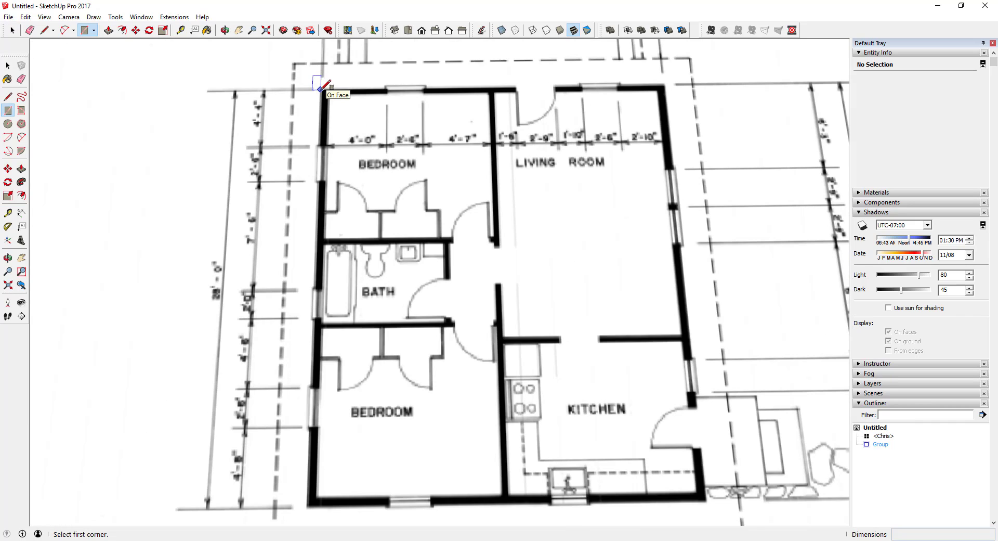
{"action": "key", "text": "space"}
- Draw a rectangle of about 622 ft² over the floor plan, along the inside of the exterior walls from the bedroom corner to the opposite kitchen corner
{"action": "scroll", "coordinate": [471, 255], "scroll_direction": "down", "scroll_amount": 10}
{"action": "left_click", "coordinate": [472, 258]}
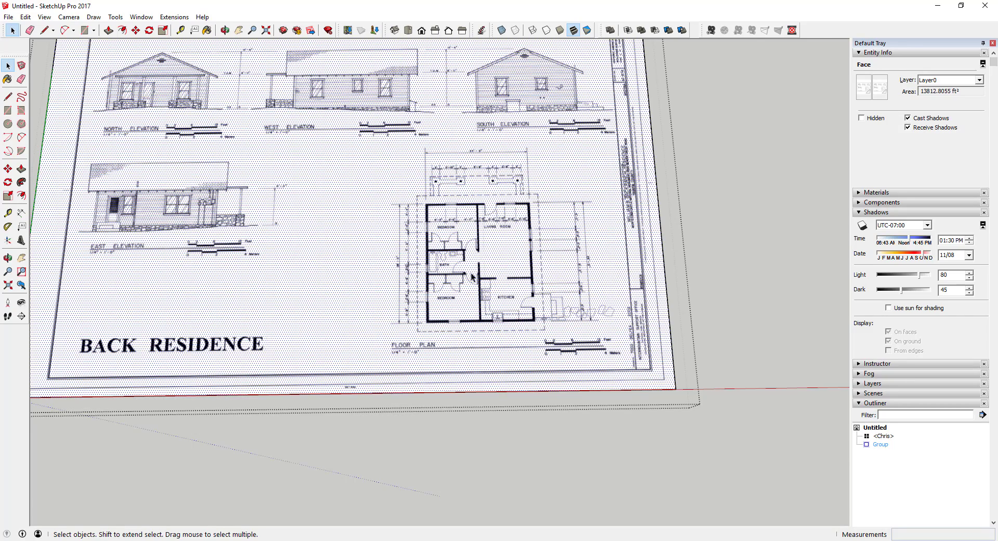
{"action": "scroll", "coordinate": [472, 275], "scroll_direction": "up", "scroll_amount": 3}
{"action": "middle_click_drag", "start_coordinate": [331, 162], "coordinate": [188, 156], "text": "shift"}
{"action": "key", "text": "r"}
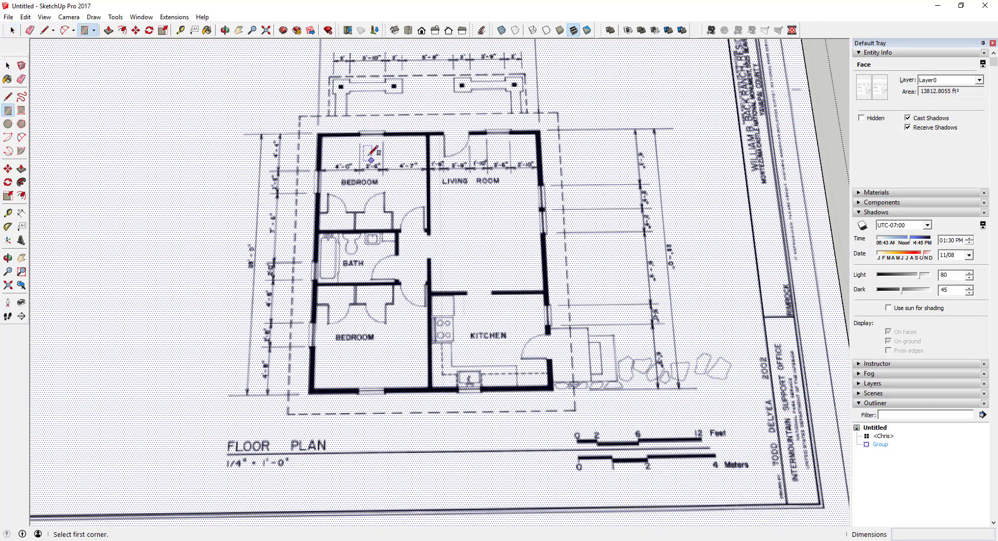
{"action": "scroll", "coordinate": [316, 131], "scroll_direction": "up", "scroll_amount": 2}
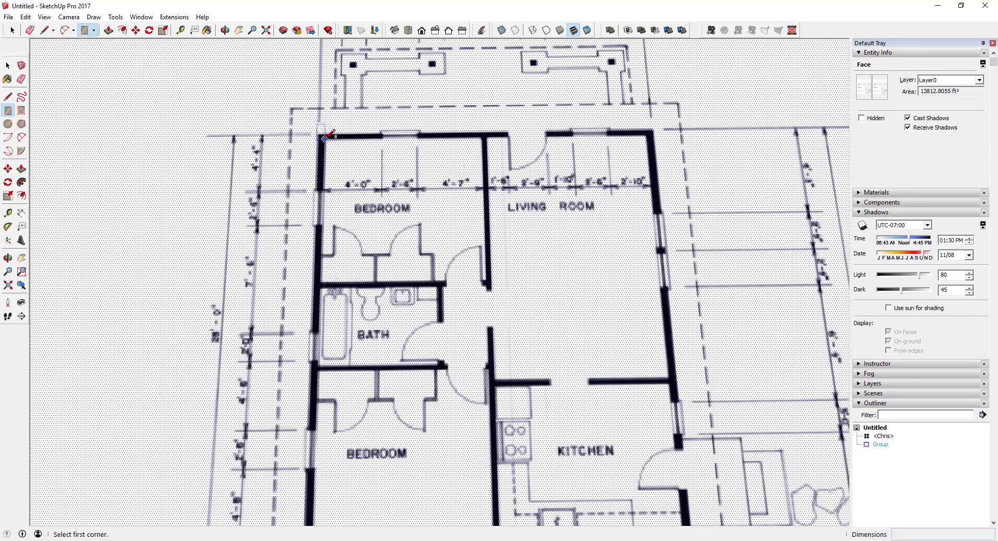
{"action": "left_click", "coordinate": [318, 134]}
{"action": "scroll", "coordinate": [359, 201], "scroll_direction": "down", "scroll_amount": 2}
{"action": "scroll", "coordinate": [576, 423], "scroll_direction": "up", "scroll_amount": 2}
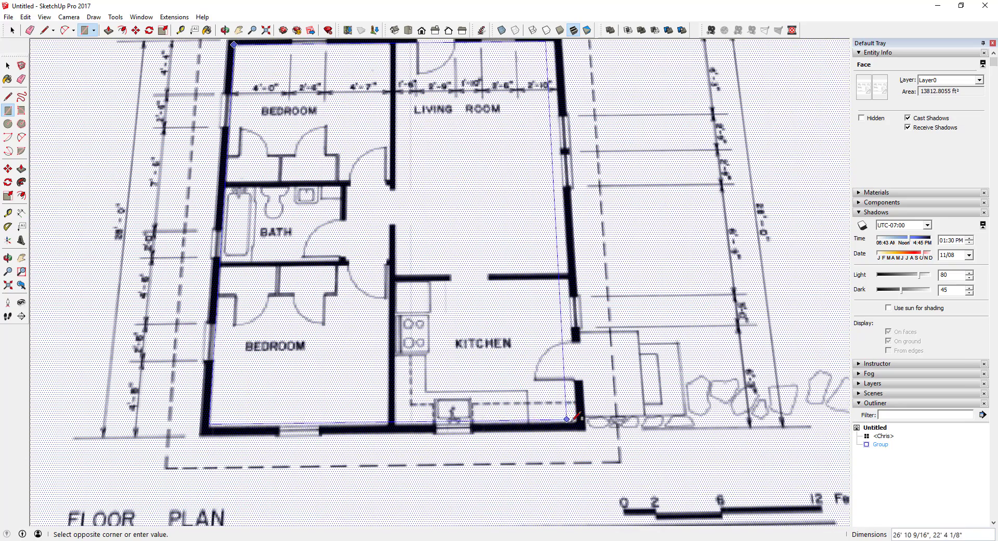
{"action": "left_click", "coordinate": [577, 422]}
{"action": "key", "text": "space"}
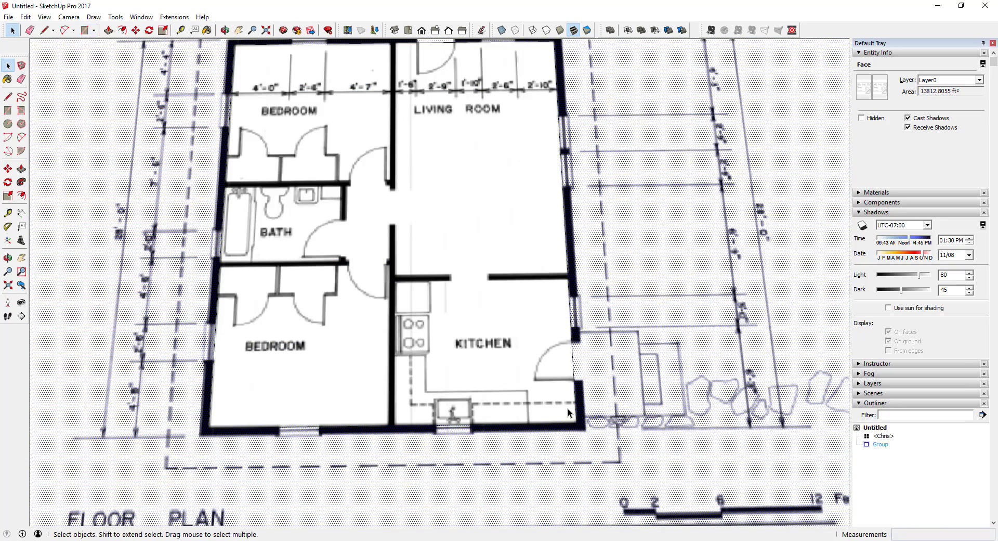
- Offset the floor rectangle's edges outward about 7 1/16" to the exterior walls' outside face, and select the resulting wall band
{"action": "left_click", "coordinate": [575, 420]}
{"action": "key", "text": "f"}
{"action": "left_click", "coordinate": [576, 421]}
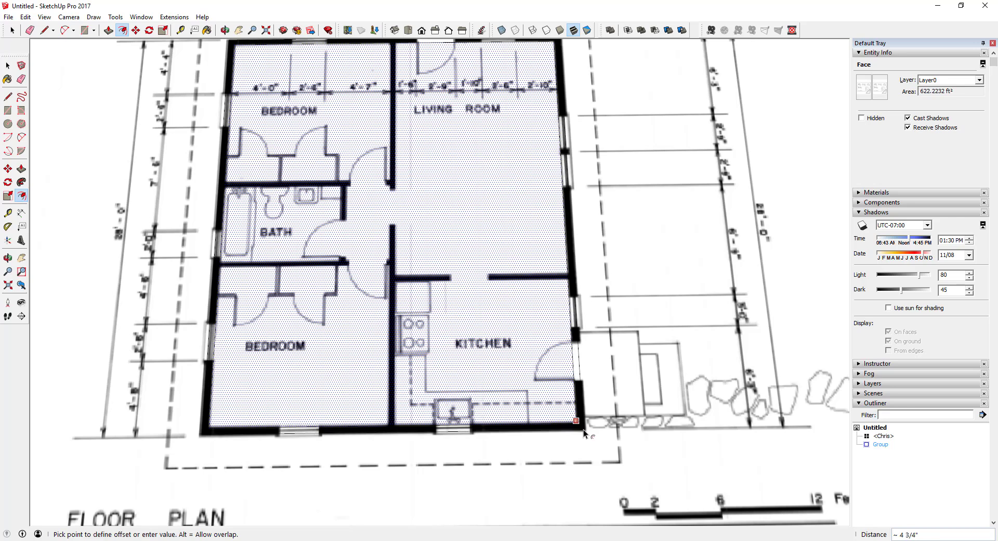
{"action": "left_click", "coordinate": [587, 429]}
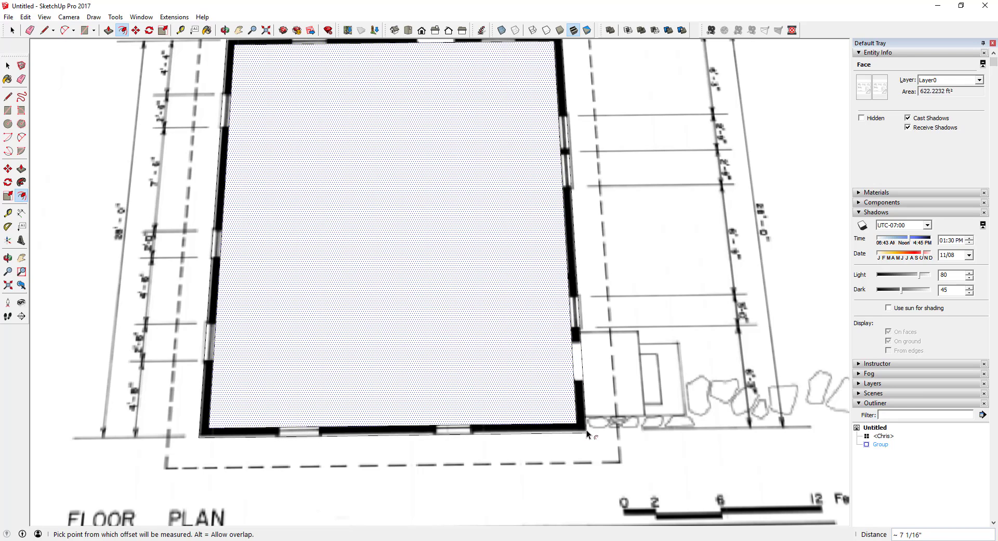
{"action": "key", "text": "space"}
{"action": "left_click", "coordinate": [581, 427]}
{"action": "middle_click_drag", "start_coordinate": [580, 427], "coordinate": [476, 176]}
{"action": "scroll", "coordinate": [511, 246], "scroll_direction": "down", "scroll_amount": 3}
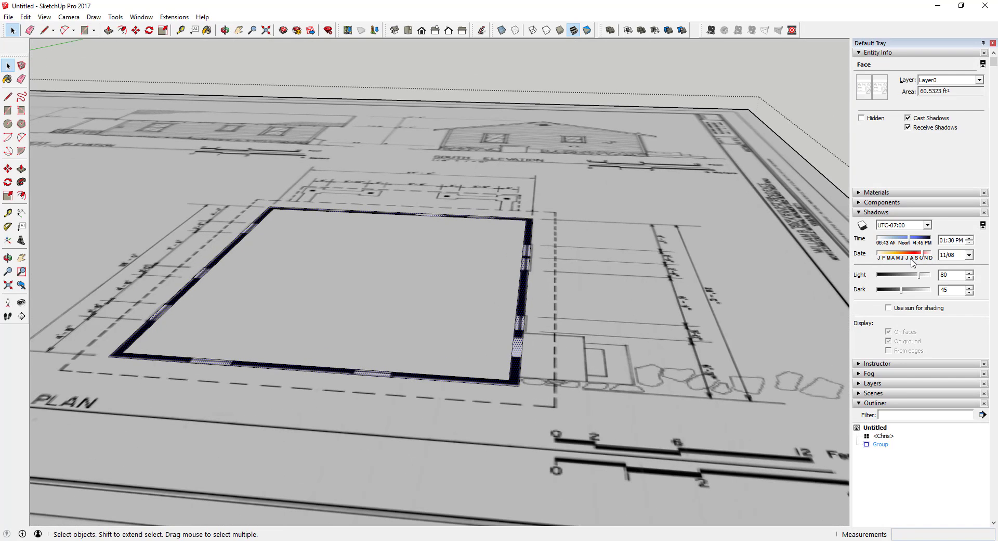
- Display the faces in monochrome through the style's face settings to inspect their orientation, and return to shaded with textures
{"action": "left_click", "coordinate": [858, 213]}
{"action": "left_click", "coordinate": [860, 262]}
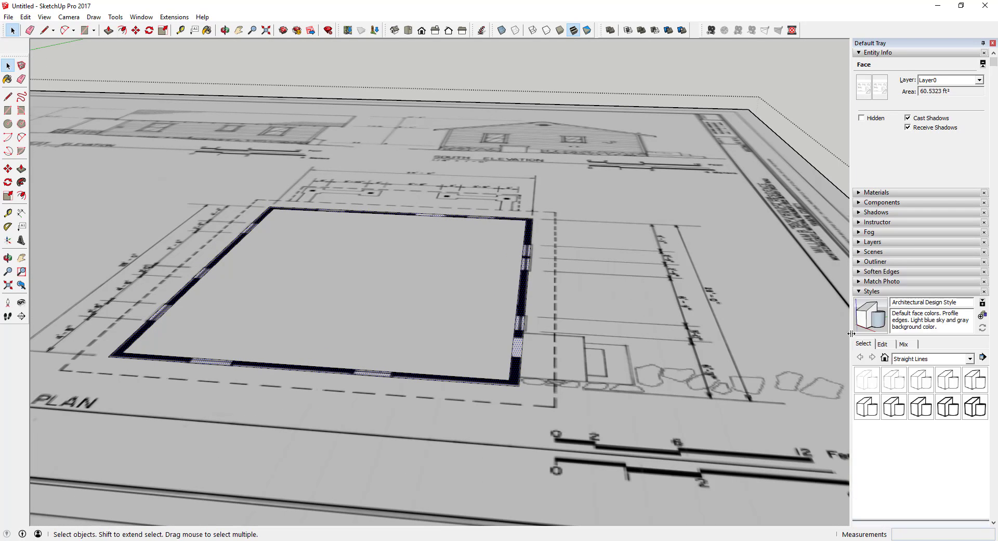
{"action": "left_click", "coordinate": [882, 345]}
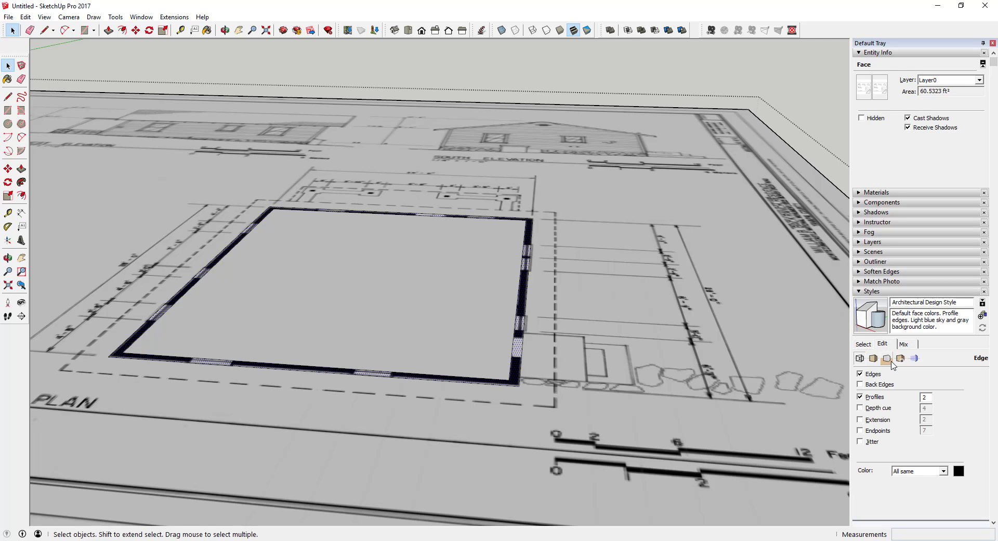
{"action": "left_click", "coordinate": [873, 358]}
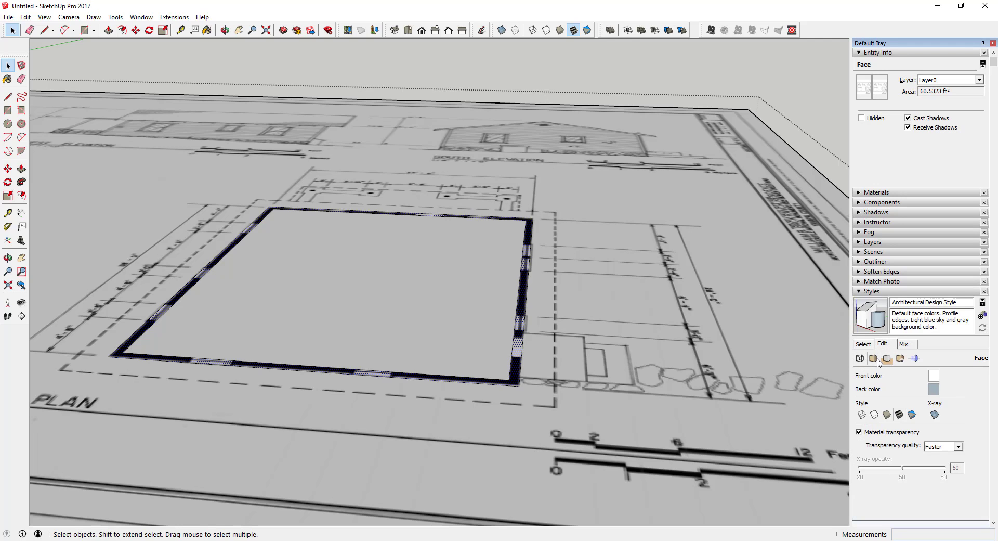
{"action": "left_click", "coordinate": [912, 416]}
{"action": "scroll", "coordinate": [637, 267], "scroll_direction": "down", "scroll_amount": 3}
{"action": "scroll", "coordinate": [573, 276], "scroll_direction": "up", "scroll_amount": 3}
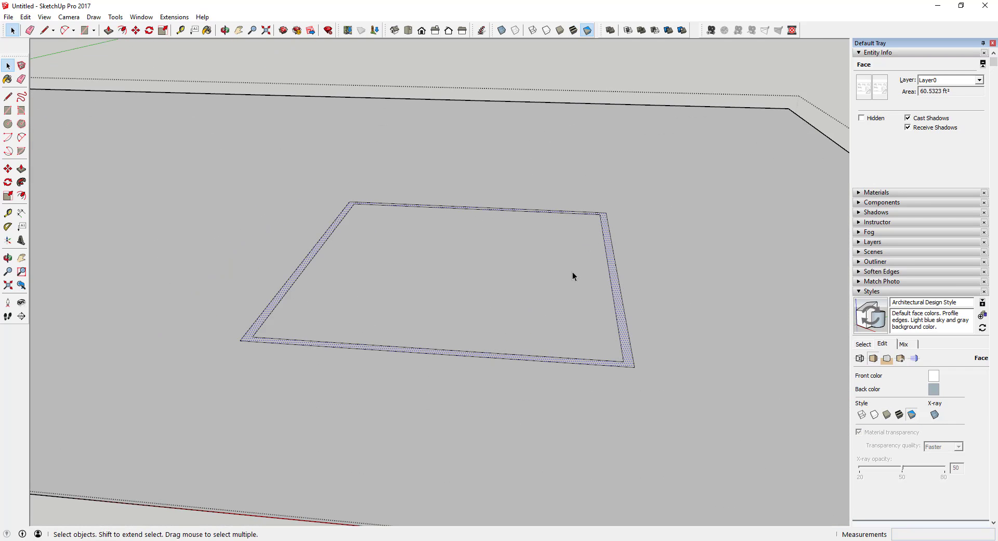
{"action": "scroll", "coordinate": [572, 276], "scroll_direction": "up", "scroll_amount": 4}
{"action": "middle_click", "coordinate": [555, 339]}
{"action": "scroll", "coordinate": [526, 360], "scroll_direction": "down", "scroll_amount": 3}
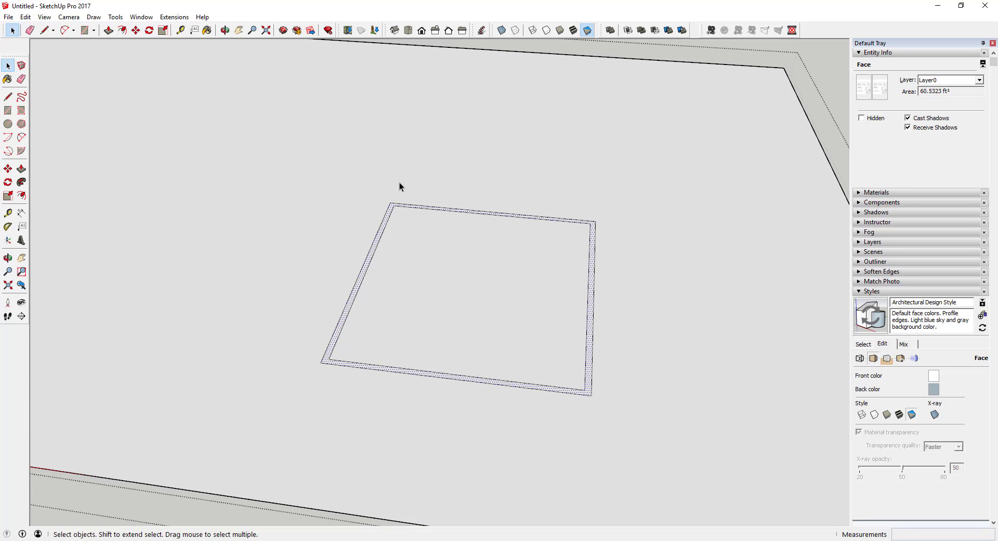
{"action": "left_click", "coordinate": [899, 414]}
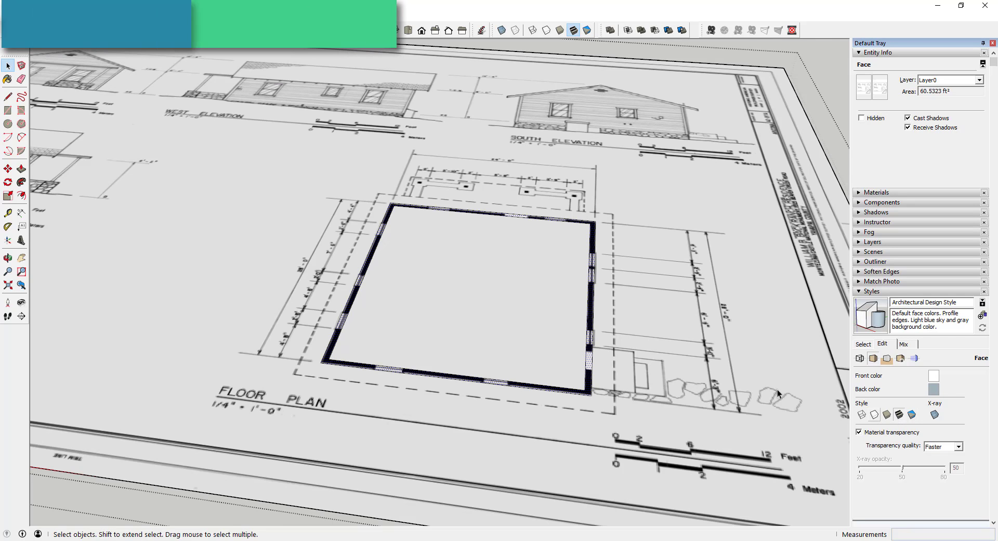
- Sample the Plan material from the sheet, paint the blank face inside the exterior walls with it, and select that face
{"action": "scroll", "coordinate": [564, 369], "scroll_direction": "up", "scroll_amount": 4}
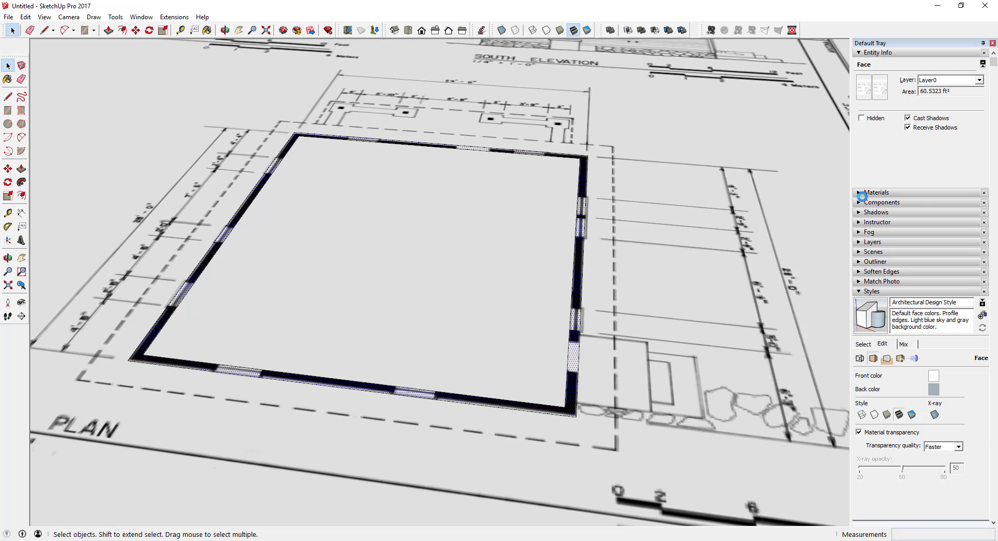
{"action": "left_click", "coordinate": [863, 193]}
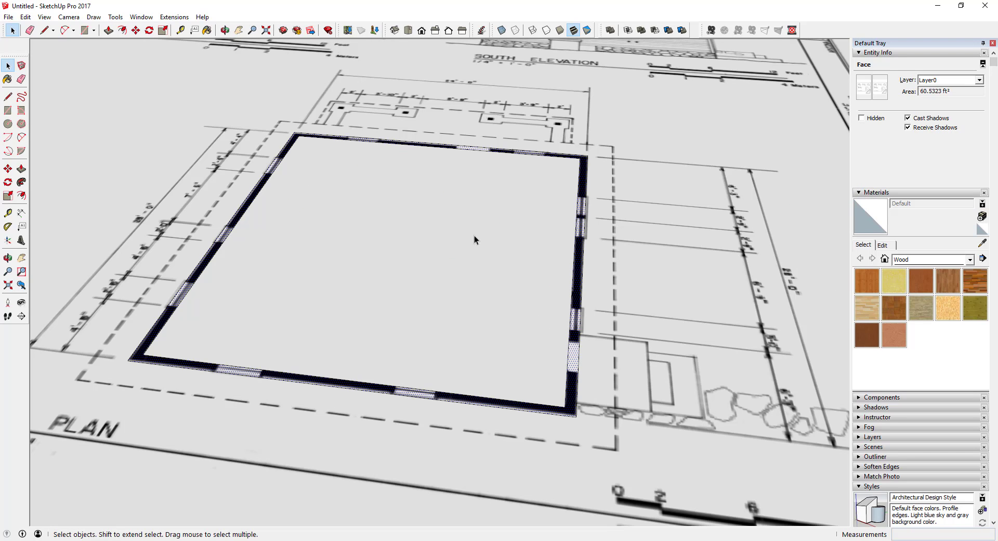
{"action": "left_click", "coordinate": [980, 244]}
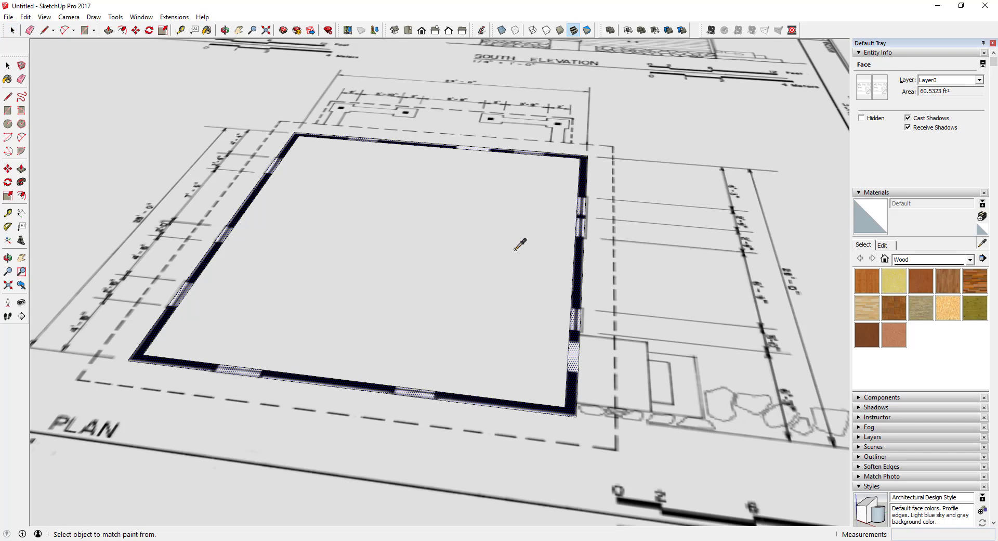
{"action": "left_click", "coordinate": [726, 254]}
{"action": "left_click", "coordinate": [494, 227]}
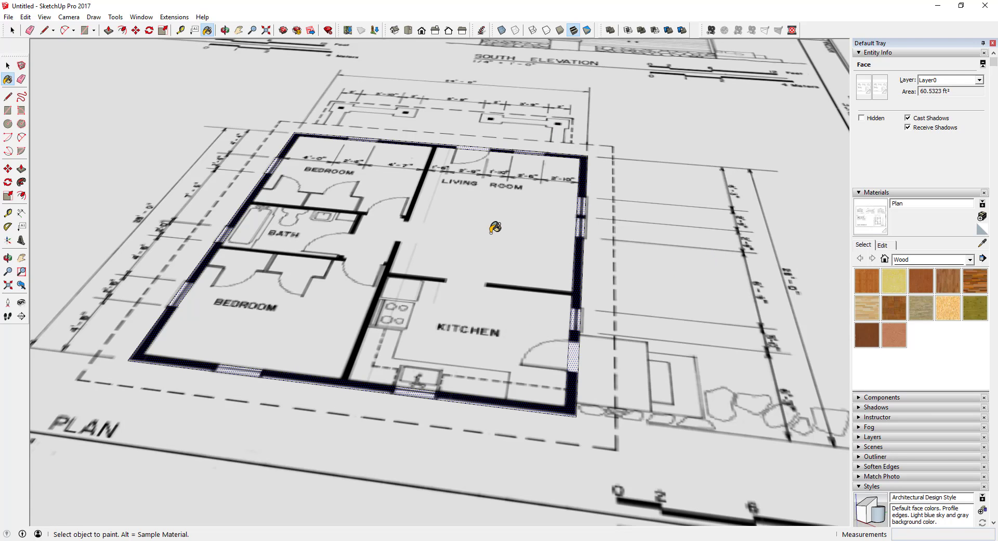
{"action": "key", "text": "space"}
{"action": "scroll", "coordinate": [366, 212], "scroll_direction": "down", "scroll_amount": 2}
{"action": "scroll", "coordinate": [454, 239], "scroll_direction": "up", "scroll_amount": 4}
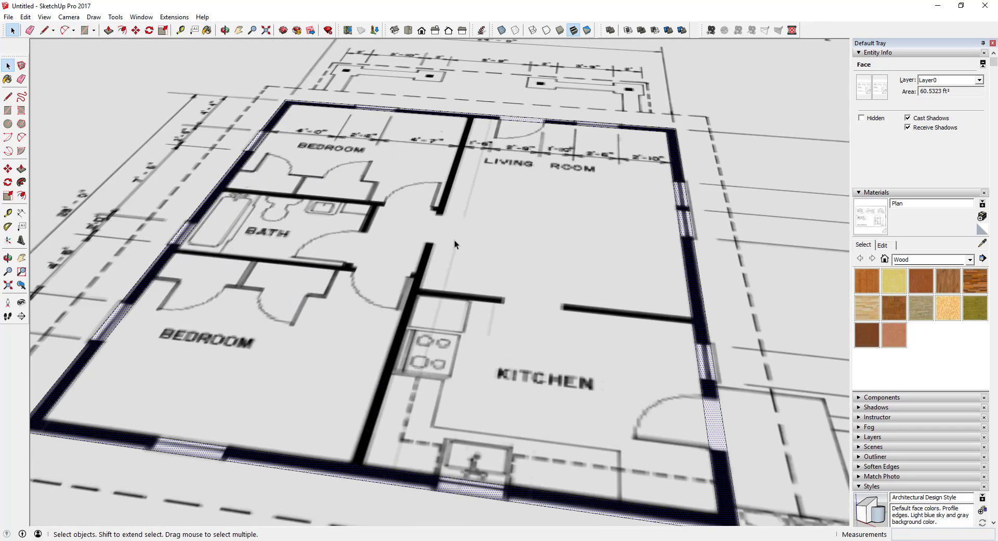
{"action": "left_click", "coordinate": [484, 214]}
{"action": "scroll", "coordinate": [594, 223], "scroll_direction": "down", "scroll_amount": 2}
{"action": "scroll", "coordinate": [594, 227], "scroll_direction": "up", "scroll_amount": 1}
{"action": "scroll", "coordinate": [570, 222], "scroll_direction": "down", "scroll_amount": 3}
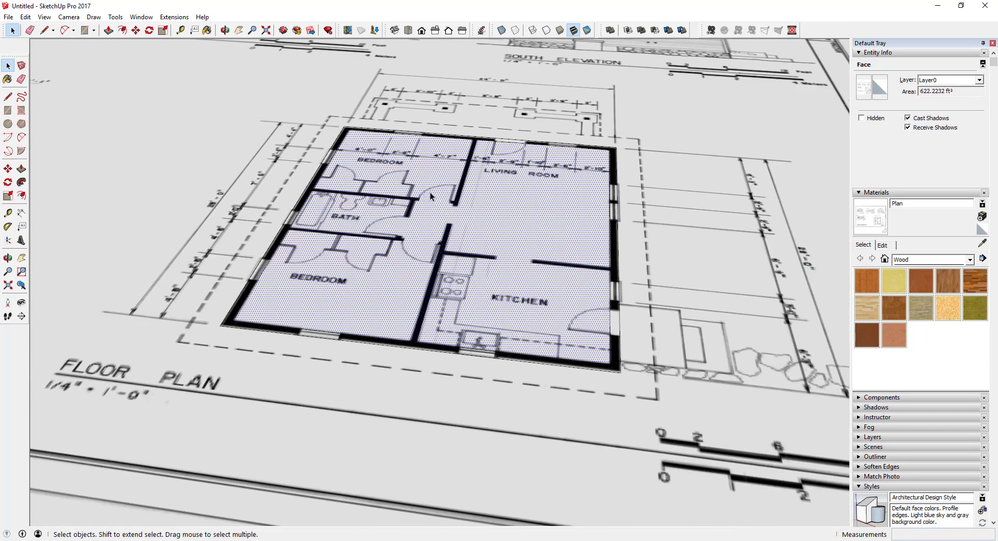
- Try to Push/Pull the plan-textured exterior wall band up about 12 feet
{"action": "scroll", "coordinate": [582, 286], "scroll_direction": "up", "scroll_amount": 1}
{"action": "key", "text": "p"}
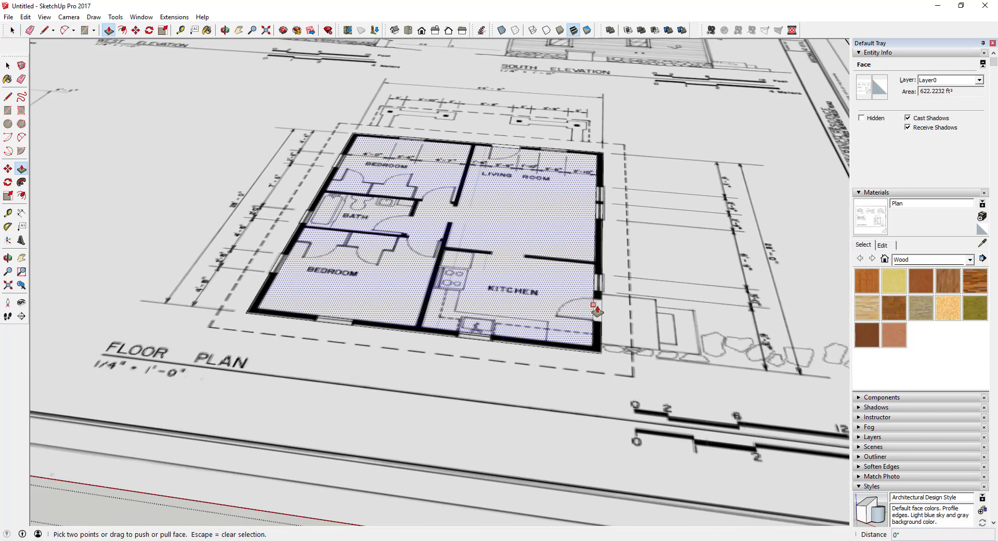
{"action": "left_click", "coordinate": [597, 310]}
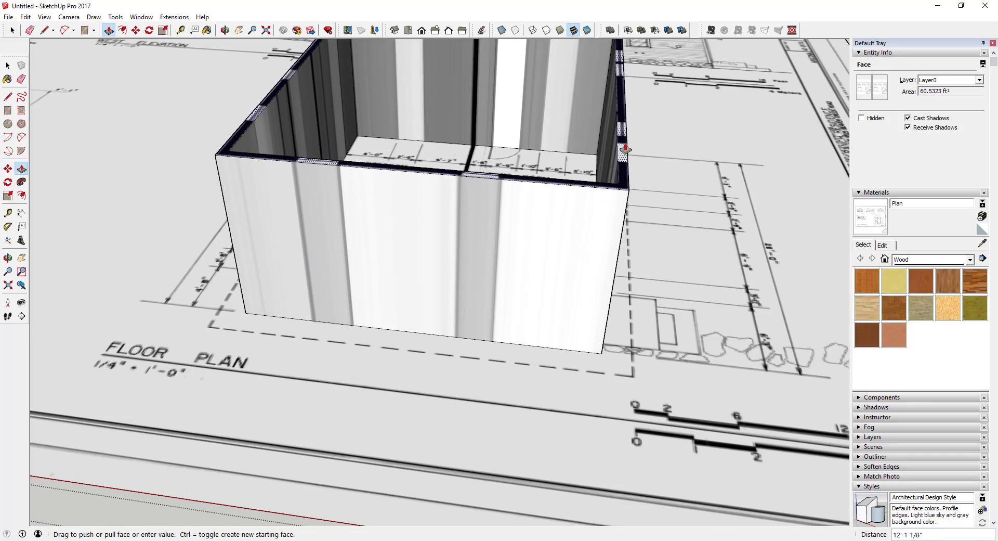
{"action": "left_click", "coordinate": [571, 125]}
{"action": "middle_click_drag", "start_coordinate": [571, 125], "coordinate": [577, 183]}
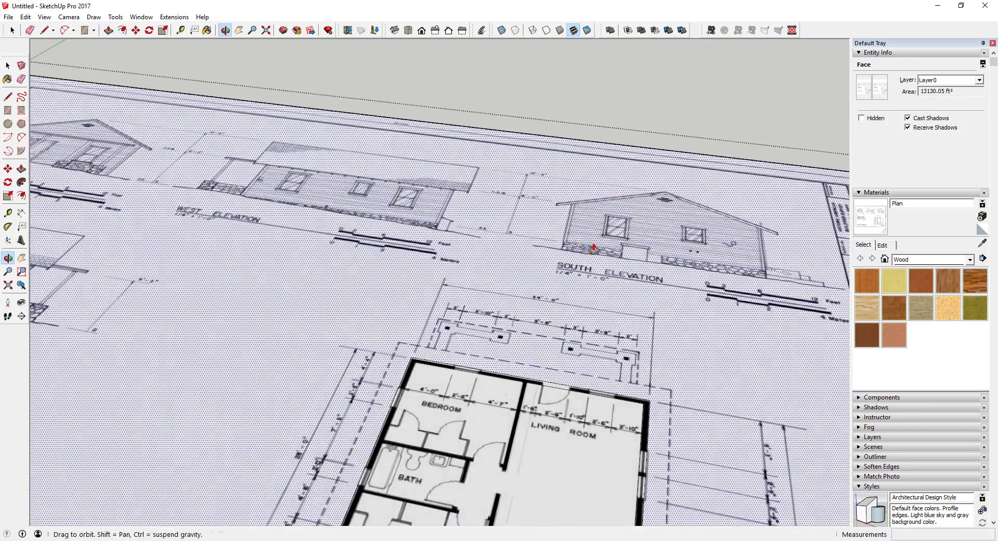
{"action": "scroll", "coordinate": [584, 378], "scroll_direction": "down", "scroll_amount": 5}
{"action": "scroll", "coordinate": [584, 379], "scroll_direction": "up", "scroll_amount": 6}
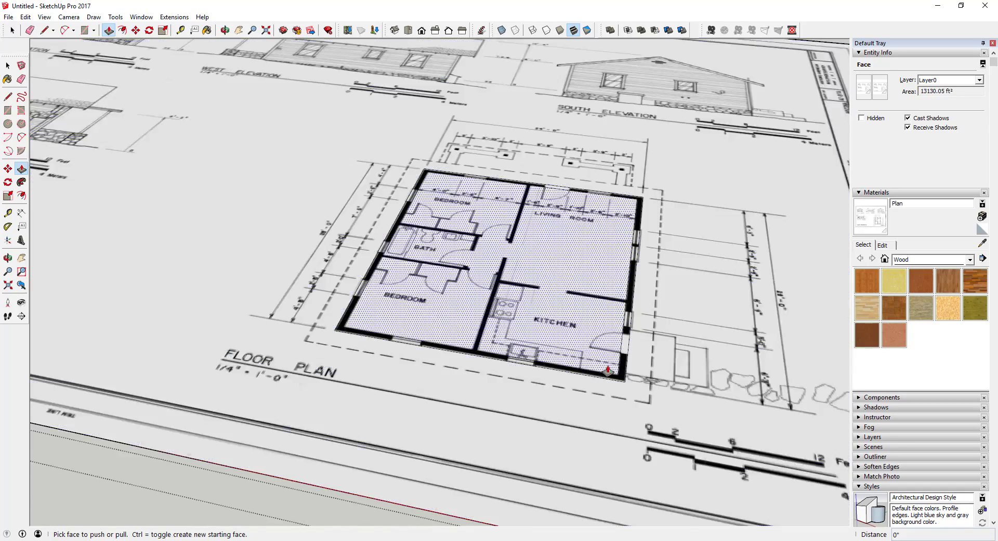
{"action": "key", "text": "space"}
{"action": "key", "text": "r"}
{"action": "key", "text": "space"}
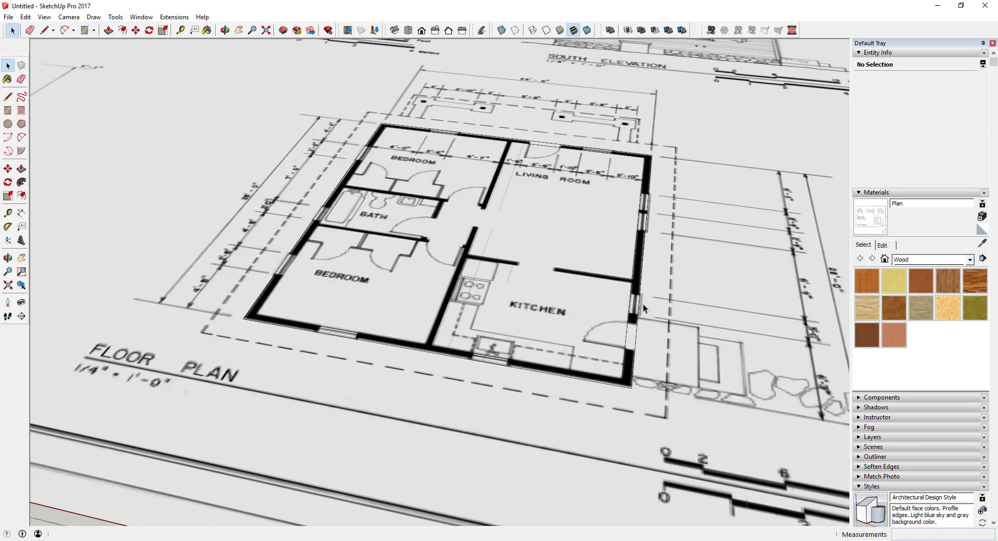
- Paint the exterior wall band with the Default material
{"action": "left_click", "coordinate": [919, 260]}
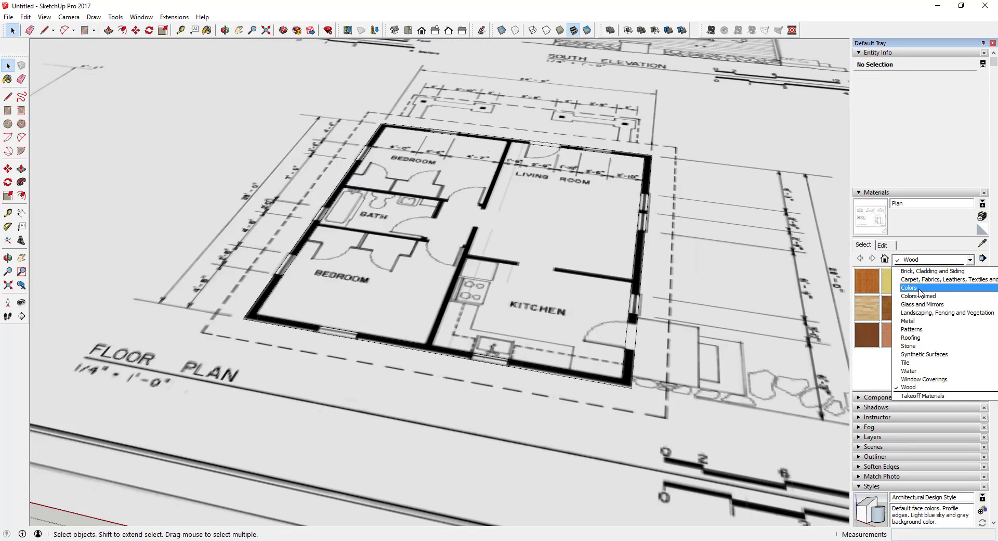
{"action": "left_click", "coordinate": [717, 298]}
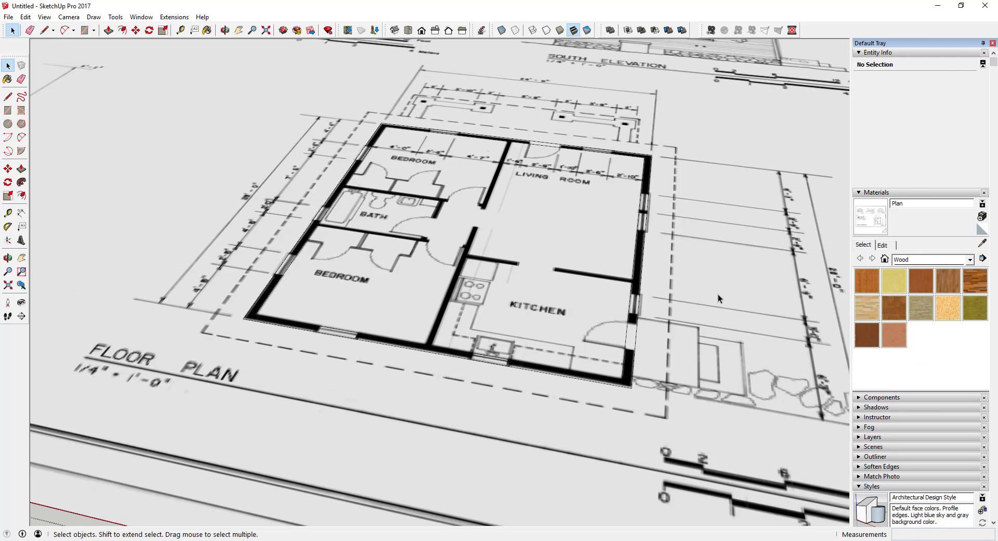
{"action": "left_click", "coordinate": [981, 229]}
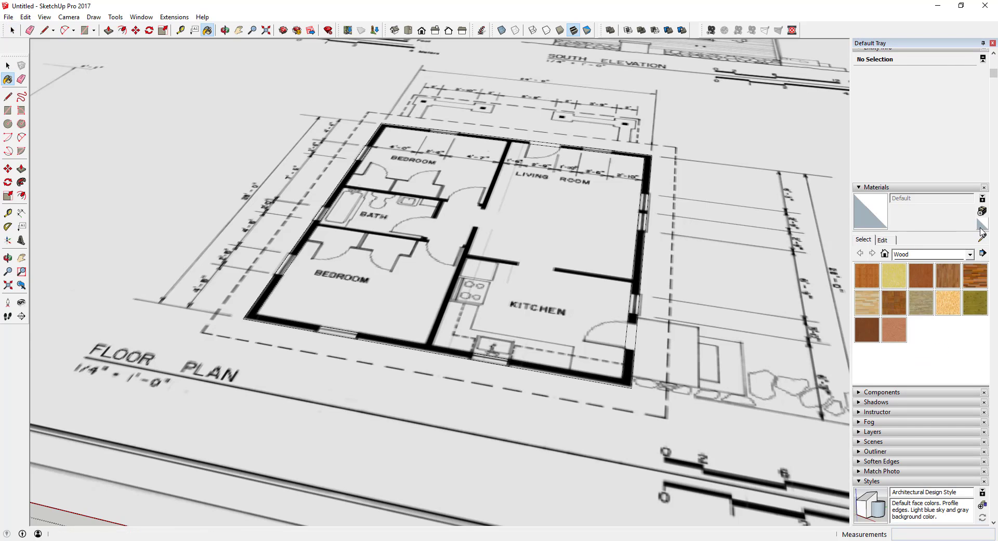
{"action": "left_click", "coordinate": [639, 262]}
- Try to Push/Pull the untextured exterior wall band upward
{"action": "key", "text": "p"}
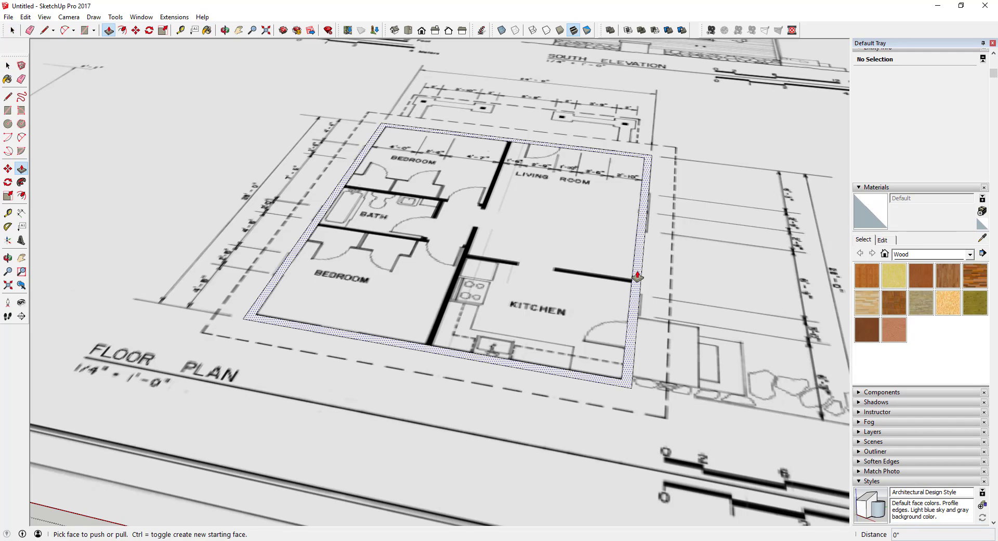
{"action": "left_click_drag", "start_coordinate": [637, 275], "coordinate": [675, 169]}
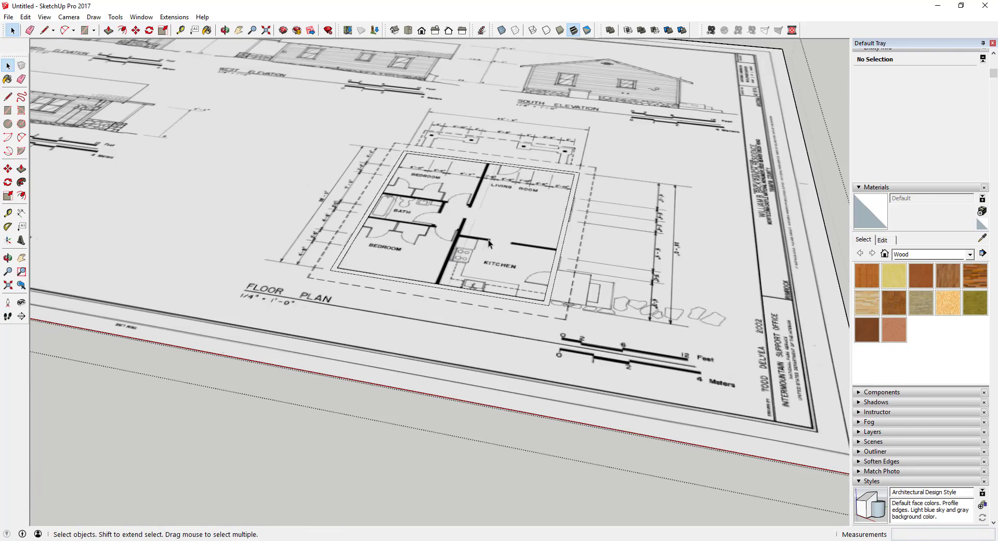
{"action": "scroll", "coordinate": [523, 306], "scroll_direction": "up", "scroll_amount": 5}
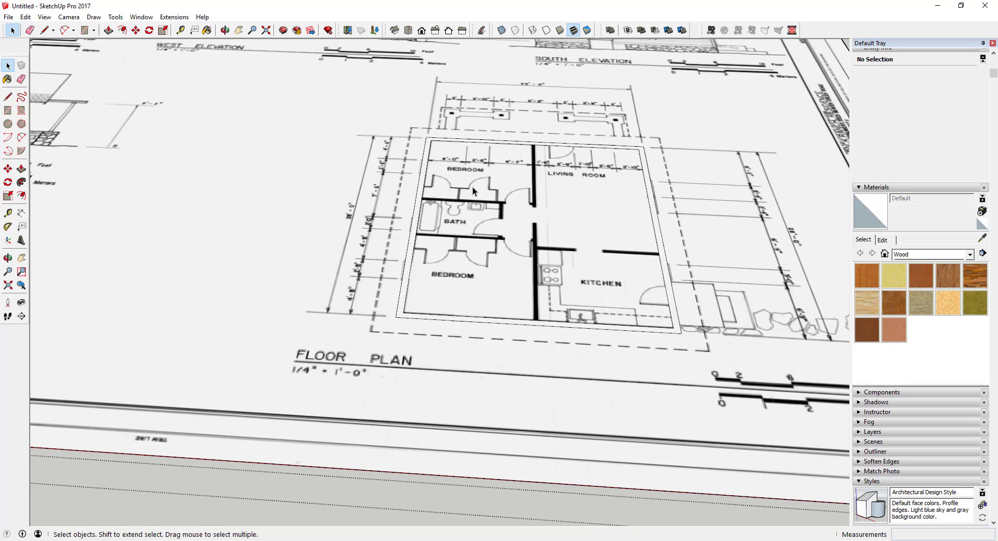
- Examine the whole plan sheet, comparing the floor plan with the north, west, south and east elevation drawings
{"action": "scroll", "coordinate": [472, 188], "scroll_direction": "down", "scroll_amount": 5}
{"action": "scroll", "coordinate": [476, 206], "scroll_direction": "up", "scroll_amount": 5}
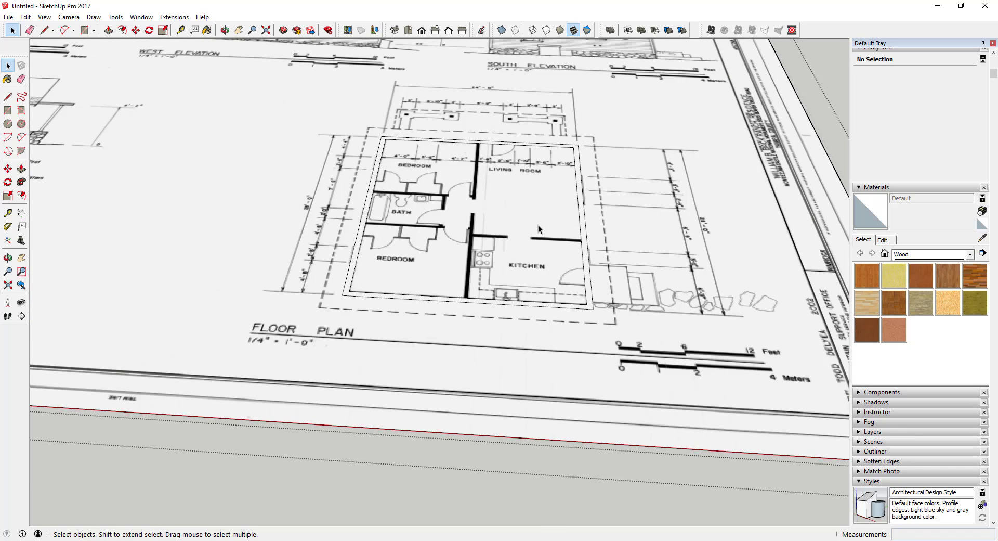
{"action": "scroll", "coordinate": [538, 228], "scroll_direction": "down", "scroll_amount": 5}
{"action": "scroll", "coordinate": [541, 254], "scroll_direction": "up", "scroll_amount": 4}
{"action": "scroll", "coordinate": [536, 256], "scroll_direction": "down", "scroll_amount": 2}
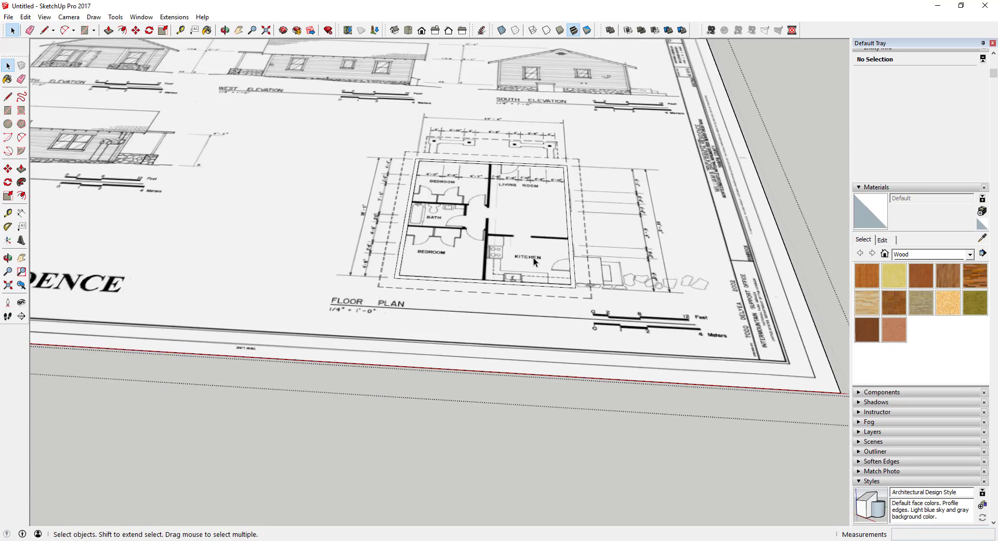
{"action": "scroll", "coordinate": [535, 266], "scroll_direction": "down", "scroll_amount": 5}
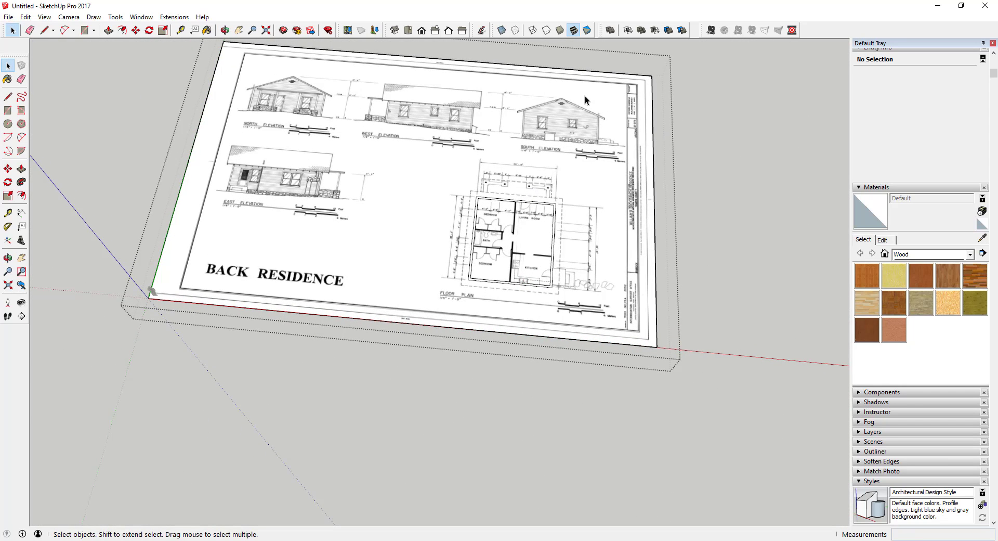
{"action": "scroll", "coordinate": [595, 183], "scroll_direction": "up", "scroll_amount": 4}
{"action": "scroll", "coordinate": [630, 161], "scroll_direction": "down", "scroll_amount": 4}
{"action": "scroll", "coordinate": [534, 257], "scroll_direction": "up", "scroll_amount": 5}
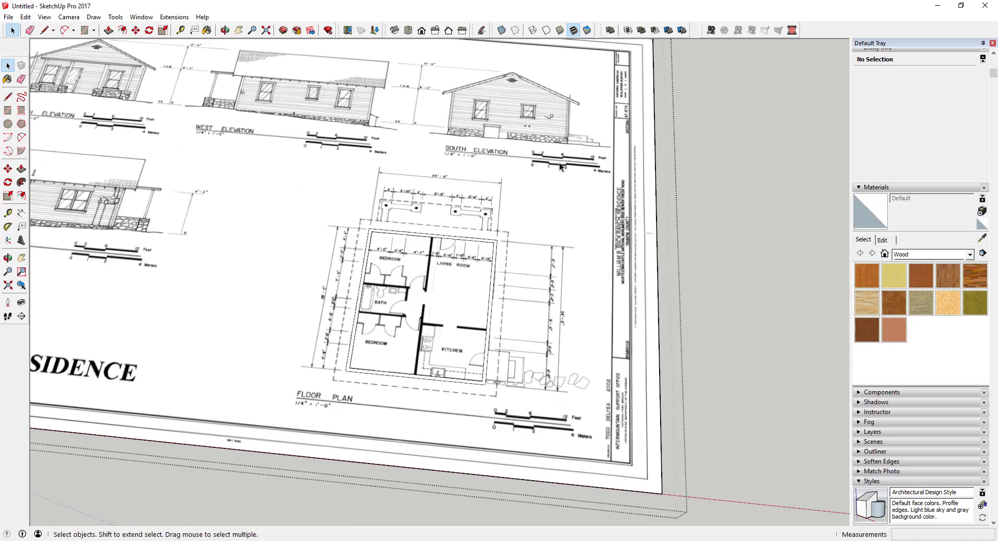
{"action": "scroll", "coordinate": [554, 259], "scroll_direction": "down", "scroll_amount": 3}
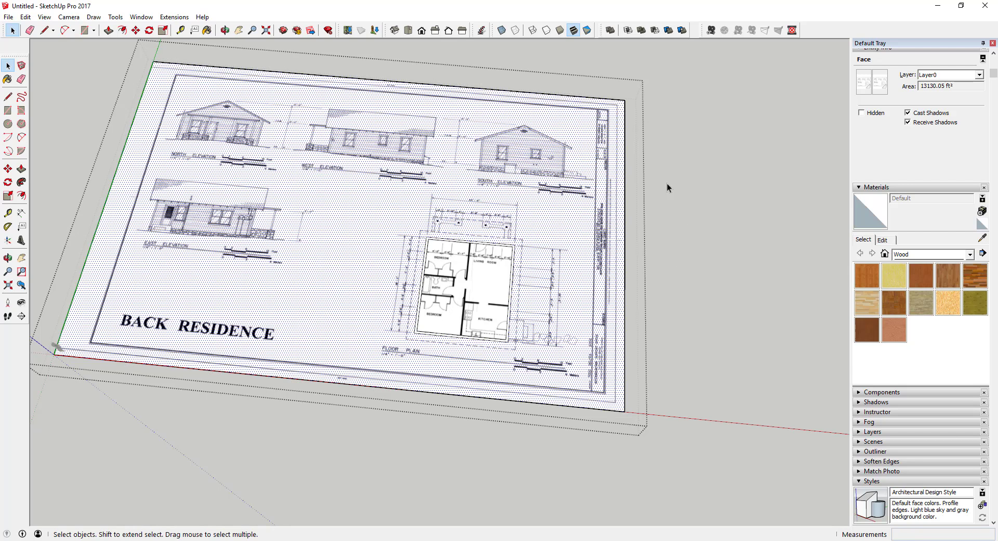
{"action": "scroll", "coordinate": [547, 186], "scroll_direction": "up", "scroll_amount": 3}
{"action": "middle_click_drag", "start_coordinate": [519, 179], "coordinate": [561, 232]}
{"action": "scroll", "coordinate": [791, 212], "scroll_direction": "down", "scroll_amount": 5}
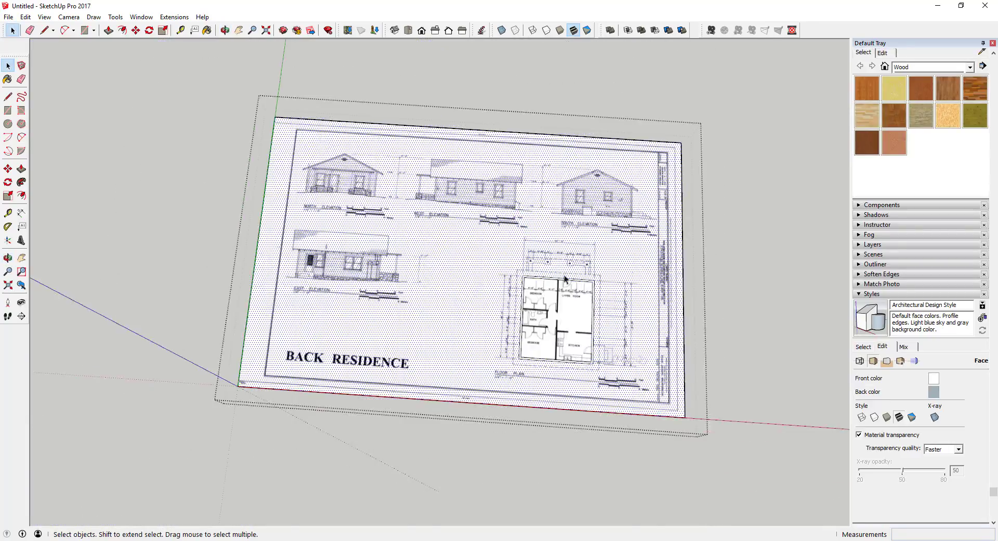
- Draw a rectangle on the plan sheet enclosing the South Elevation drawing with its title and scale bars
{"action": "scroll", "coordinate": [426, 270], "scroll_direction": "up", "scroll_amount": 3}
{"action": "scroll", "coordinate": [426, 271], "scroll_direction": "down", "scroll_amount": 2}
{"action": "scroll", "coordinate": [617, 196], "scroll_direction": "up", "scroll_amount": 5}
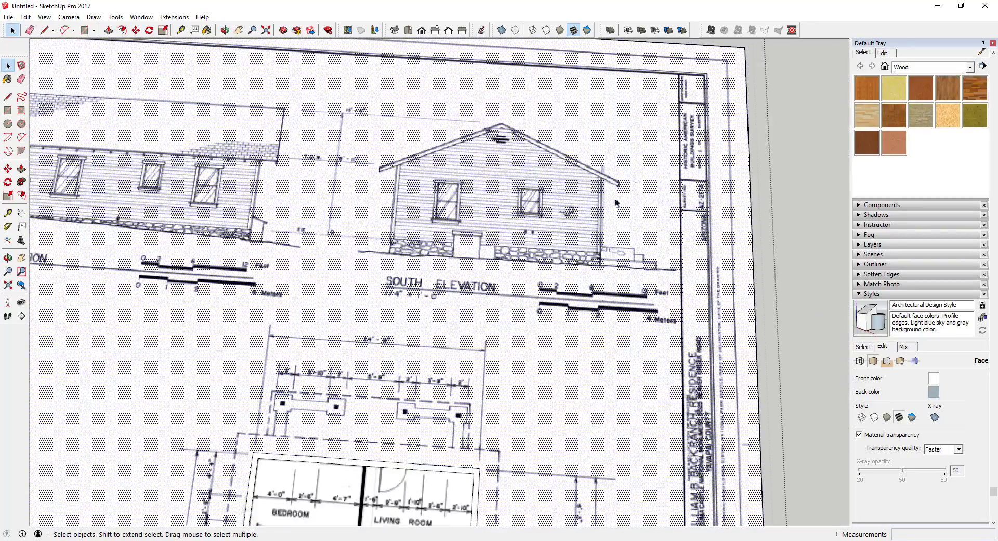
{"action": "key", "text": "r"}
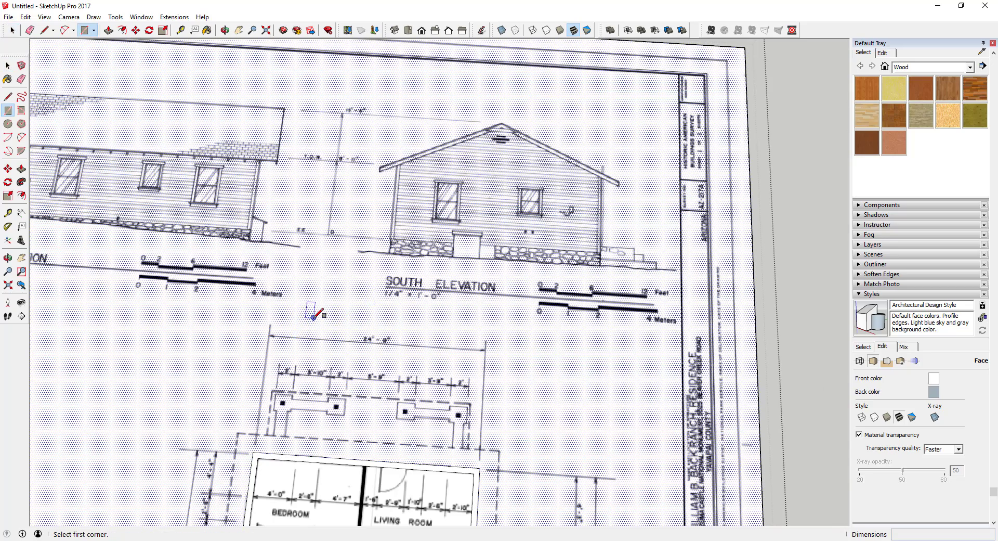
{"action": "left_click", "coordinate": [313, 317]}
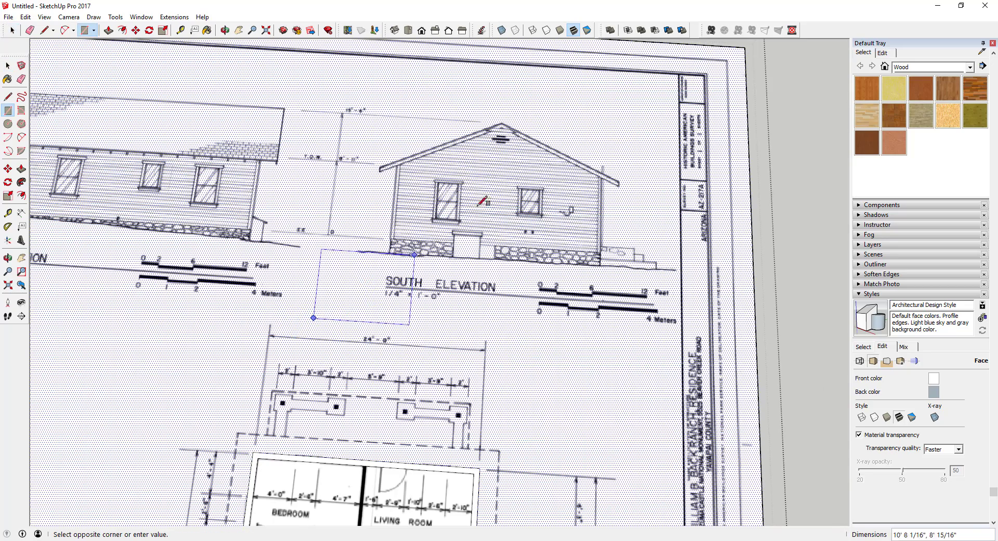
{"action": "left_click", "coordinate": [680, 103]}
{"action": "key", "text": "space"}
{"action": "scroll", "coordinate": [494, 225], "scroll_direction": "down", "scroll_amount": 2}
{"action": "scroll", "coordinate": [493, 225], "scroll_direction": "down", "scroll_amount": 5}
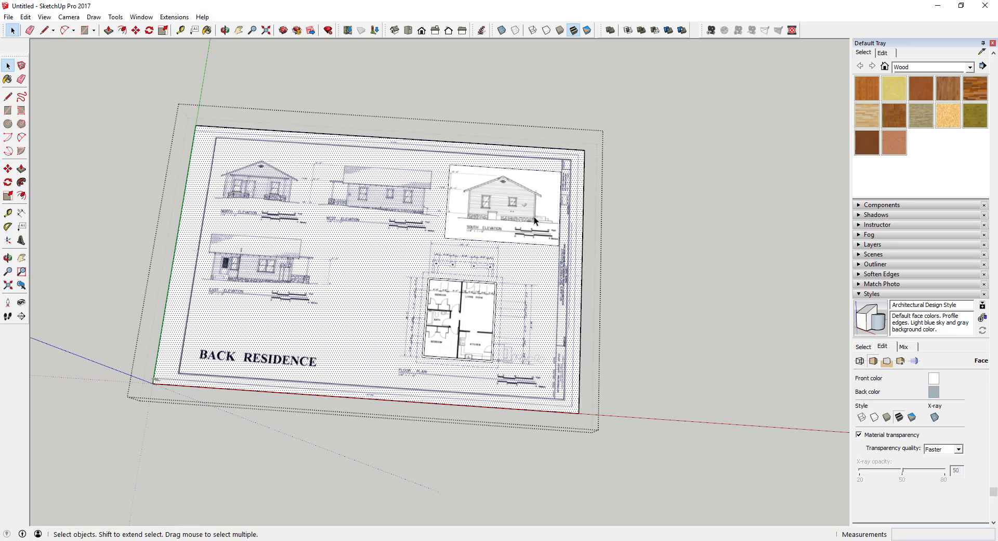
- Copy the South Elevation rectangle about 60 feet along the red axis, off the plan sheet
{"action": "key", "text": "m"}
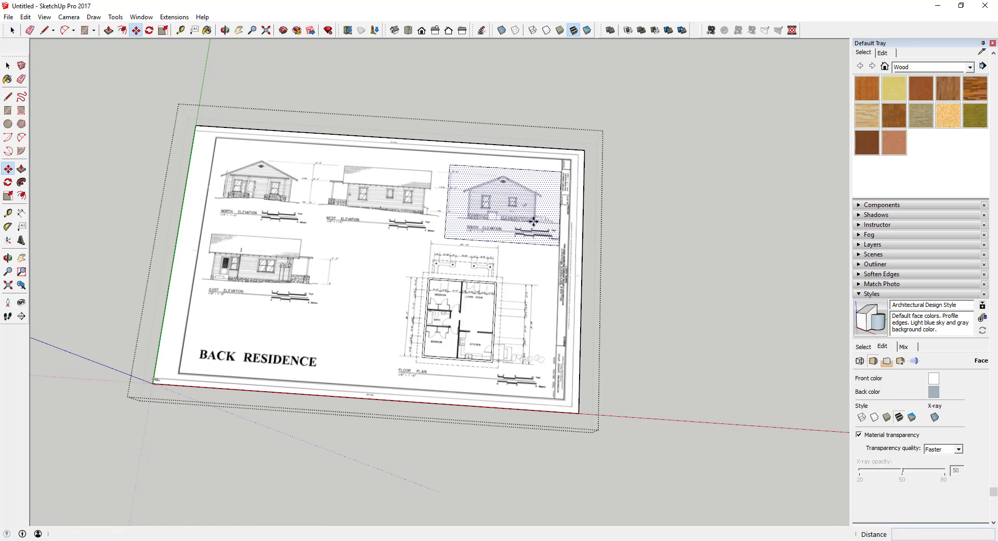
{"action": "left_click", "coordinate": [445, 239]}
{"action": "key", "text": "ctrl"}
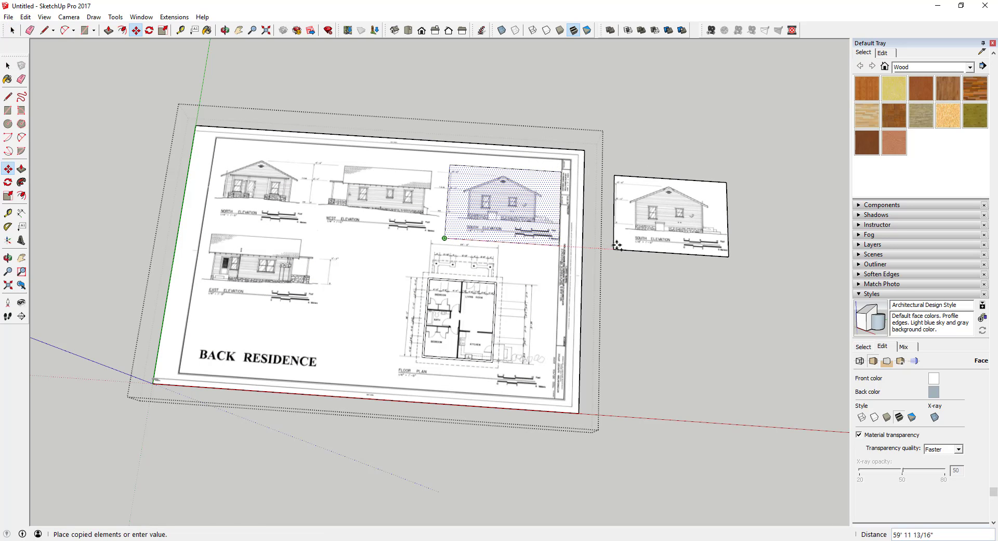
{"action": "left_click", "coordinate": [626, 248]}
{"action": "key", "text": "space"}
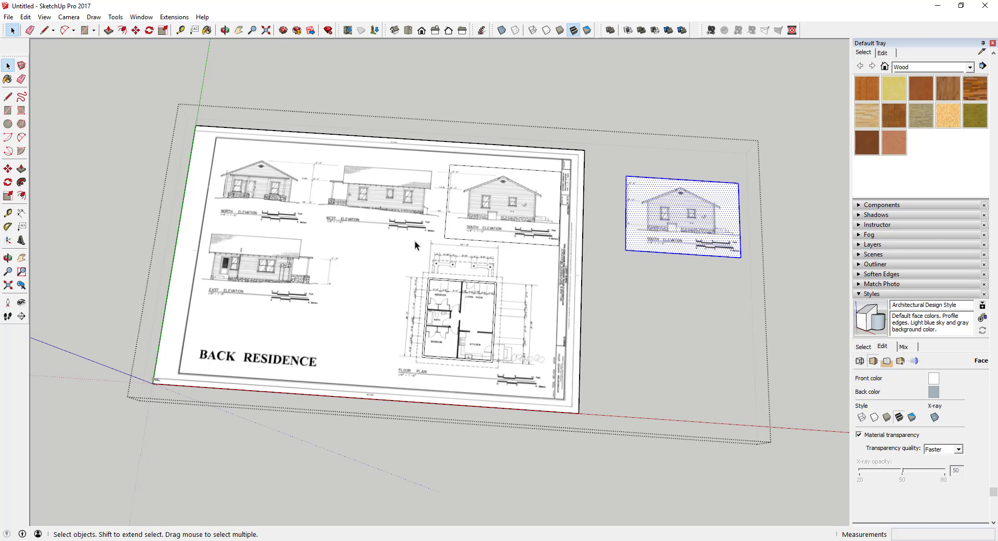
- Make the copied South Elevation face and its edges into a group
{"action": "scroll", "coordinate": [740, 230], "scroll_direction": "up", "scroll_amount": 5}
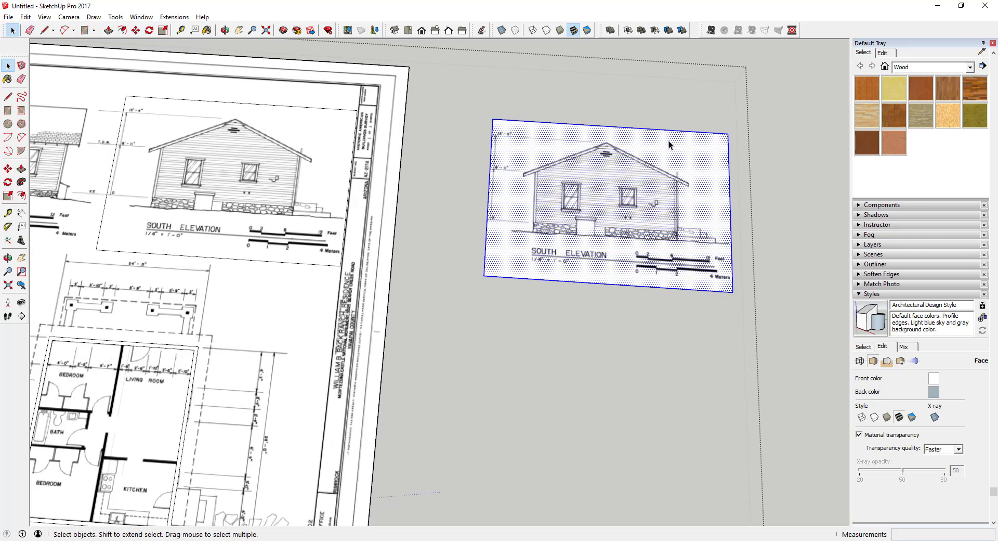
{"action": "right_click", "coordinate": [607, 204]}
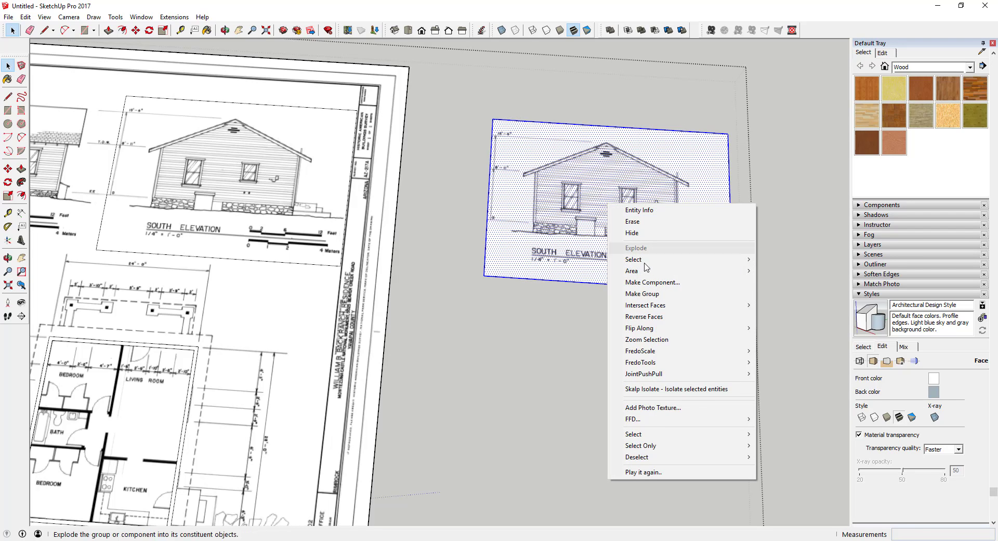
{"action": "left_click", "coordinate": [653, 294]}
{"action": "scroll", "coordinate": [940, 433], "scroll_direction": "down", "scroll_amount": 1}
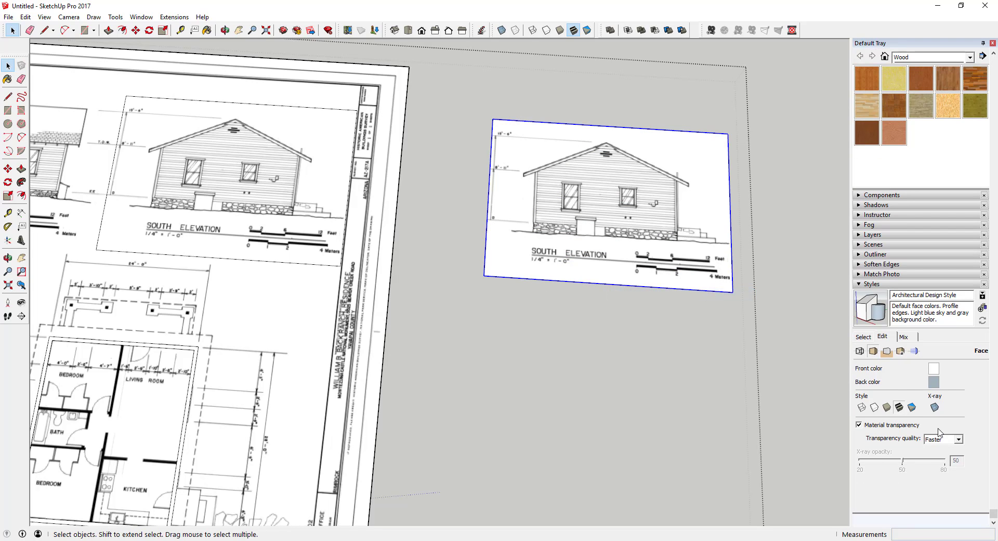
- Name the new elevation group "South Elevation" in the Outliner
{"action": "left_click", "coordinate": [858, 284]}
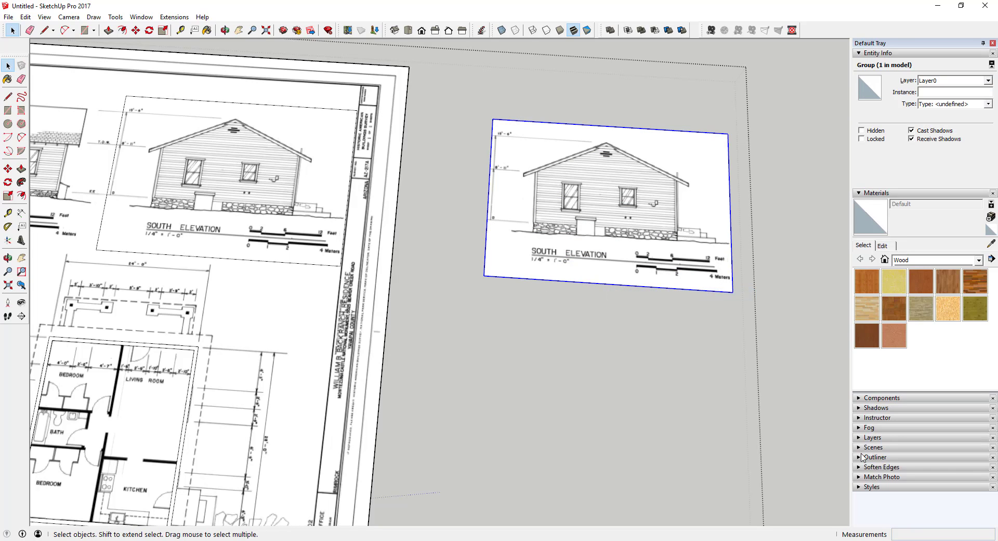
{"action": "left_click", "coordinate": [860, 192]}
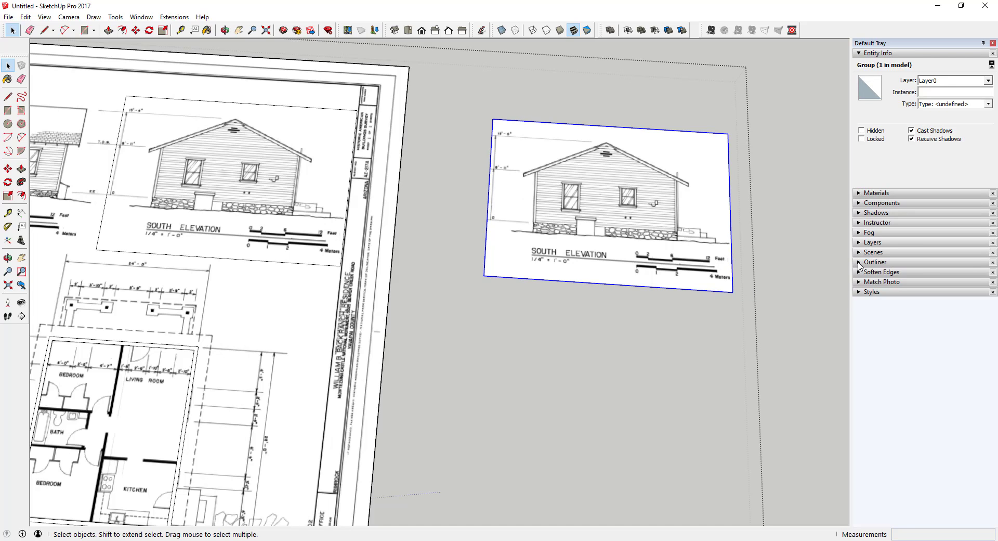
{"action": "left_click", "coordinate": [860, 263]}
{"action": "right_click", "coordinate": [884, 311]}
{"action": "left_click", "coordinate": [886, 306]}
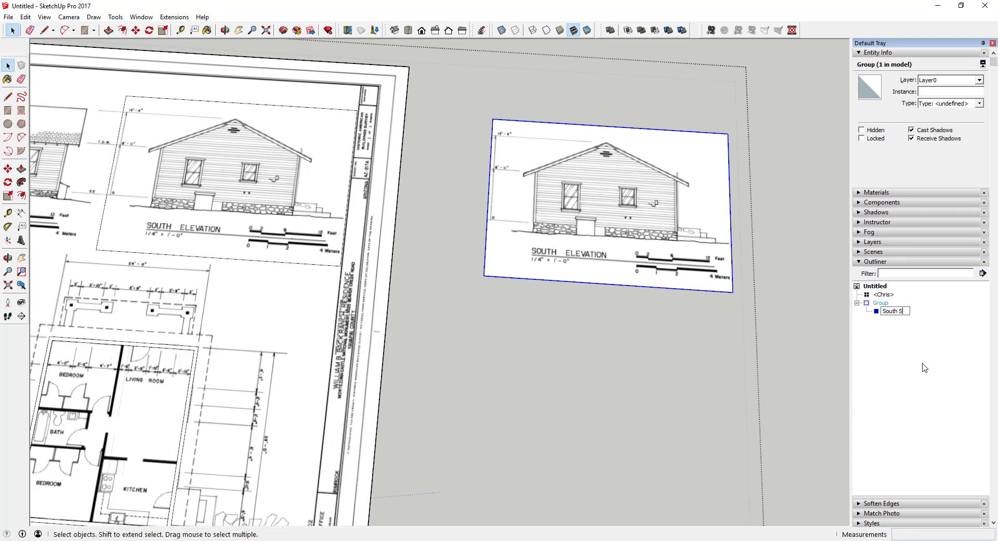
{"action": "type", "text": "South Elevation"}
{"action": "key", "text": "Return"}
- Rotate the South Elevation group 90 degrees upright about the red axis, pivoting at the base corner of the drawn wall
{"action": "middle_click_drag", "start_coordinate": [734, 288], "coordinate": [578, 229]}
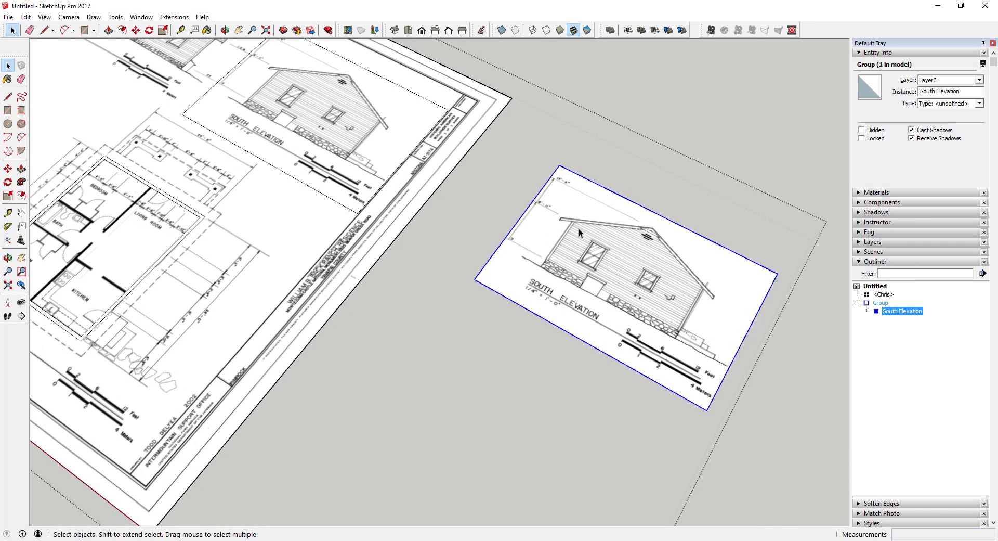
{"action": "key", "text": "m"}
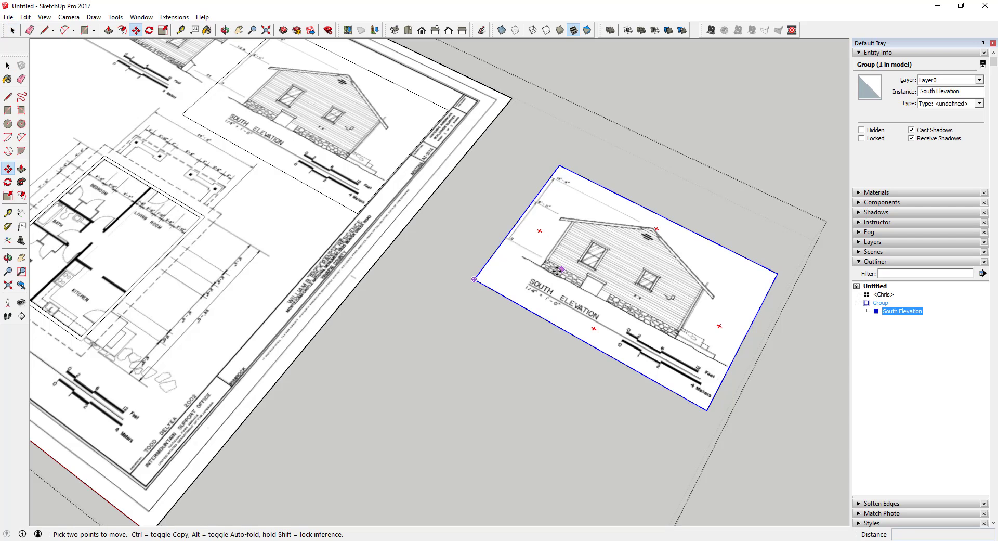
{"action": "key", "text": "q"}
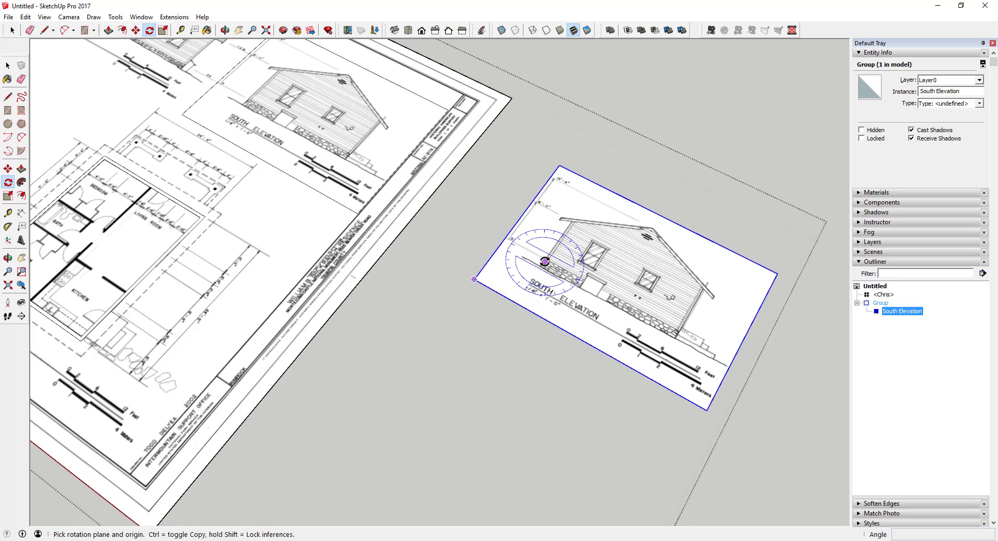
{"action": "scroll", "coordinate": [547, 259], "scroll_direction": "up", "scroll_amount": 3}
{"action": "middle_click_drag", "start_coordinate": [546, 259], "coordinate": [458, 274]}
{"action": "scroll", "coordinate": [568, 423], "scroll_direction": "up", "scroll_amount": 4}
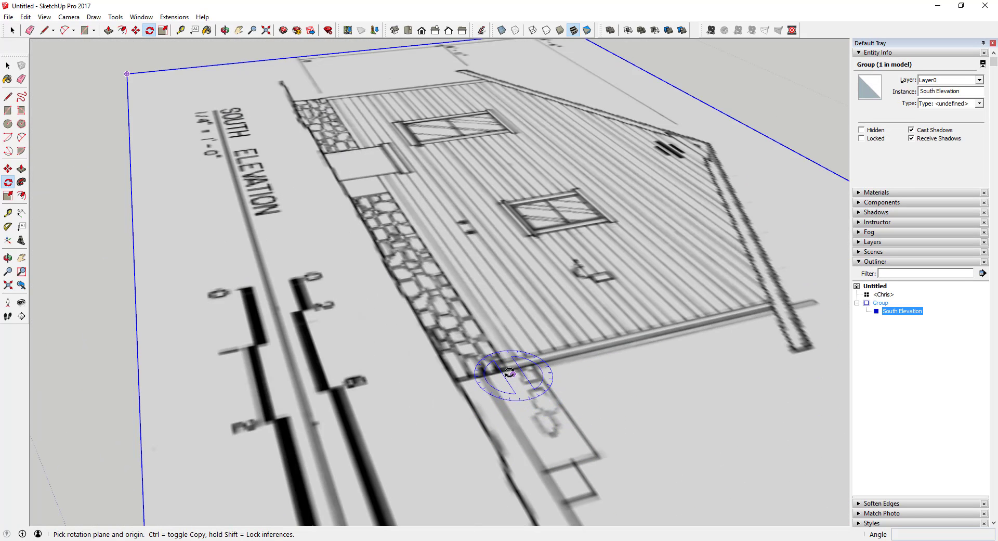
{"action": "key", "text": "Left"}
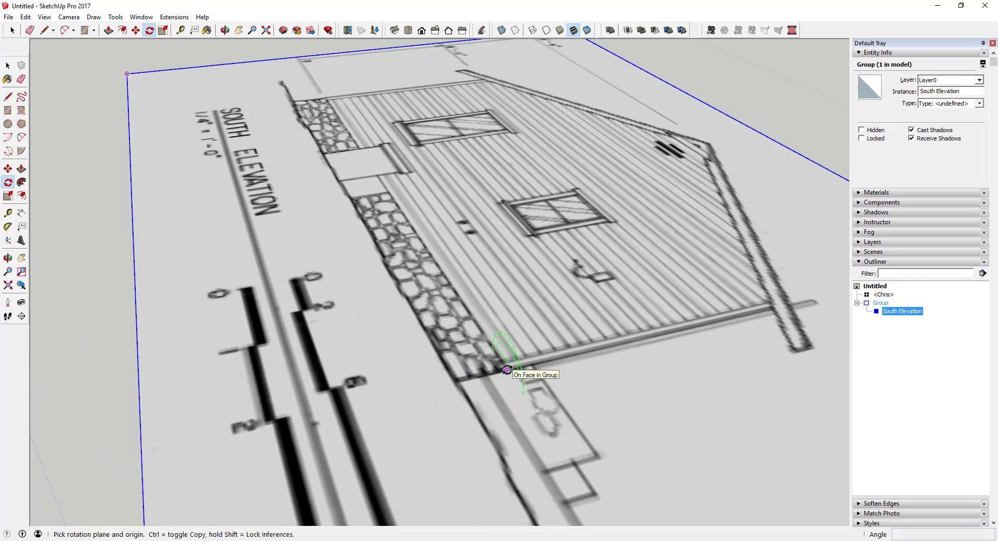
{"action": "key", "text": "Right"}
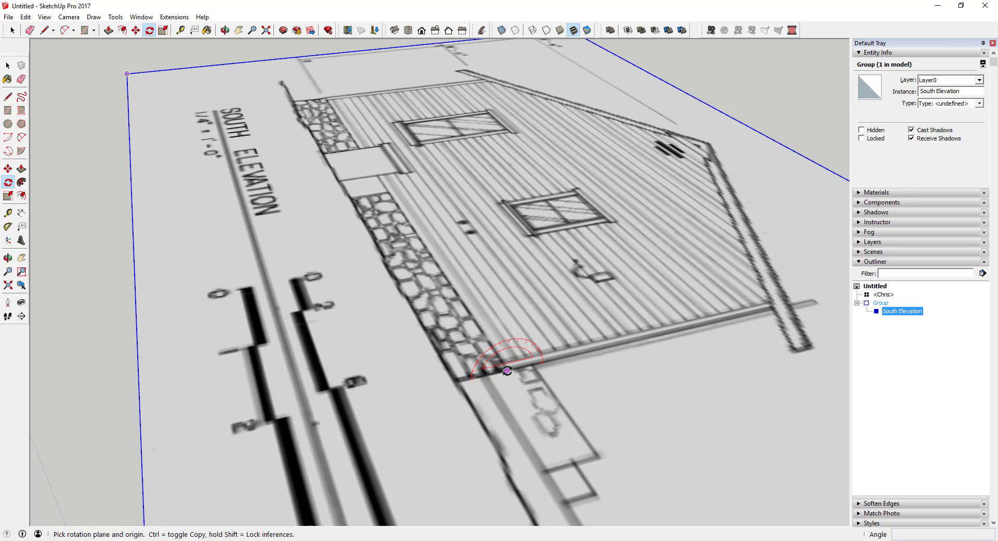
{"action": "scroll", "coordinate": [507, 370], "scroll_direction": "up", "scroll_amount": 3}
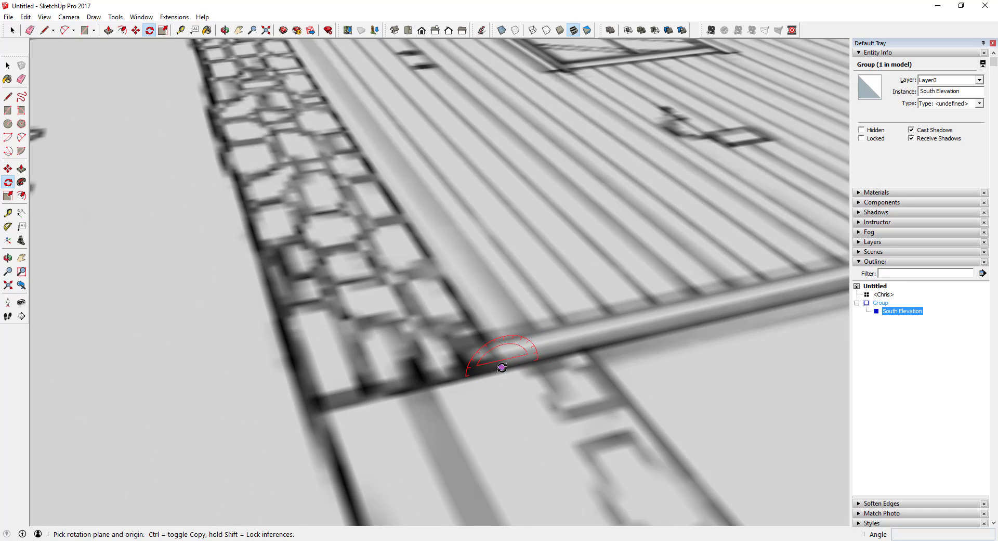
{"action": "left_click", "coordinate": [502, 367]}
{"action": "scroll", "coordinate": [502, 367], "scroll_direction": "down", "scroll_amount": 4}
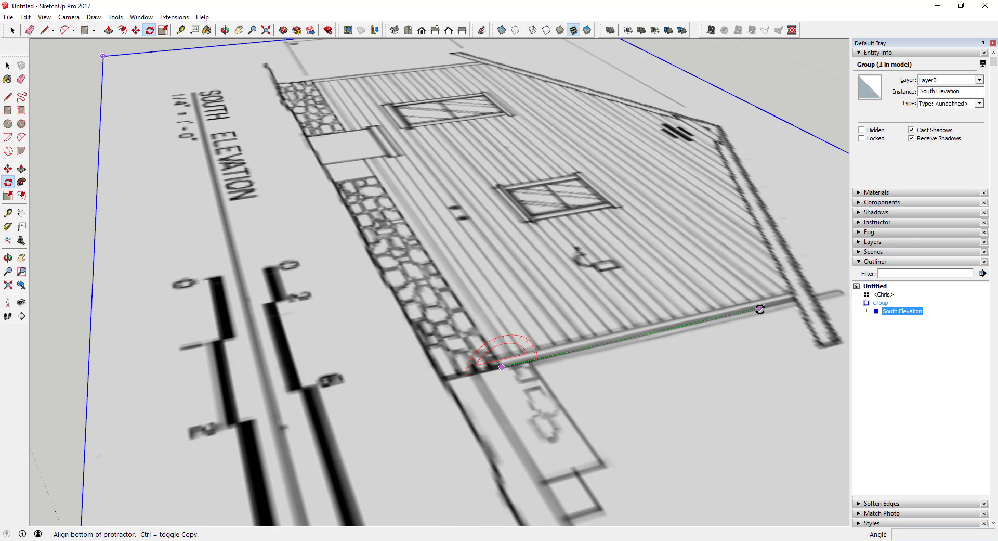
{"action": "left_click", "coordinate": [759, 307]}
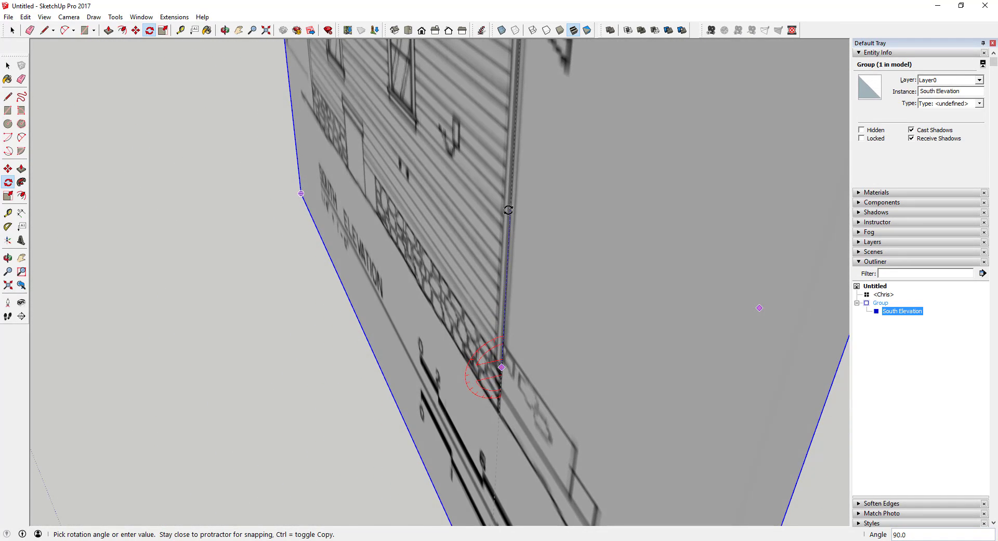
{"action": "left_click", "coordinate": [514, 210]}
- Move the South Elevation group about 80 feet by its drawn wall's base corner onto the plan's outer wall corner at the living room
{"action": "scroll", "coordinate": [557, 230], "scroll_direction": "down", "scroll_amount": 5}
{"action": "scroll", "coordinate": [567, 288], "scroll_direction": "down", "scroll_amount": 4}
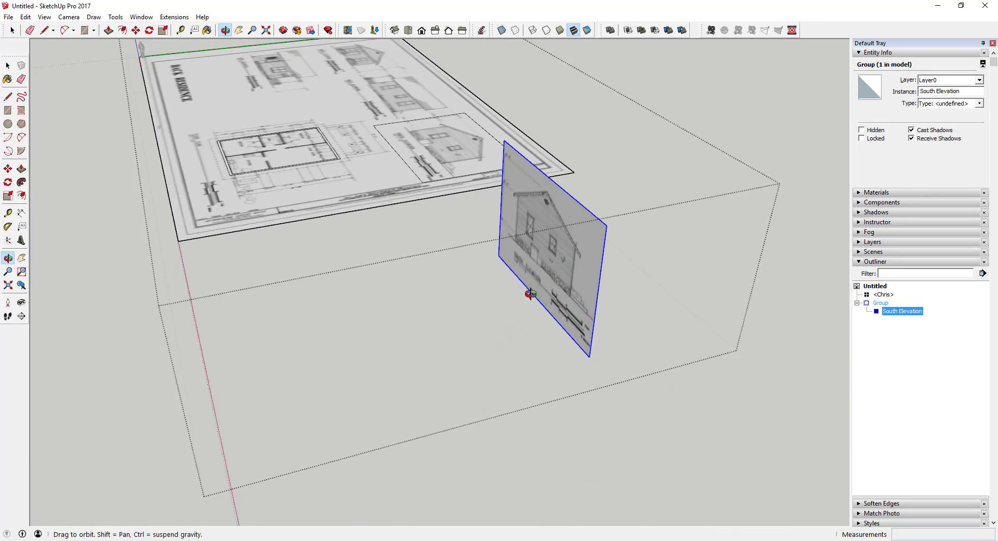
{"action": "middle_click_drag", "start_coordinate": [529, 292], "coordinate": [474, 196]}
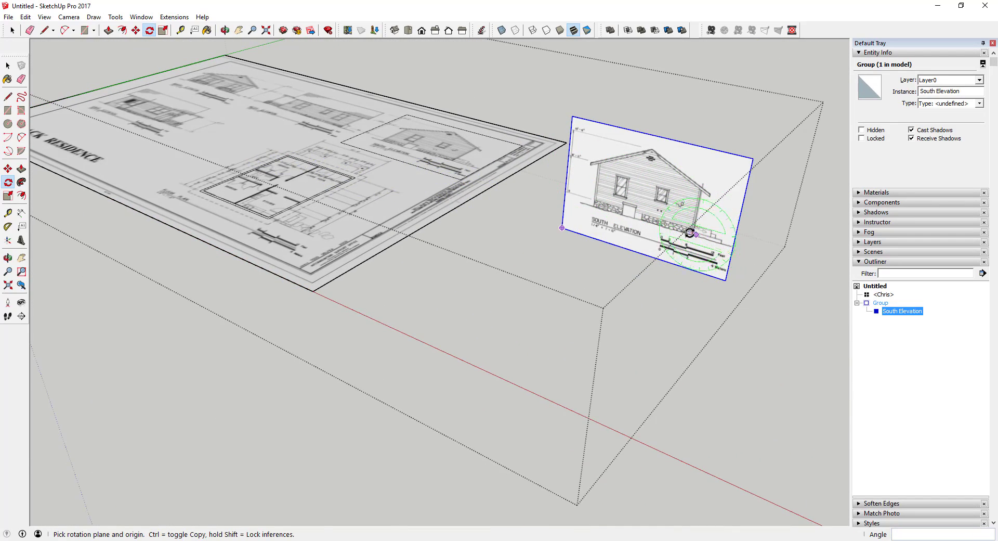
{"action": "scroll", "coordinate": [701, 220], "scroll_direction": "up", "scroll_amount": 6}
{"action": "scroll", "coordinate": [702, 218], "scroll_direction": "up", "scroll_amount": 1}
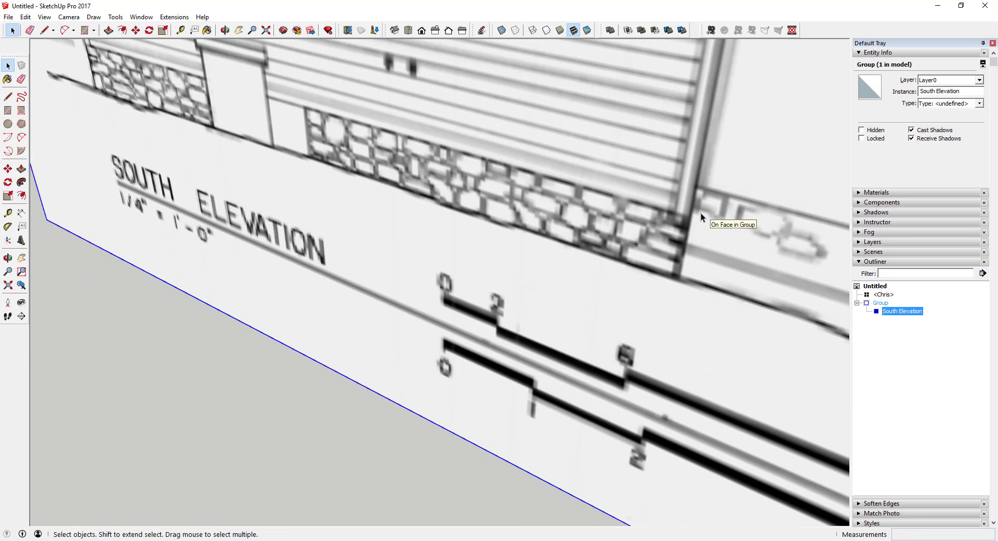
{"action": "key", "text": "m"}
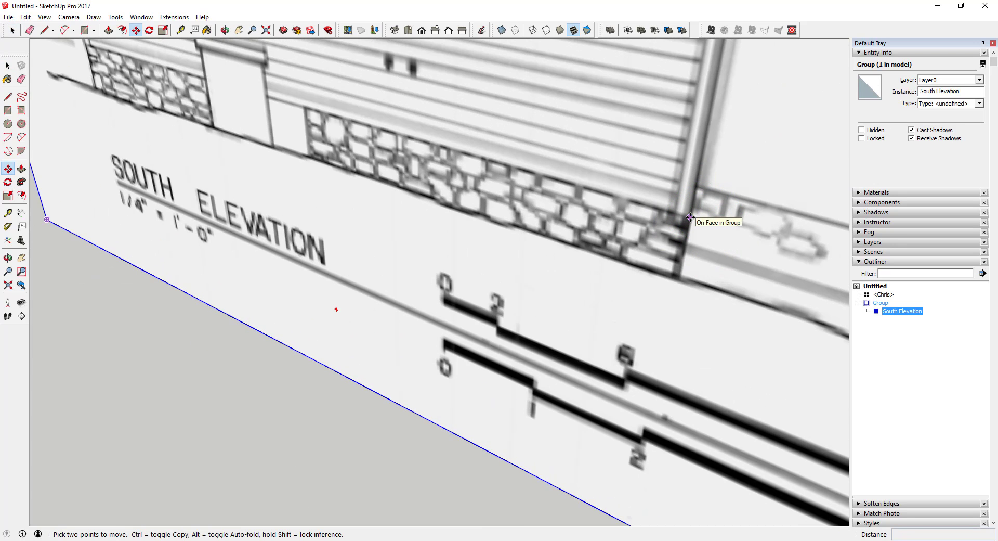
{"action": "scroll", "coordinate": [690, 217], "scroll_direction": "down", "scroll_amount": 4}
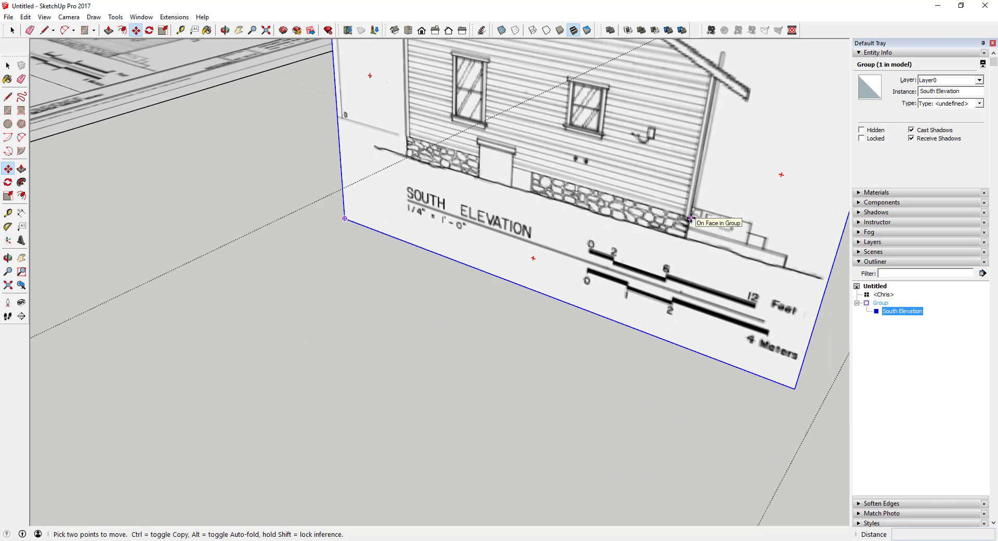
{"action": "scroll", "coordinate": [690, 217], "scroll_direction": "down", "scroll_amount": 4}
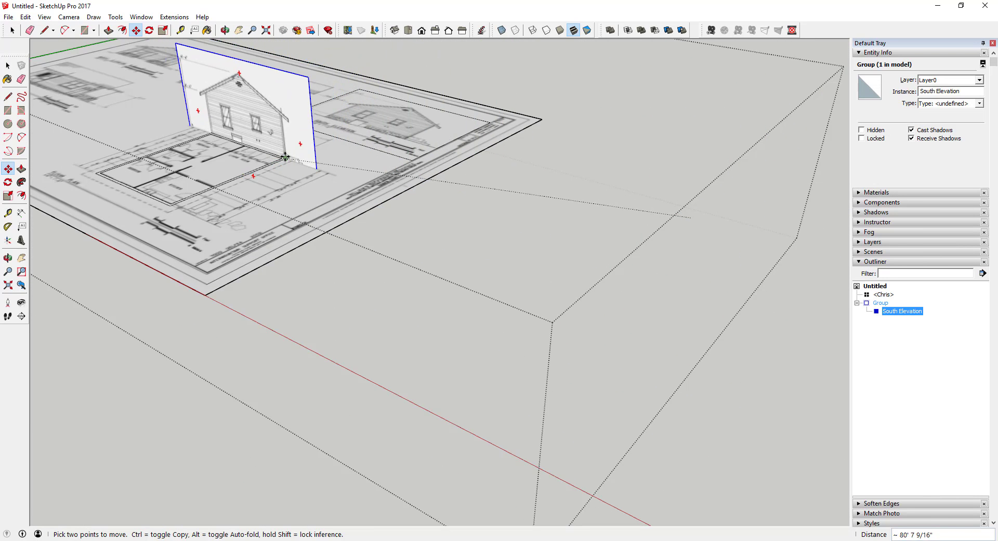
{"action": "left_click", "coordinate": [285, 156]}
- Examine how the standing South Elevation lines up with the plan's exterior wall corners at both ends and overall
{"action": "scroll", "coordinate": [291, 161], "scroll_direction": "up", "scroll_amount": 10}
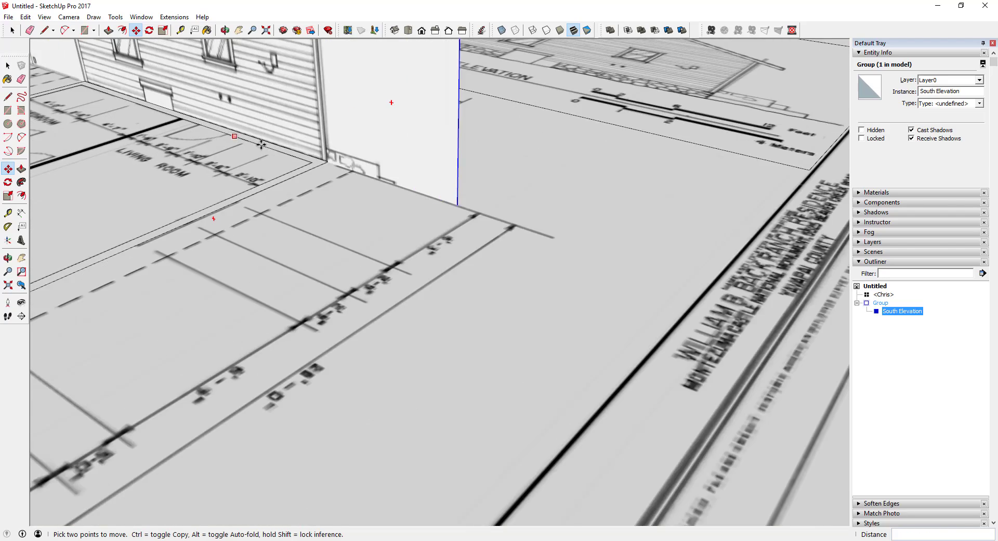
{"action": "scroll", "coordinate": [662, 276], "scroll_direction": "up", "scroll_amount": 5}
{"action": "middle_click_drag", "start_coordinate": [416, 234], "coordinate": [227, 206]}
{"action": "scroll", "coordinate": [227, 205], "scroll_direction": "up", "scroll_amount": 5}
{"action": "scroll", "coordinate": [244, 218], "scroll_direction": "down", "scroll_amount": 10}
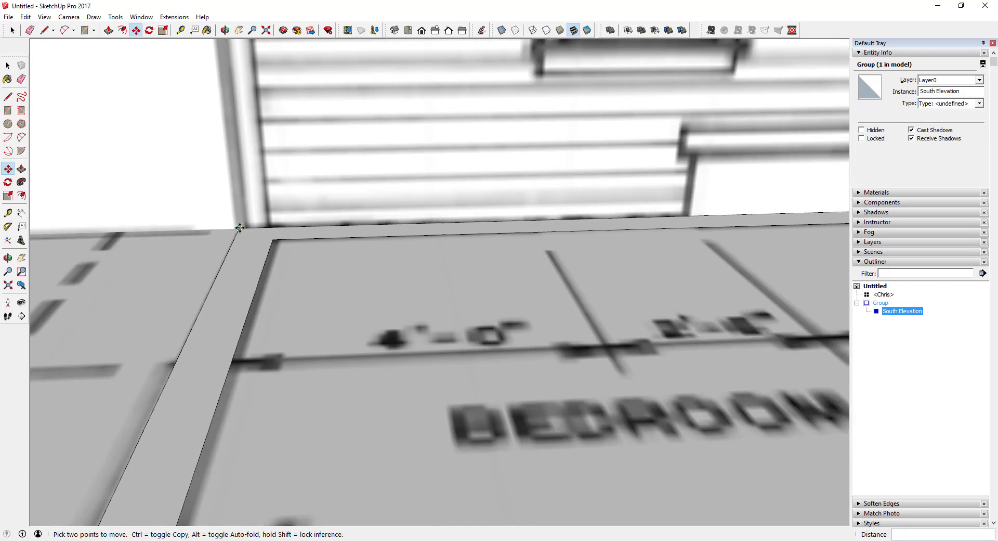
{"action": "scroll", "coordinate": [502, 218], "scroll_direction": "up", "scroll_amount": 10}
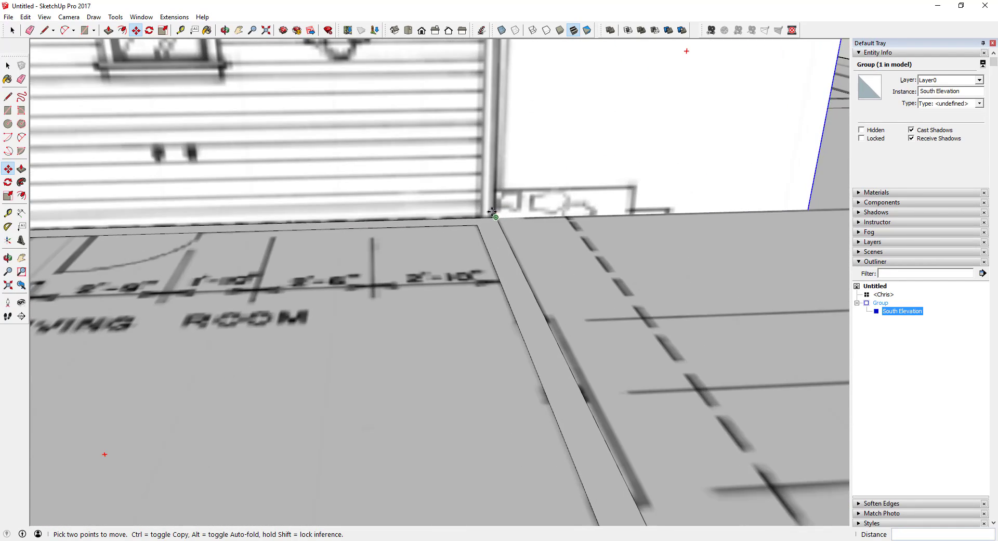
{"action": "scroll", "coordinate": [500, 218], "scroll_direction": "down", "scroll_amount": 10}
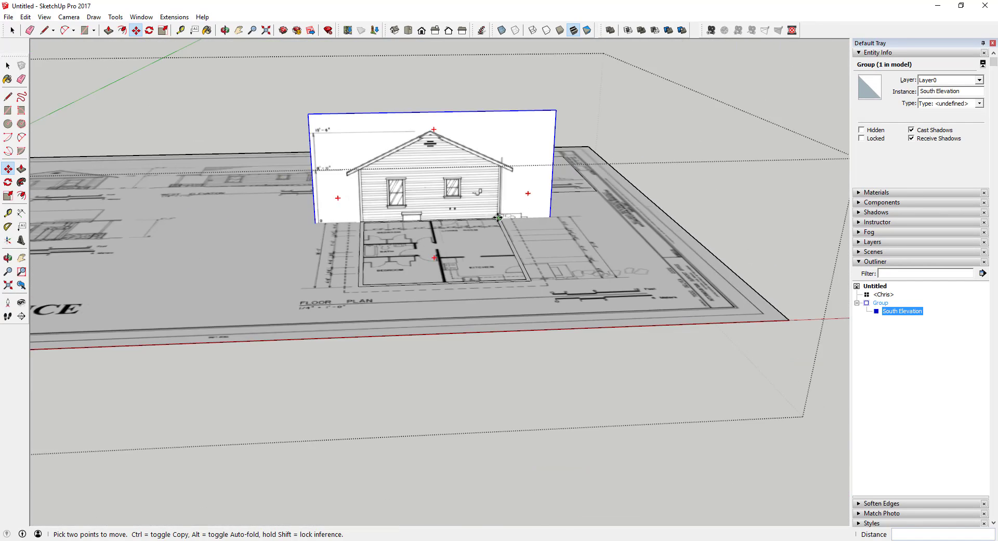
{"action": "middle_click_drag", "start_coordinate": [500, 218], "coordinate": [357, 214]}
{"action": "scroll", "coordinate": [357, 214], "scroll_direction": "down", "scroll_amount": 4}
{"action": "key", "text": "m"}
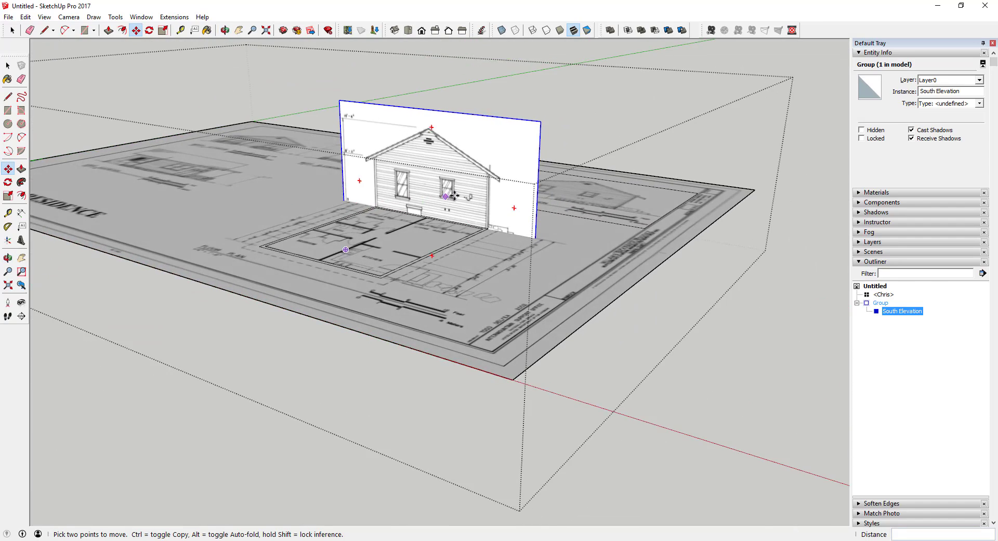
{"action": "scroll", "coordinate": [506, 193], "scroll_direction": "up", "scroll_amount": 6}
{"action": "middle_click_drag", "start_coordinate": [504, 196], "coordinate": [468, 192]}
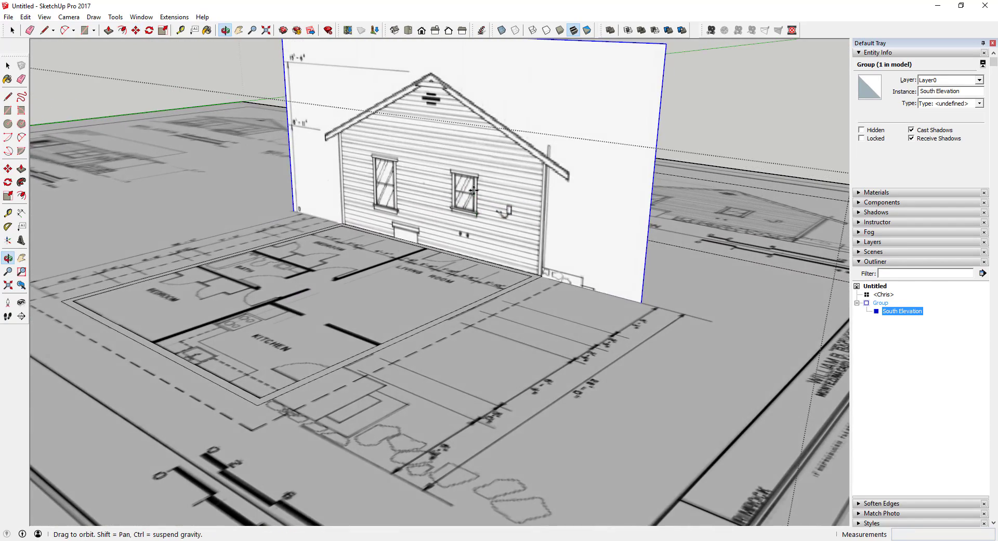
{"action": "scroll", "coordinate": [462, 191], "scroll_direction": "down", "scroll_amount": 3}
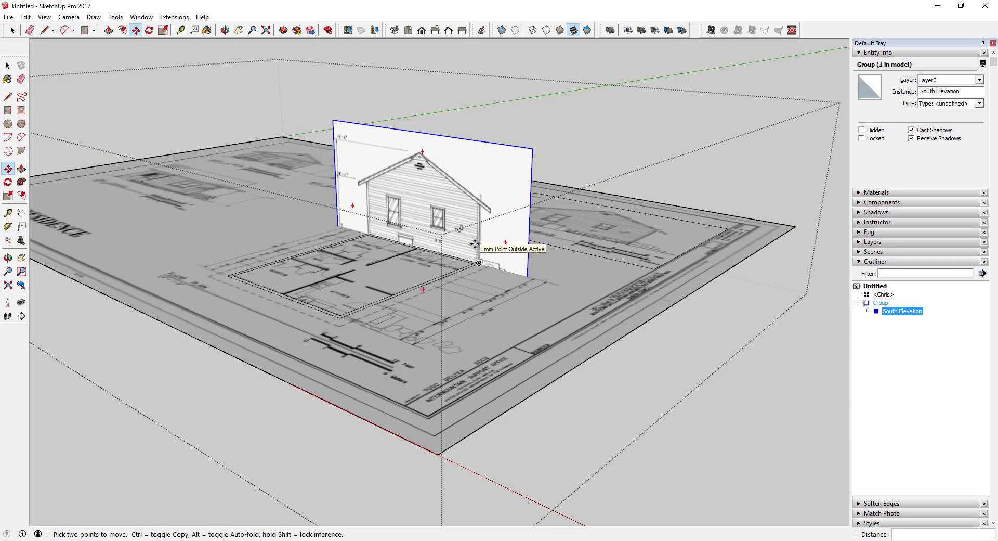
- Trace the rectangular lower wall of the standing South Elevation with lines from the living room's outer corner up to eave height and across
{"action": "key", "text": "space"}
{"action": "scroll", "coordinate": [473, 249], "scroll_direction": "up", "scroll_amount": 8}
{"action": "middle_click_drag", "start_coordinate": [482, 233], "coordinate": [551, 232]}
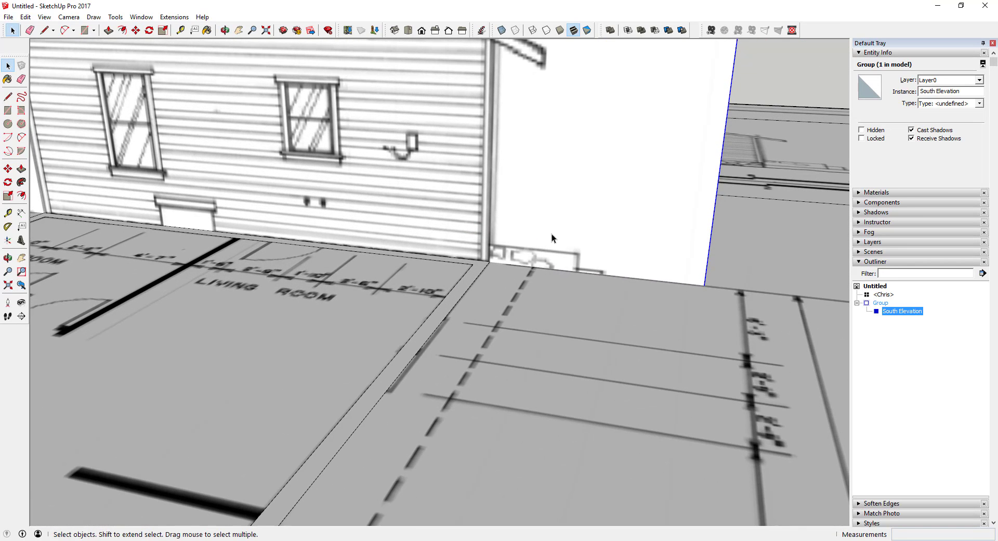
{"action": "key", "text": "l"}
{"action": "left_click", "coordinate": [489, 262]}
{"action": "scroll", "coordinate": [500, 95], "scroll_direction": "down", "scroll_amount": 3}
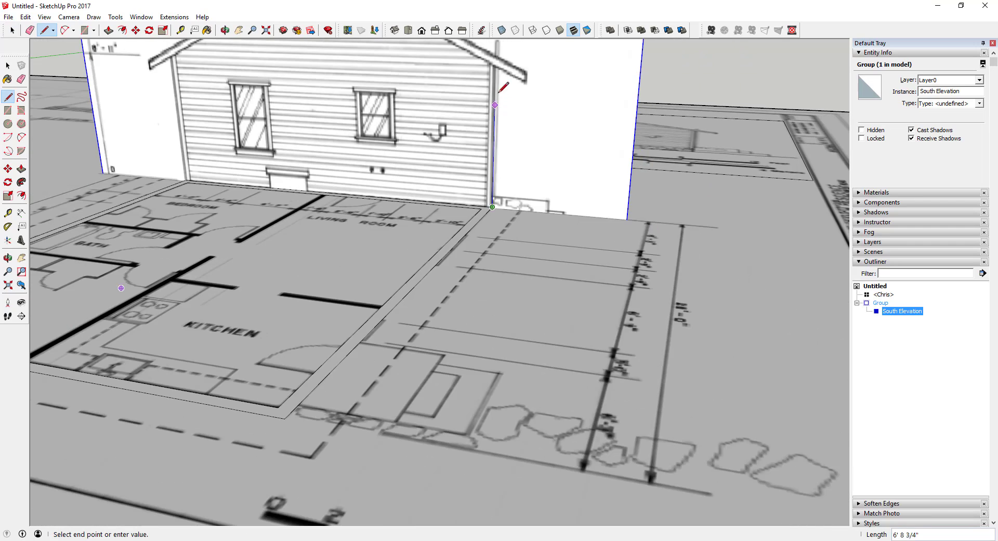
{"action": "left_click", "coordinate": [495, 67]}
{"action": "scroll", "coordinate": [494, 67], "scroll_direction": "down", "scroll_amount": 3}
{"action": "left_click", "coordinate": [302, 136]}
{"action": "key", "text": "space"}
{"action": "scroll", "coordinate": [364, 130], "scroll_direction": "up", "scroll_amount": 5}
{"action": "left_click", "coordinate": [423, 203]}
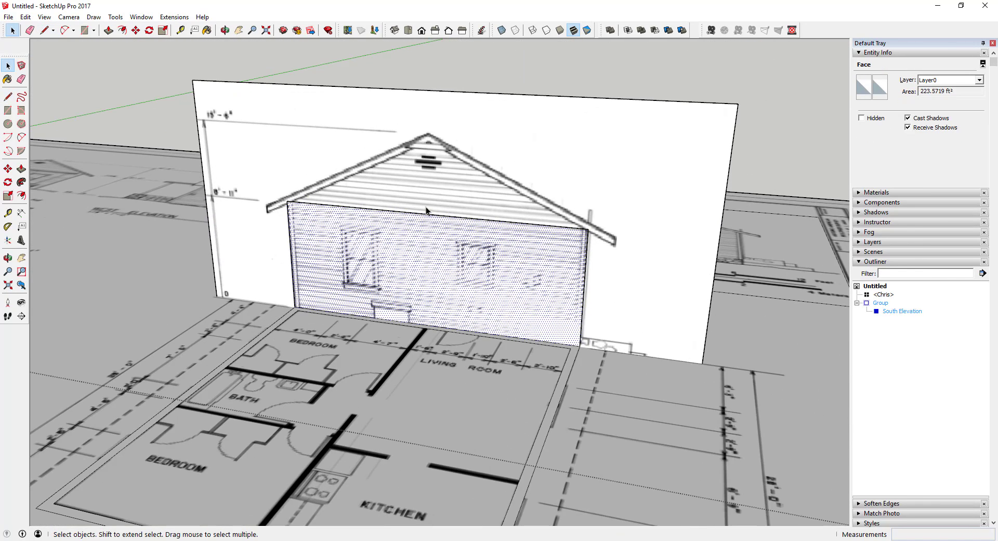
- Trace the gable's two roof slopes up to the ridge and delete the eave-height edge to merge gable and wall into one face
{"action": "key", "text": "l"}
{"action": "scroll", "coordinate": [407, 148], "scroll_direction": "up", "scroll_amount": 3}
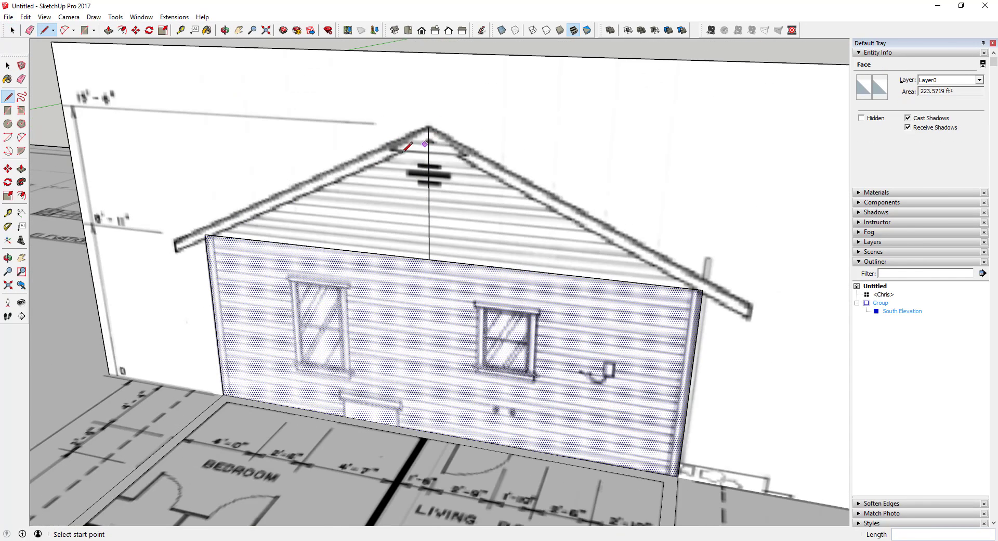
{"action": "left_click", "coordinate": [430, 138]}
{"action": "key", "text": "space"}
{"action": "left_click", "coordinate": [429, 257]}
{"action": "key", "text": "Delete"}
{"action": "scroll", "coordinate": [430, 257], "scroll_direction": "down", "scroll_amount": 5}
{"action": "middle_click_drag", "start_coordinate": [430, 257], "coordinate": [416, 249]}
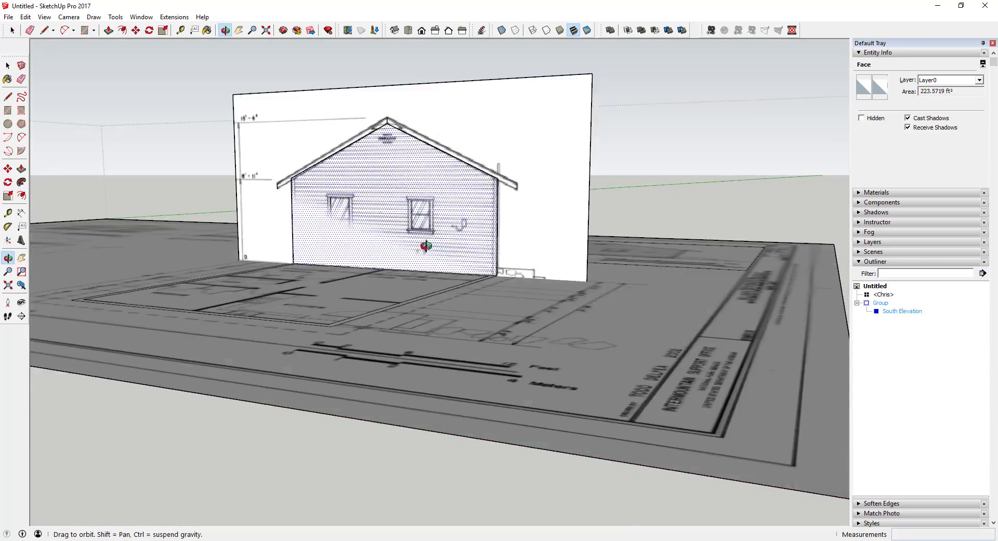
- Try to extrude the south gable face across the floor plan with Push/Pull
{"action": "left_click", "coordinate": [513, 262]}
{"action": "scroll", "coordinate": [454, 277], "scroll_direction": "up", "scroll_amount": 2}
{"action": "key", "text": "p"}
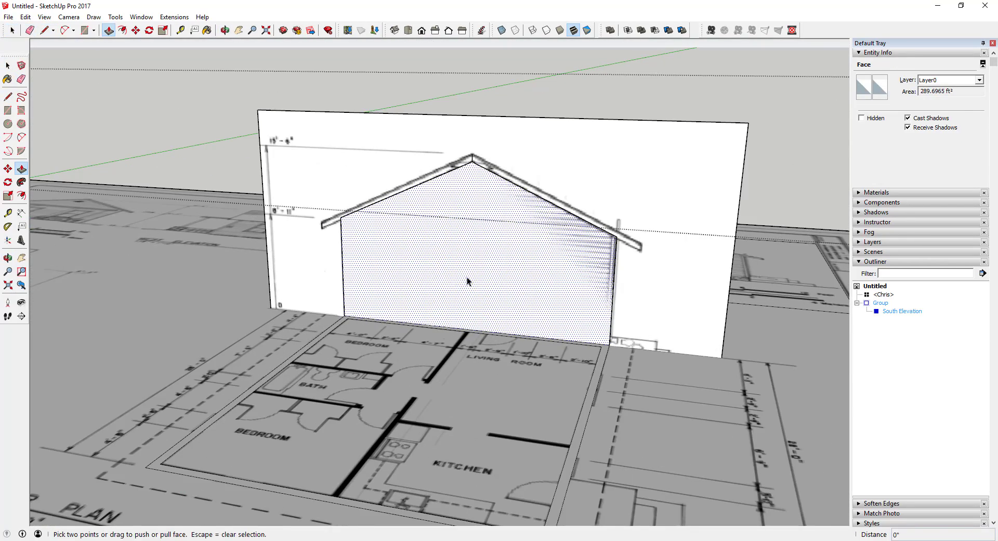
{"action": "left_click", "coordinate": [491, 272]}
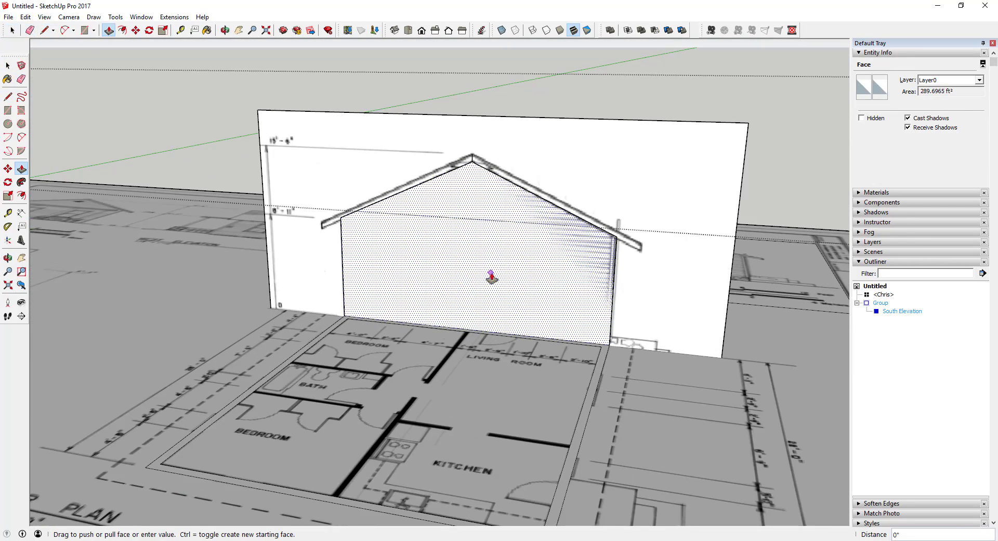
{"action": "left_click", "coordinate": [528, 370]}
{"action": "key", "text": "space"}
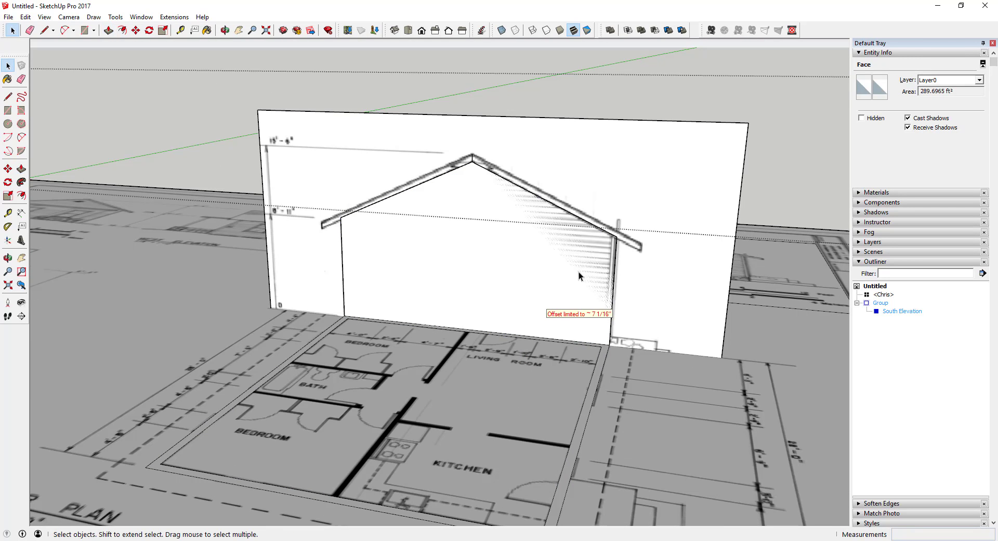
- Group the traced exterior wall outline on the floor plan together with its connected edges
{"action": "double_click", "coordinate": [601, 363]}
{"action": "scroll", "coordinate": [603, 370], "scroll_direction": "up", "scroll_amount": 1}
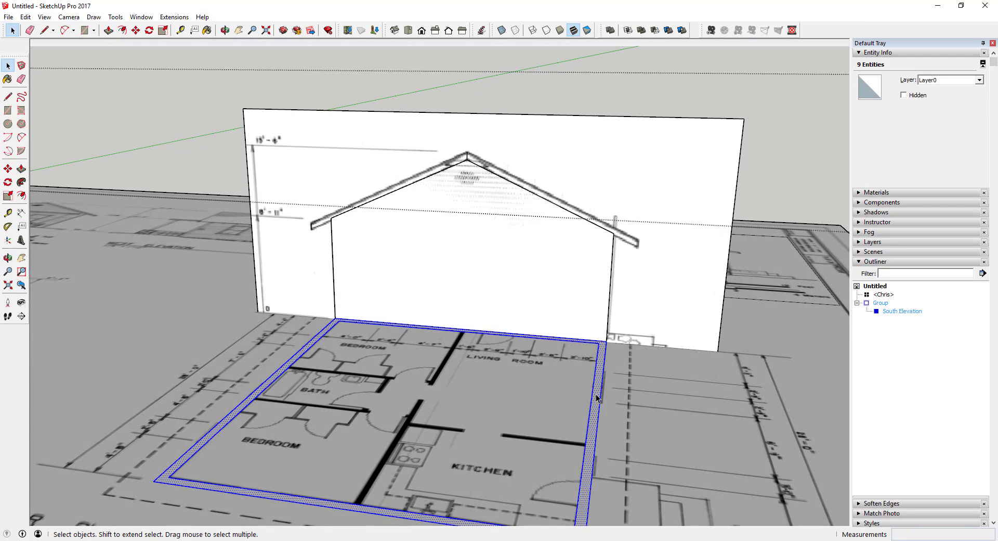
{"action": "scroll", "coordinate": [596, 395], "scroll_direction": "up", "scroll_amount": 2}
{"action": "right_click", "coordinate": [597, 396]}
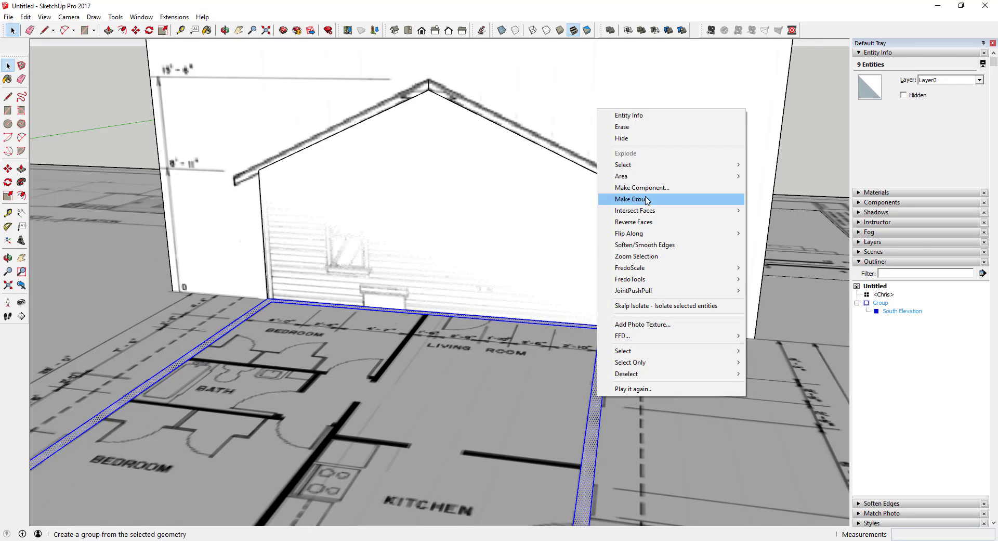
{"action": "left_click", "coordinate": [629, 200]}
{"action": "left_click", "coordinate": [565, 251]}
{"action": "key", "text": "p"}
{"action": "left_click_drag", "start_coordinate": [563, 257], "coordinate": [608, 262]}
{"action": "key", "text": "Escape"}
{"action": "key", "text": "space"}
{"action": "scroll", "coordinate": [629, 230], "scroll_direction": "down", "scroll_amount": 5}
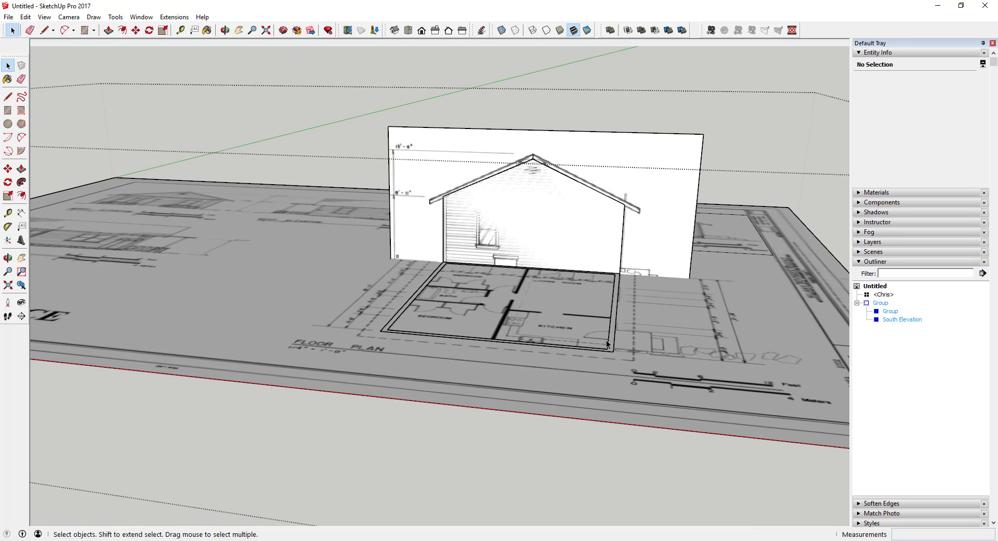
{"action": "left_click", "coordinate": [610, 339]}
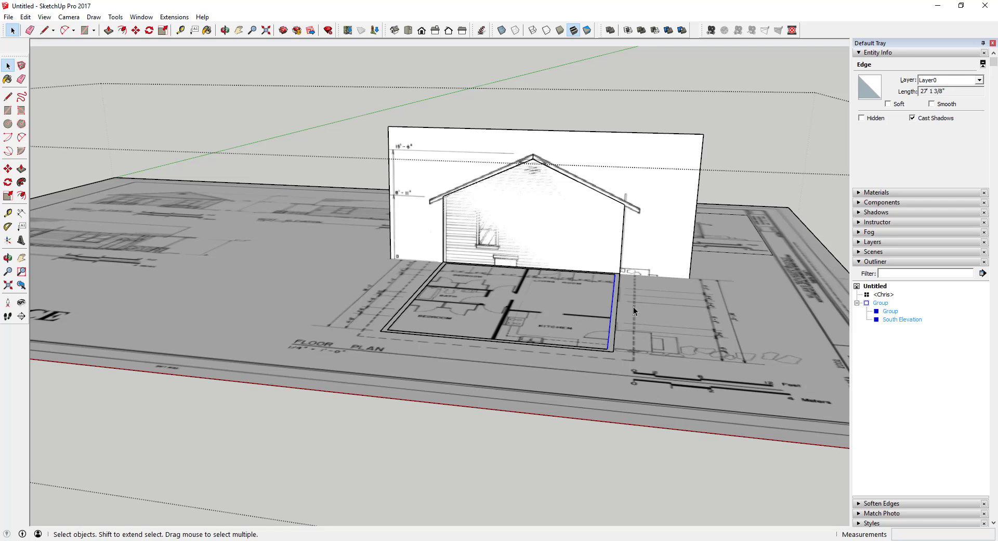
- Extrude the south gable face over the floor plan to the outer edge of the opposite exterior wall
{"action": "left_click", "coordinate": [605, 232]}
{"action": "key", "text": "p"}
{"action": "left_click_drag", "start_coordinate": [602, 230], "coordinate": [612, 354]}
{"action": "middle_click_drag", "start_coordinate": [612, 353], "coordinate": [495, 275]}
{"action": "key", "text": "space"}
- Examine the extruded house volume from several sides against the floor plan and the South Elevation drawing
{"action": "scroll", "coordinate": [597, 262], "scroll_direction": "down", "scroll_amount": 5}
{"action": "scroll", "coordinate": [505, 273], "scroll_direction": "up", "scroll_amount": 8}
{"action": "scroll", "coordinate": [503, 350], "scroll_direction": "up", "scroll_amount": 2}
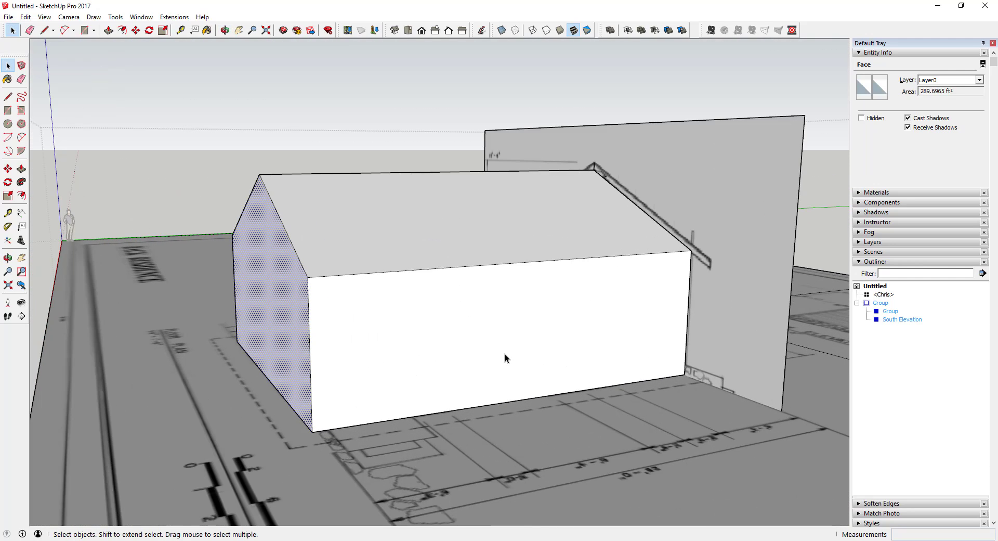
{"action": "scroll", "coordinate": [378, 272], "scroll_direction": "down", "scroll_amount": 3}
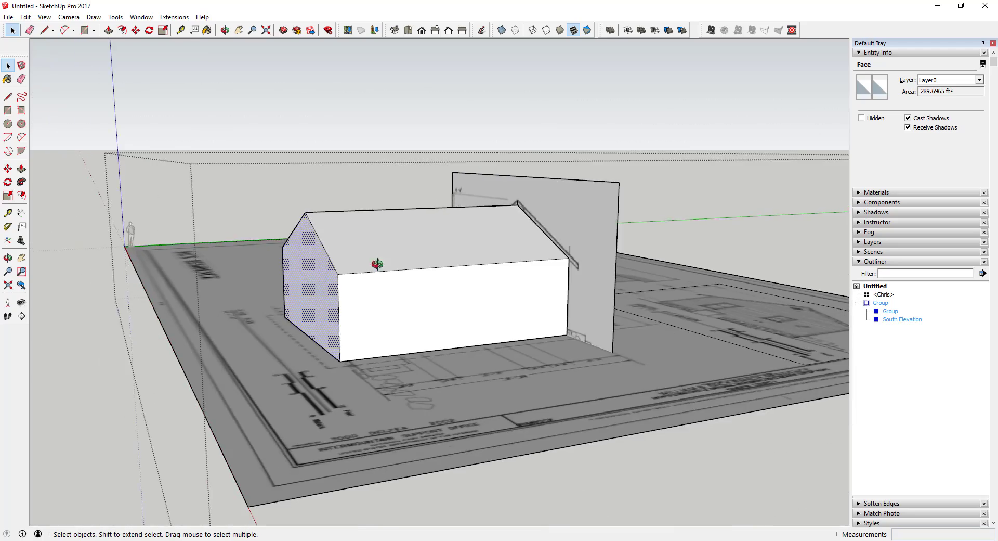
{"action": "middle_click_drag", "start_coordinate": [379, 267], "coordinate": [396, 272]}
{"action": "scroll", "coordinate": [251, 196], "scroll_direction": "up", "scroll_amount": 4}
{"action": "scroll", "coordinate": [252, 199], "scroll_direction": "down", "scroll_amount": 3}
{"action": "scroll", "coordinate": [310, 210], "scroll_direction": "up", "scroll_amount": 3}
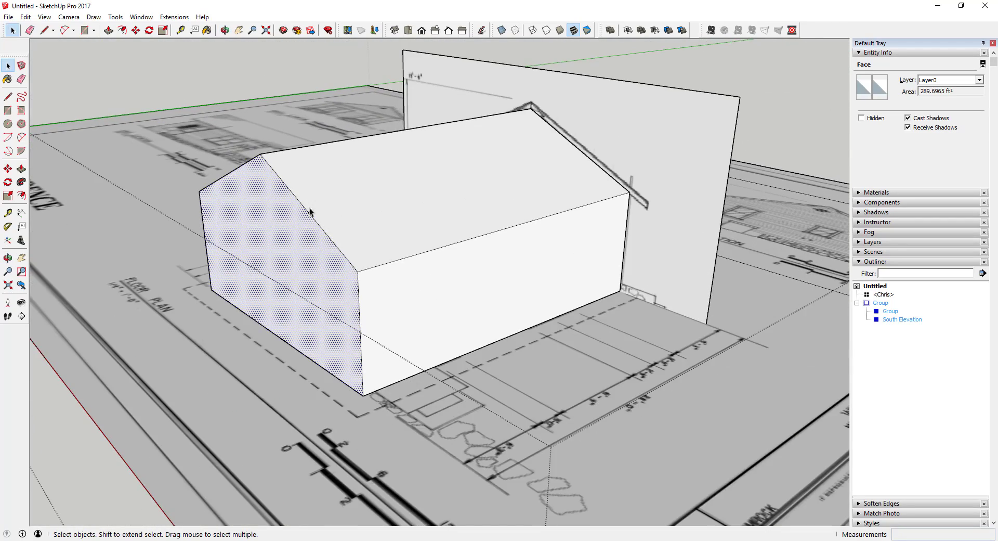
{"action": "middle_click_drag", "start_coordinate": [772, 326], "coordinate": [553, 290]}
{"action": "scroll", "coordinate": [441, 263], "scroll_direction": "down", "scroll_amount": 4}
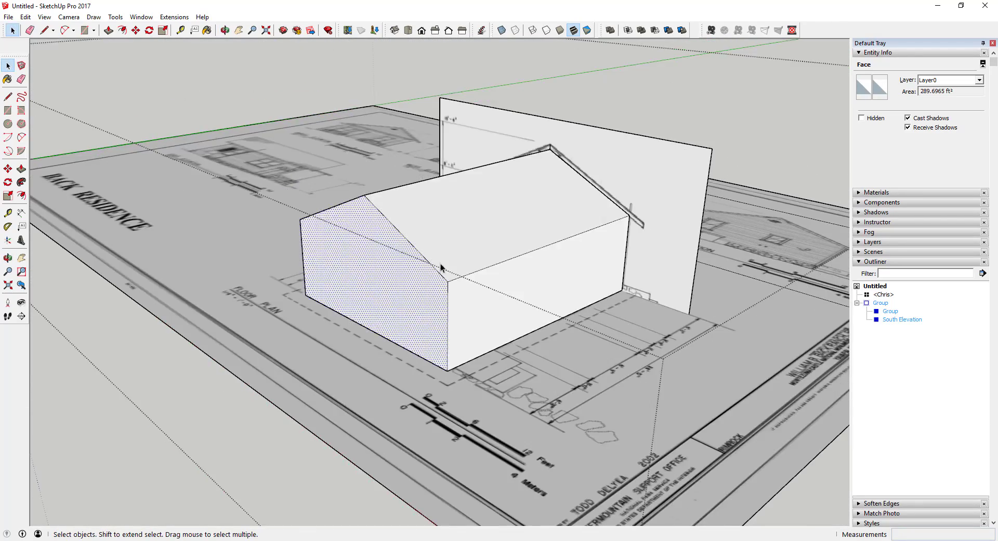
{"action": "scroll", "coordinate": [628, 257], "scroll_direction": "down", "scroll_amount": 3}
- Move the South Elevation group about 11 feet away from the gable wall along the green axis
{"action": "middle_click_drag", "start_coordinate": [629, 257], "coordinate": [316, 189]}
{"action": "scroll", "coordinate": [344, 198], "scroll_direction": "up", "scroll_amount": 5}
{"action": "left_click", "coordinate": [344, 193]}
{"action": "key", "text": "m"}
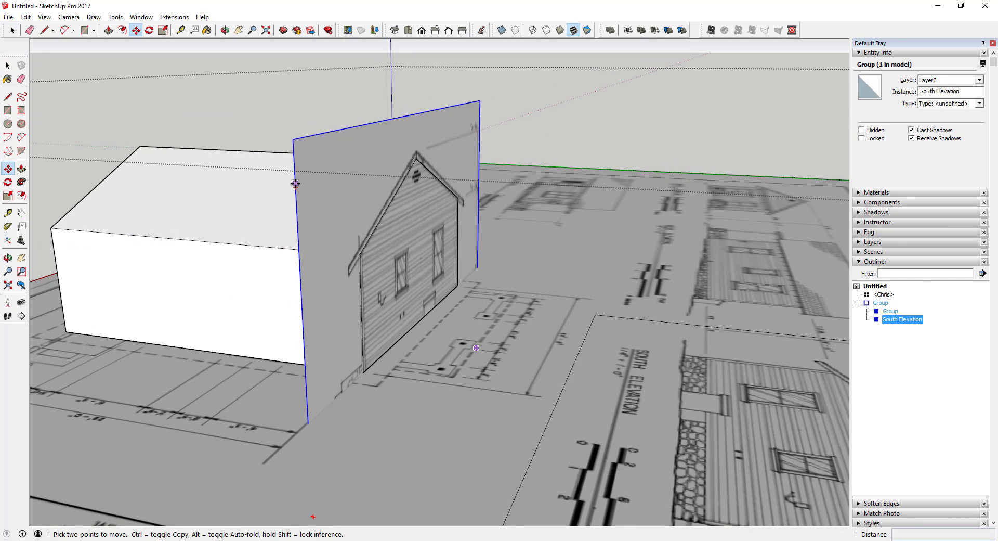
{"action": "left_click", "coordinate": [292, 136]}
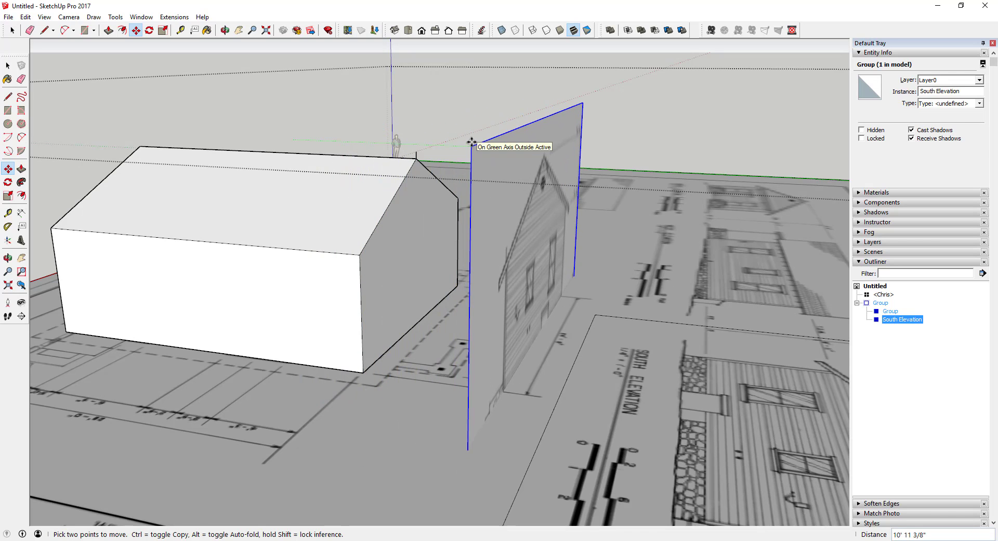
{"action": "left_click", "coordinate": [468, 148]}
{"action": "mouse_move", "coordinate": [525, 189]}
{"action": "middle_mouse_down"}
{"action": "mouse_move", "coordinate": [512, 223]}
{"action": "mouse_move", "coordinate": [508, 183]}
{"action": "middle_mouse_up"}
{"action": "key", "text": "space"}
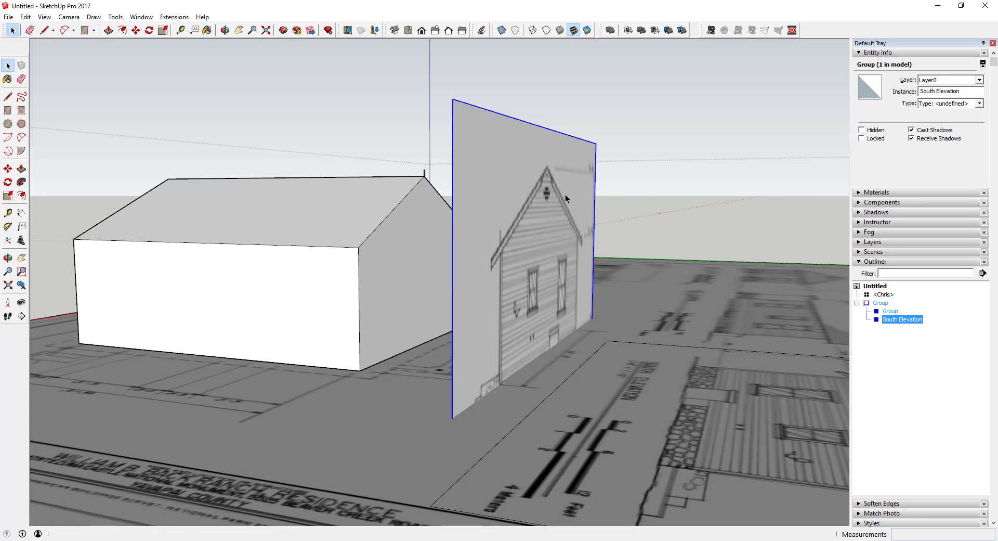
- Sample the Plan material from the South Elevation drawing and paint it onto the house volume's south gable wall
{"action": "left_click", "coordinate": [876, 193]}
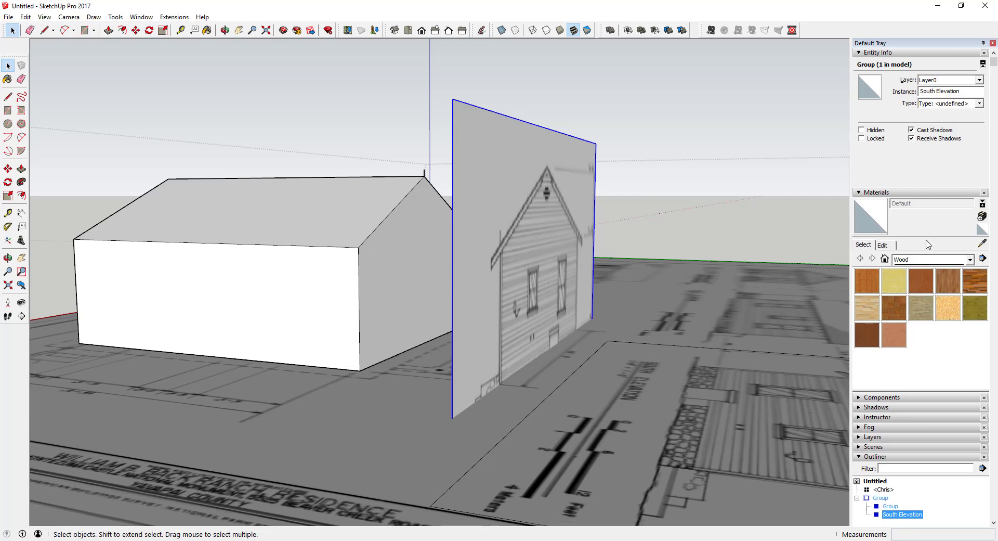
{"action": "left_click", "coordinate": [553, 258], "text": "alt"}
{"action": "left_click", "coordinate": [420, 268]}
{"action": "key", "text": "o"}
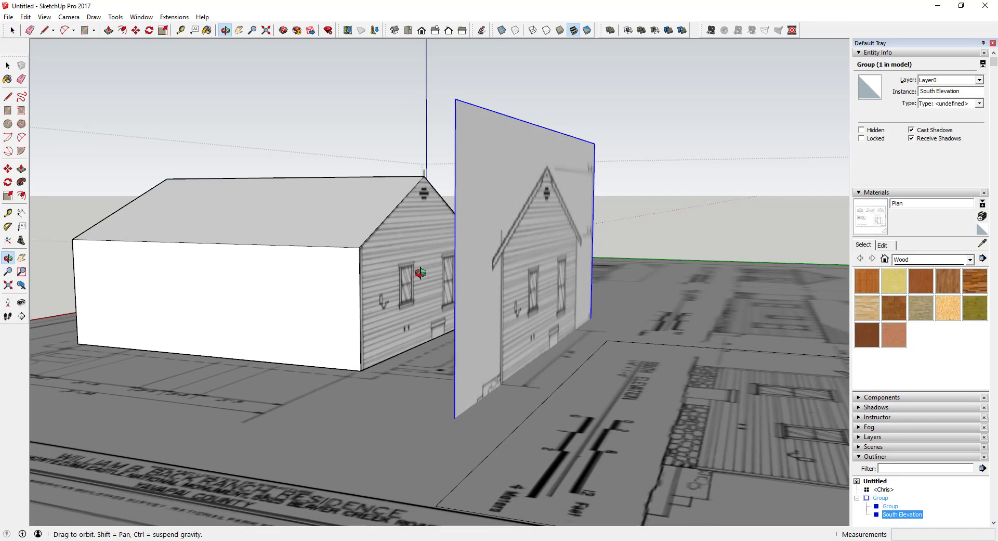
{"action": "mouse_move", "coordinate": [420, 268]}
{"action": "left_mouse_down"}
{"action": "mouse_move", "coordinate": [475, 275]}
{"action": "mouse_move", "coordinate": [338, 271]}
{"action": "mouse_move", "coordinate": [531, 272]}
{"action": "left_mouse_up"}
{"action": "key", "text": "b"}
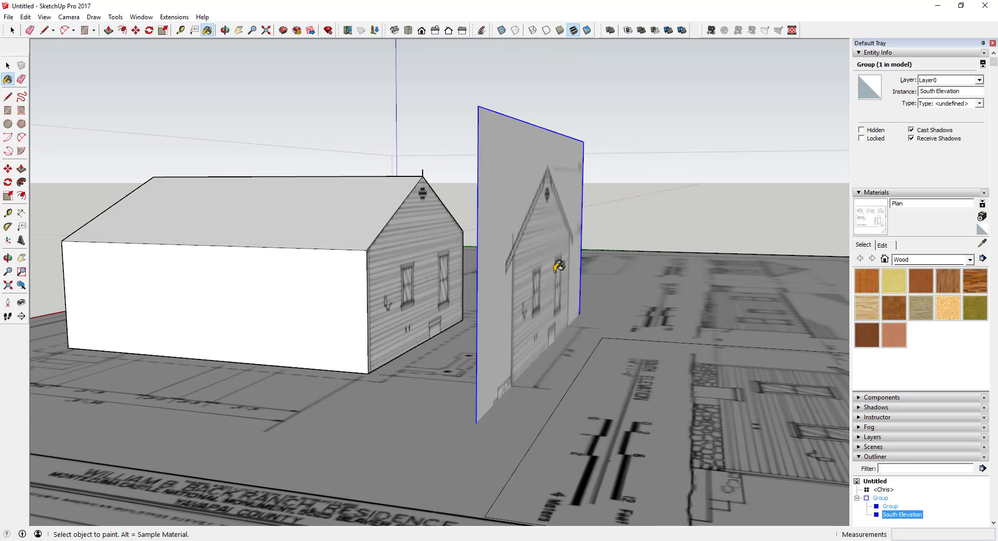
- Hide the South Elevation group
{"action": "key", "text": "o"}
{"action": "mouse_move", "coordinate": [446, 234]}
{"action": "left_mouse_down"}
{"action": "mouse_move", "coordinate": [423, 256]}
{"action": "mouse_move", "coordinate": [272, 267]}
{"action": "mouse_move", "coordinate": [341, 279]}
{"action": "mouse_move", "coordinate": [503, 213]}
{"action": "left_mouse_up"}
{"action": "key", "text": "space"}
{"action": "right_click", "coordinate": [495, 216]}
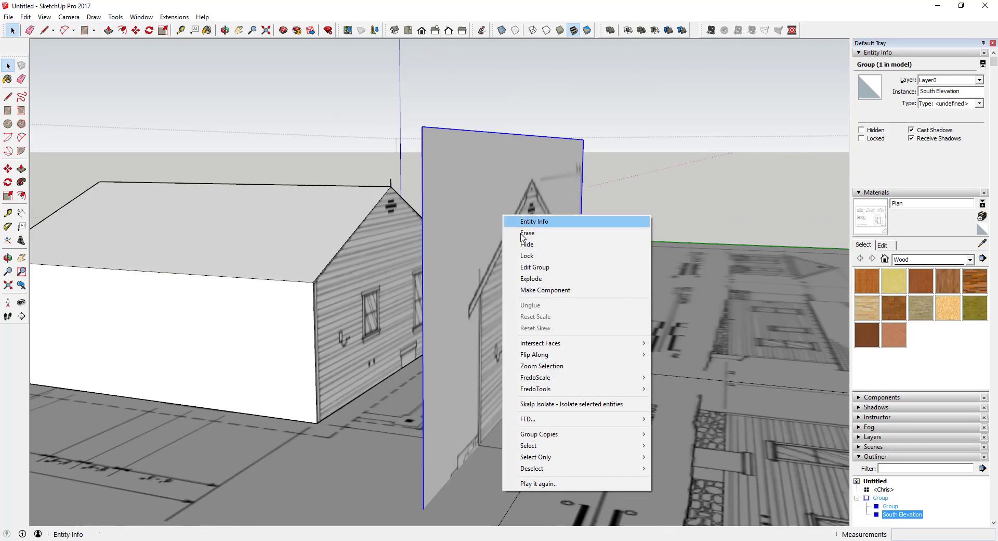
{"action": "left_click", "coordinate": [520, 243]}
- Examine how the South Elevation drawing sits on the painted gable wall, overall and up close
{"action": "key", "text": "o"}
{"action": "left_click_drag", "start_coordinate": [541, 280], "coordinate": [457, 291]}
{"action": "key", "text": "space"}
{"action": "scroll", "coordinate": [397, 298], "scroll_direction": "down", "scroll_amount": 5}
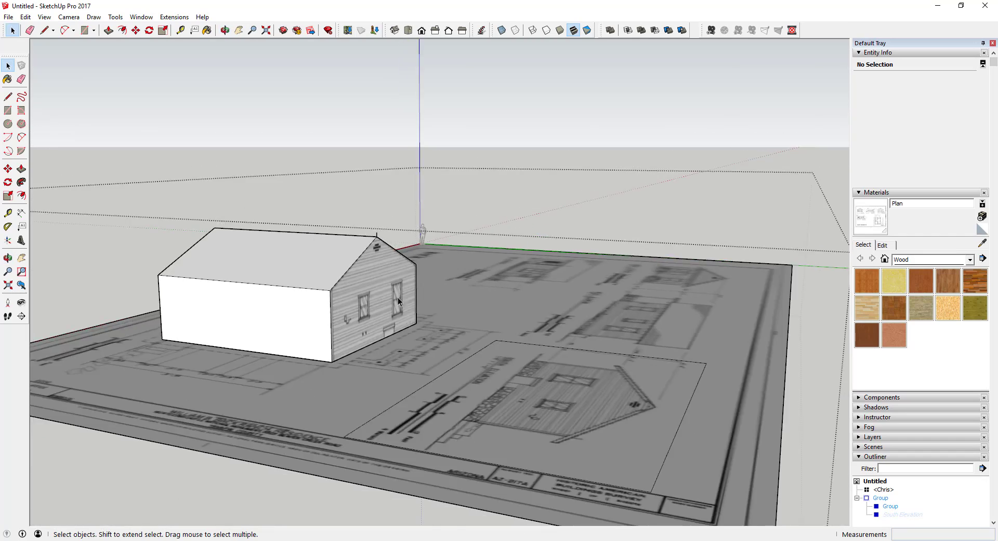
{"action": "scroll", "coordinate": [344, 304], "scroll_direction": "up", "scroll_amount": 6}
{"action": "middle_click_drag", "start_coordinate": [367, 291], "coordinate": [367, 292]}
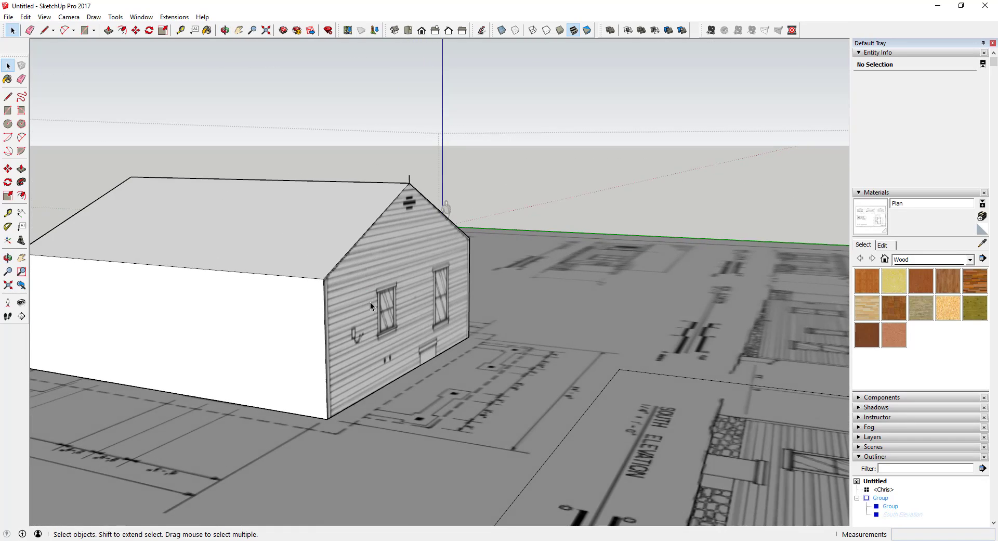
{"action": "scroll", "coordinate": [370, 302], "scroll_direction": "down", "scroll_amount": 2}
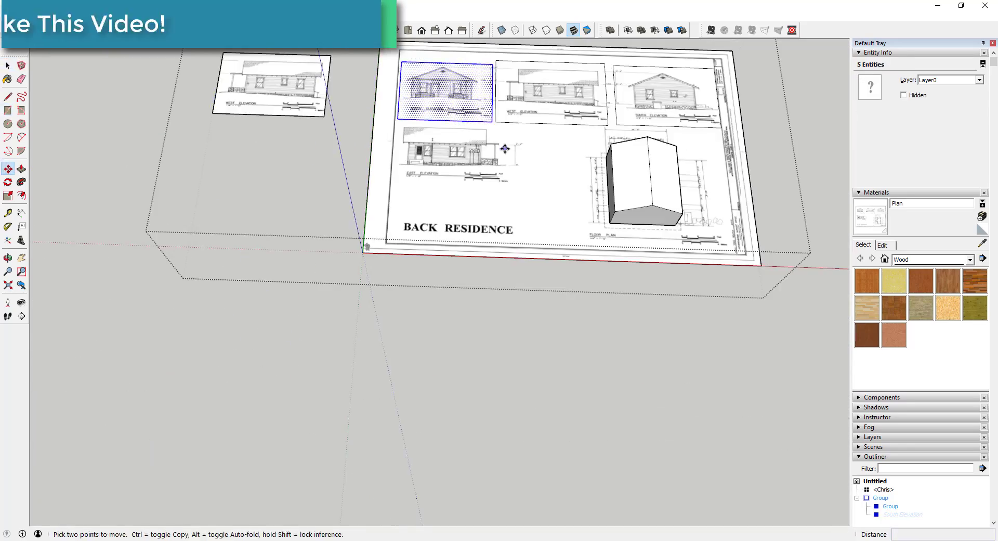
- Copy the North and East elevation drawings beside the sheet as groups and name them "North Elevation" and "East Elevation"
{"action": "left_click", "coordinate": [390, 102]}
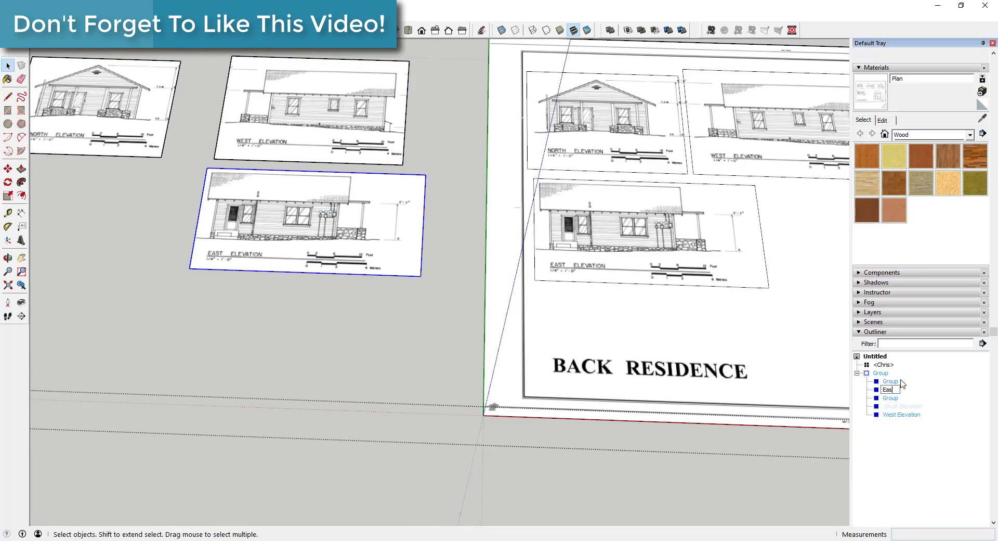
{"action": "left_click", "coordinate": [897, 397]}
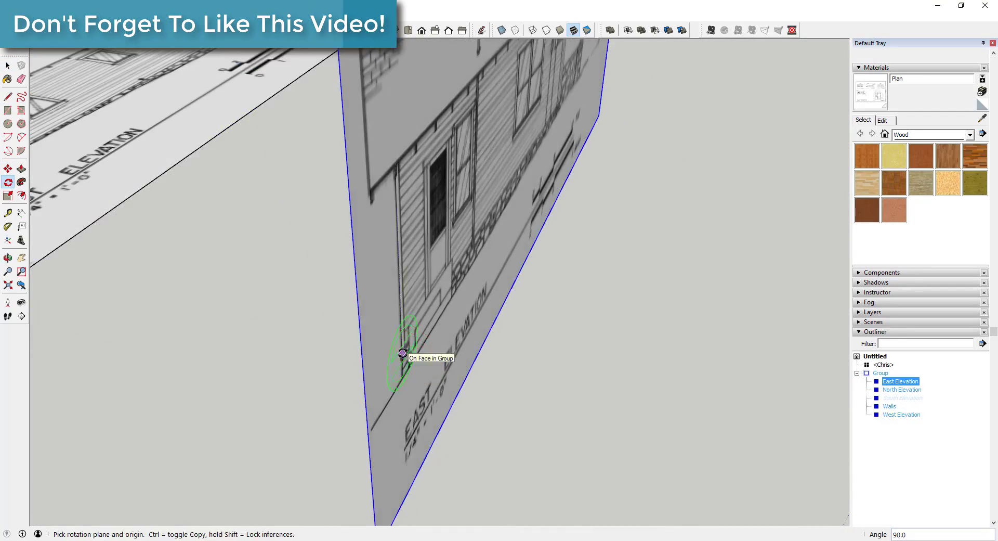
{"action": "middle_click_drag", "start_coordinate": [404, 349], "coordinate": [507, 242]}
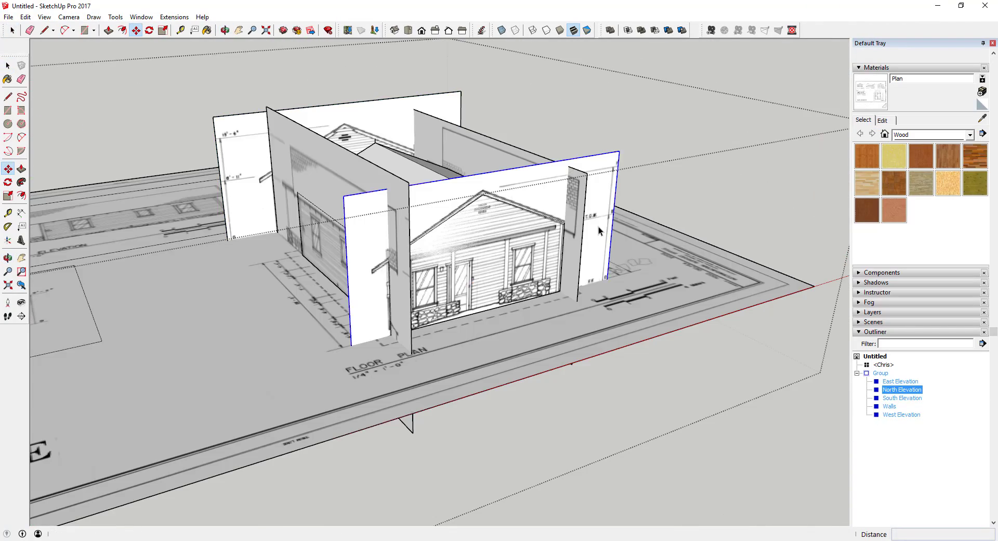
- Move the North Elevation group about 8 feet outward from the house's north wall
{"action": "key", "text": "m"}
{"action": "left_click", "coordinate": [598, 227]}
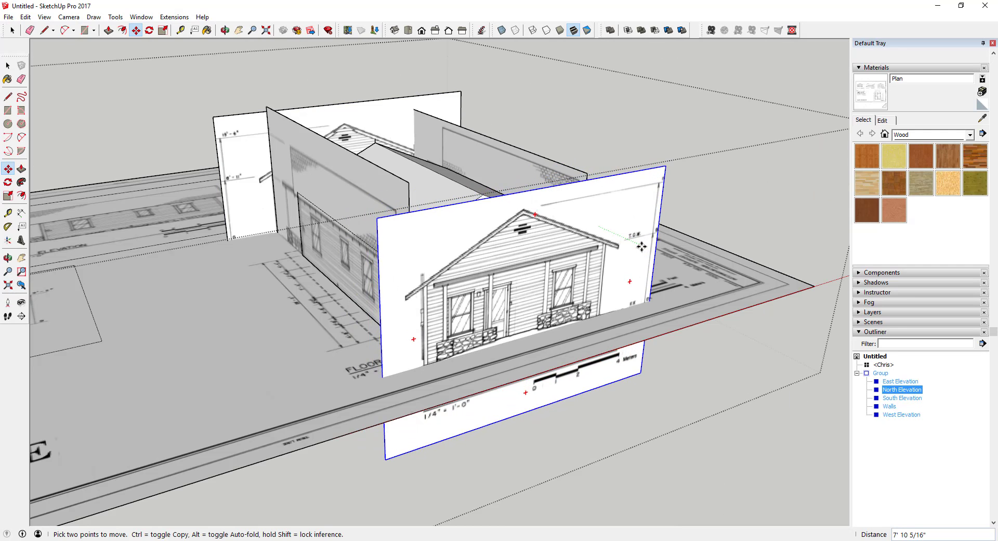
{"action": "left_click", "coordinate": [504, 231]}
{"action": "key", "text": "space"}
- Move the West Elevation group outward from the house's west wall, leaving a gap beside the volume
{"action": "left_click", "coordinate": [367, 195]}
{"action": "key", "text": "m"}
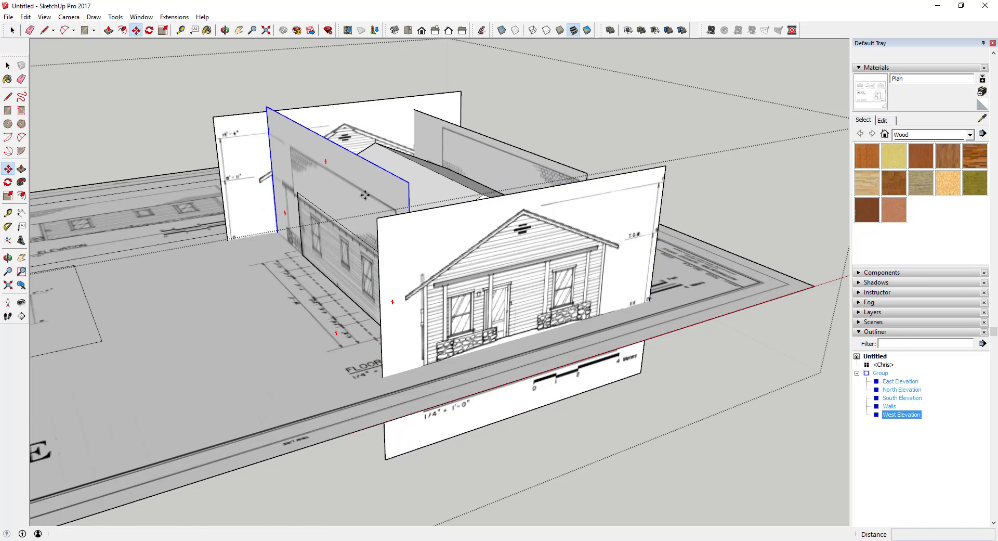
{"action": "left_click", "coordinate": [367, 195]}
{"action": "middle_click_drag", "start_coordinate": [520, 229], "coordinate": [207, 193]}
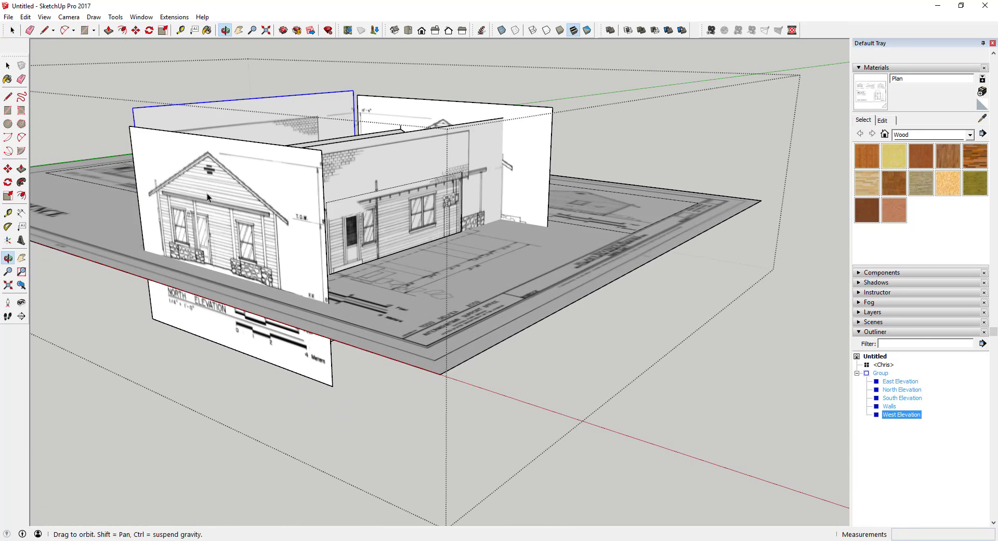
{"action": "key", "text": "space"}
- Move the East Elevation group outward from the house's east wall so that it stands clear of the volume
{"action": "key", "text": "m"}
{"action": "left_click", "coordinate": [391, 159]}
{"action": "left_click", "coordinate": [383, 154]}
{"action": "key", "text": "space"}
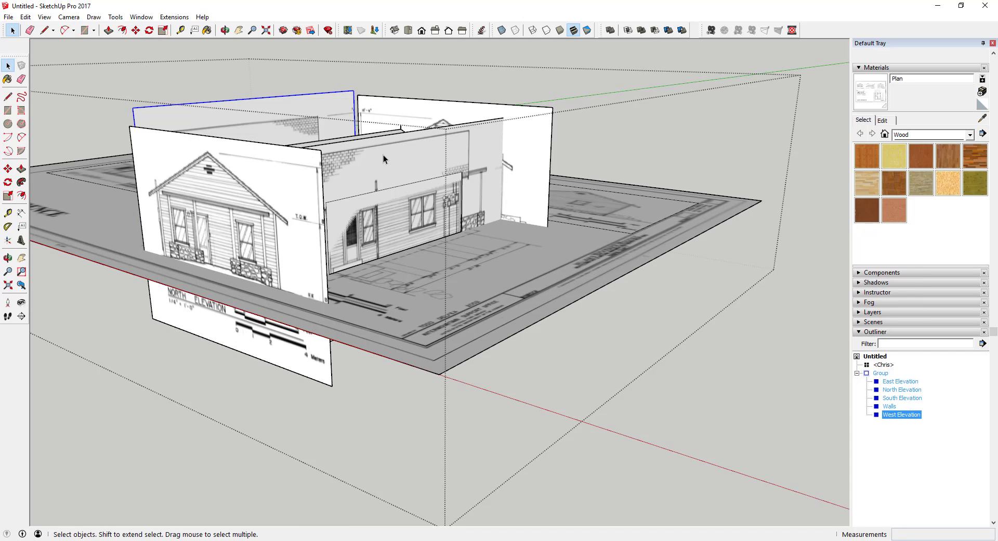
{"action": "left_click", "coordinate": [383, 154]}
{"action": "key", "text": "m"}
{"action": "left_click", "coordinate": [391, 163]}
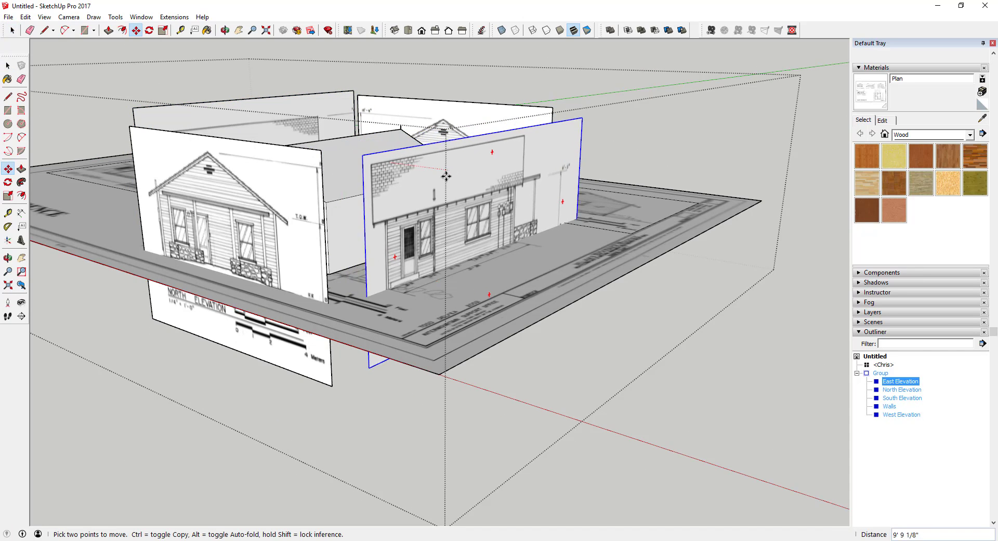
{"action": "left_click", "coordinate": [460, 173]}
{"action": "key", "text": "space"}
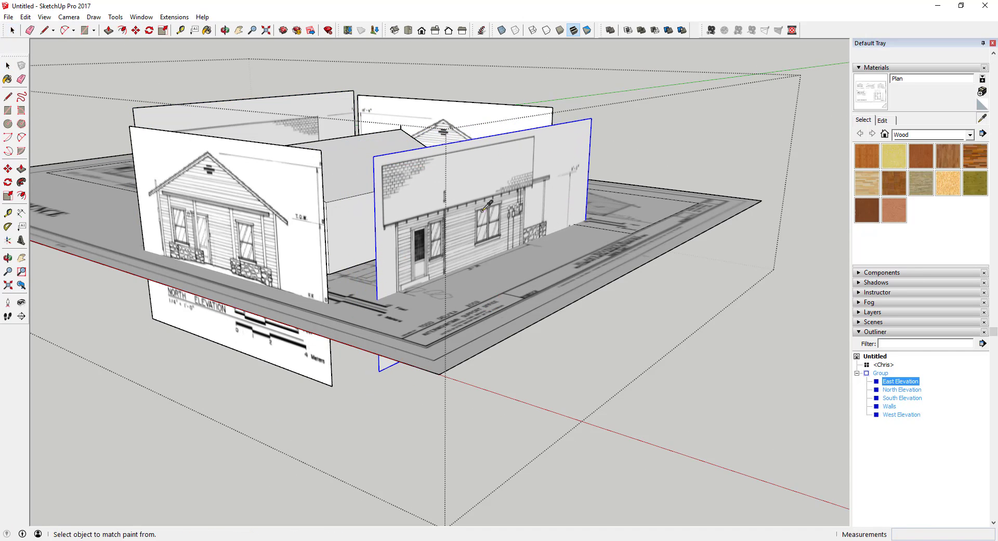
{"action": "scroll", "coordinate": [356, 224], "scroll_direction": "down", "scroll_amount": 3}
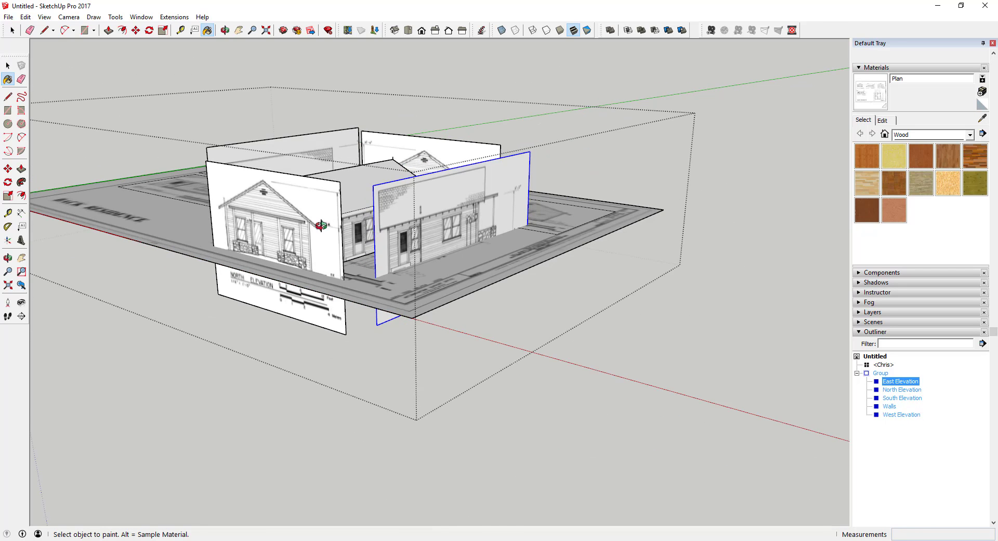
{"action": "scroll", "coordinate": [356, 224], "scroll_direction": "up", "scroll_amount": 5}
{"action": "key", "text": "space"}
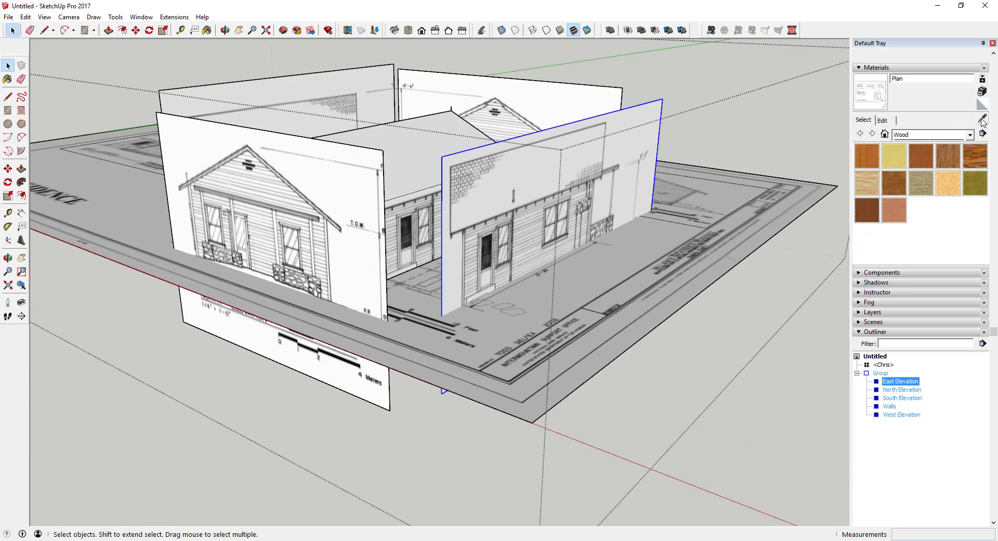
{"action": "mouse_move", "coordinate": [400, 262]}
{"action": "middle_mouse_down"}
{"action": "mouse_move", "coordinate": [469, 257]}
{"action": "mouse_move", "coordinate": [753, 298]}
{"action": "middle_mouse_up"}
{"action": "scroll", "coordinate": [447, 260], "scroll_direction": "down", "scroll_amount": 3}
{"action": "key", "text": "b"}
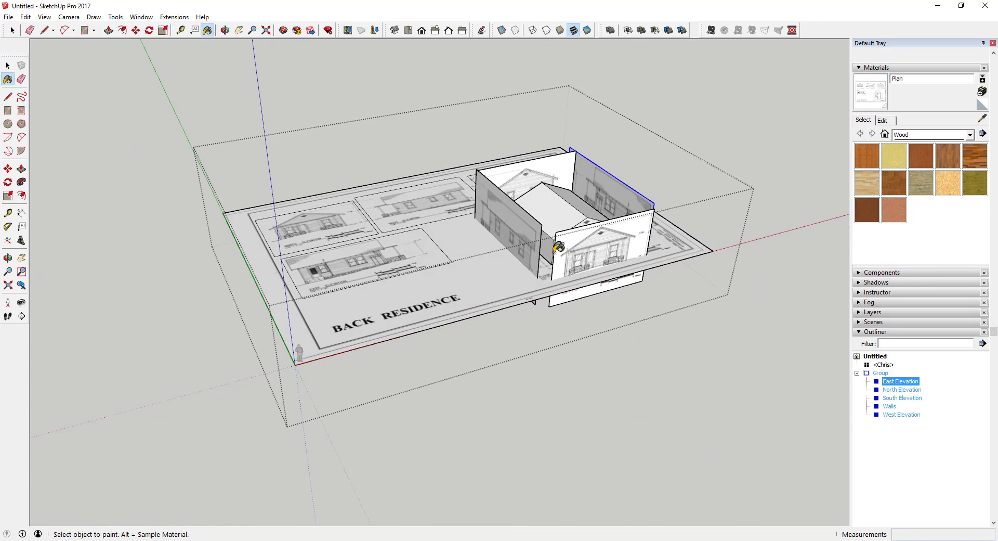
{"action": "scroll", "coordinate": [753, 298], "scroll_direction": "up", "scroll_amount": 3}
{"action": "left_click", "coordinate": [983, 121]}
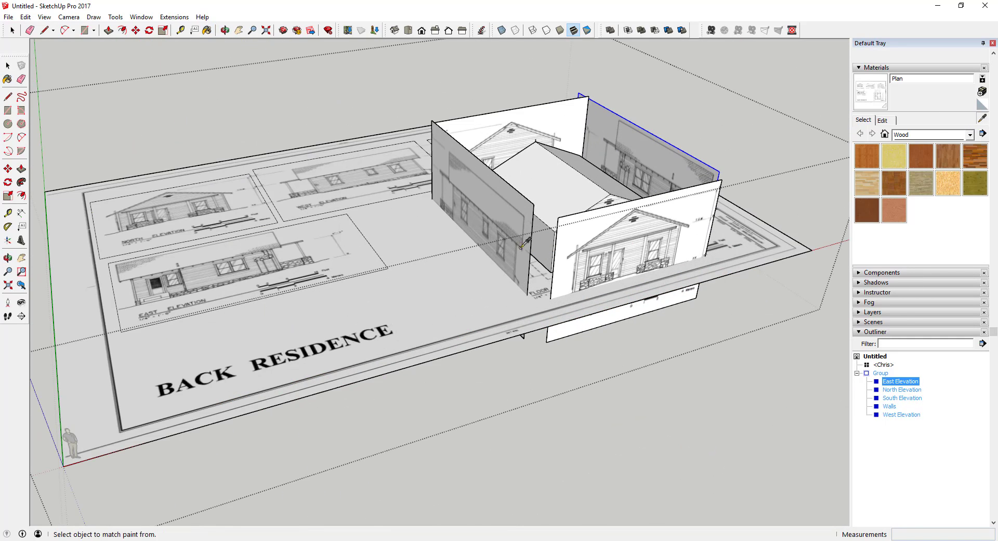
{"action": "scroll", "coordinate": [547, 238], "scroll_direction": "down", "scroll_amount": 3}
{"action": "scroll", "coordinate": [657, 282], "scroll_direction": "up", "scroll_amount": 2}
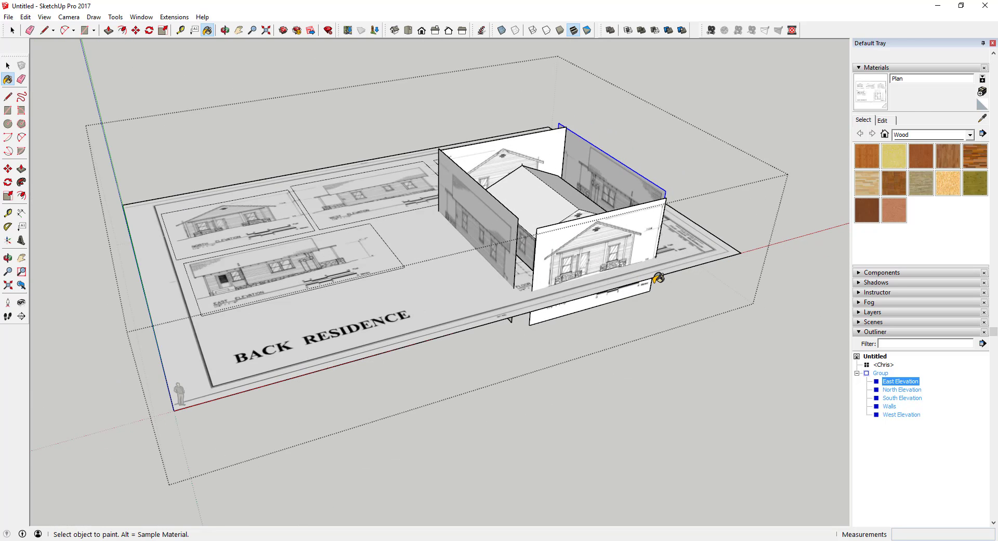
- Gather the East, North, South and West Elevation groups into one group
{"action": "key", "text": "space"}
{"action": "middle_click_drag", "start_coordinate": [657, 283], "coordinate": [672, 281]}
{"action": "scroll", "coordinate": [594, 241], "scroll_direction": "up", "scroll_amount": 2}
{"action": "left_click", "coordinate": [597, 238], "text": "ctrl"}
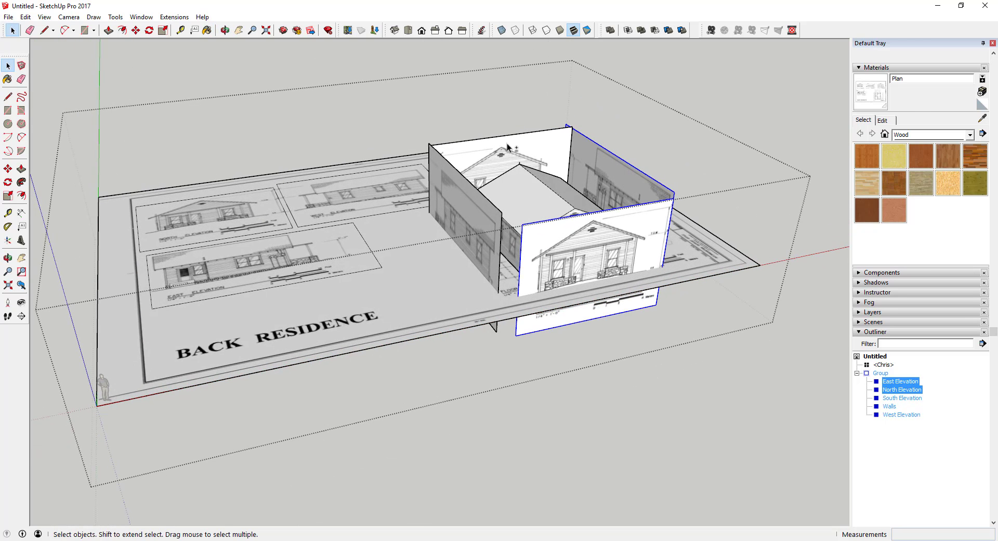
{"action": "right_click", "coordinate": [895, 385]}
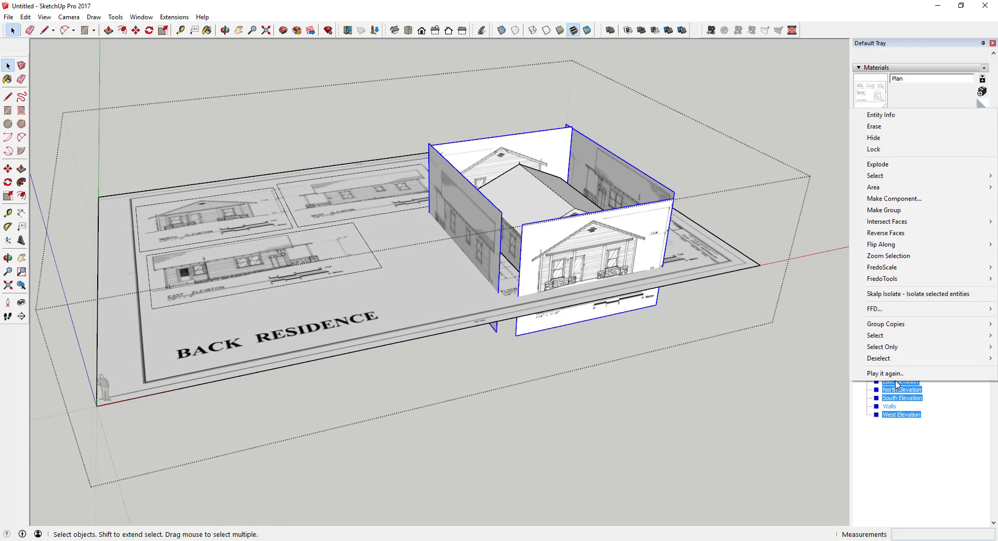
{"action": "left_click", "coordinate": [891, 210]}
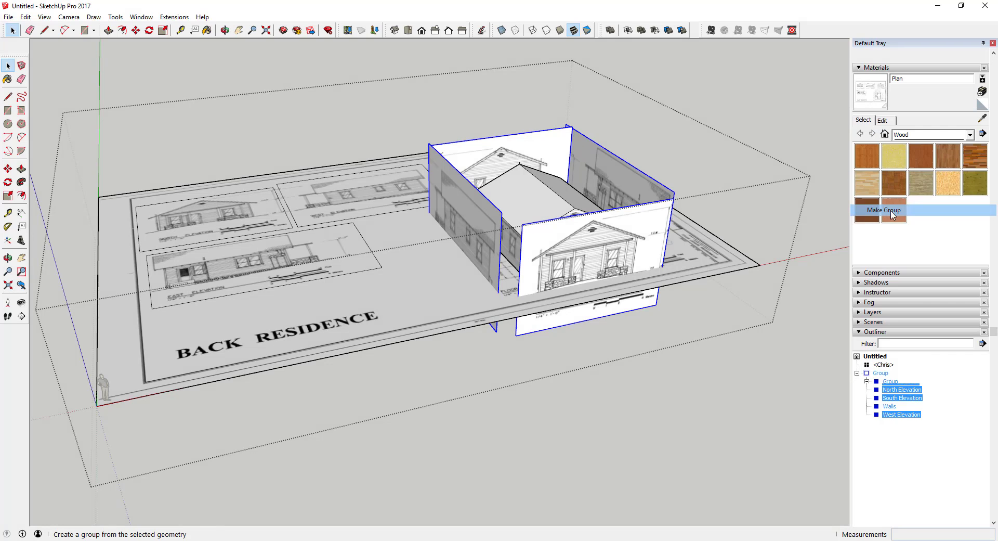
- Name the new group "Reference Images" and hide it
{"action": "right_click", "coordinate": [890, 383]}
{"action": "left_click", "coordinate": [890, 375]}
{"action": "type", "text": "Reference Images"}
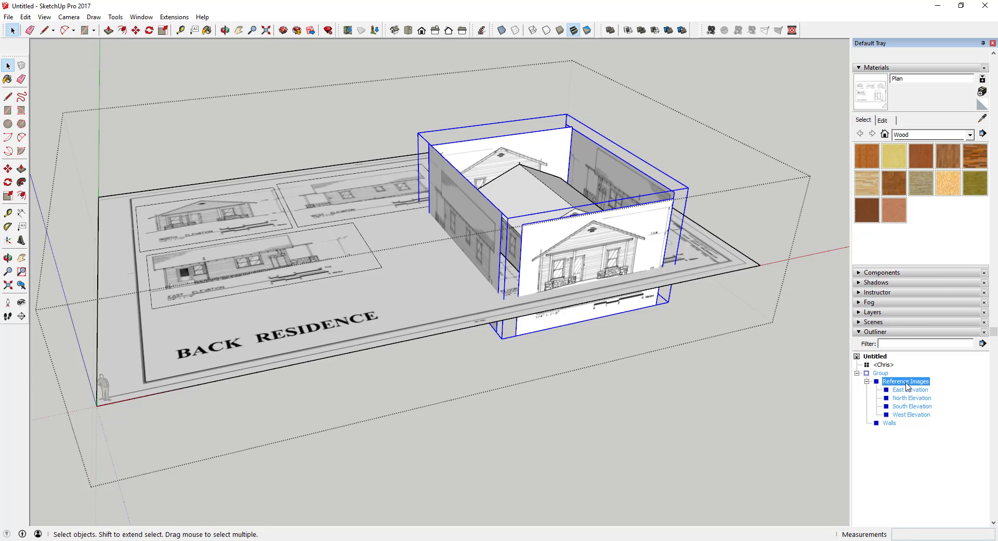
{"action": "right_click", "coordinate": [907, 385]}
{"action": "left_click", "coordinate": [876, 120]}
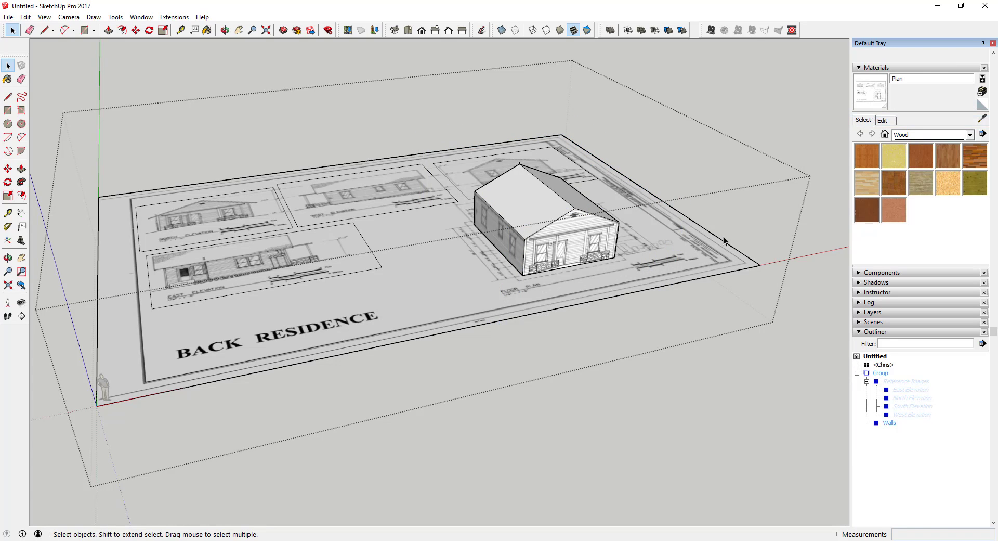
- Try to offset the north gable wall's outline outward by about 10 3/4"
{"action": "scroll", "coordinate": [487, 229], "scroll_direction": "up", "scroll_amount": 5}
{"action": "middle_click_drag", "start_coordinate": [488, 229], "coordinate": [455, 160]}
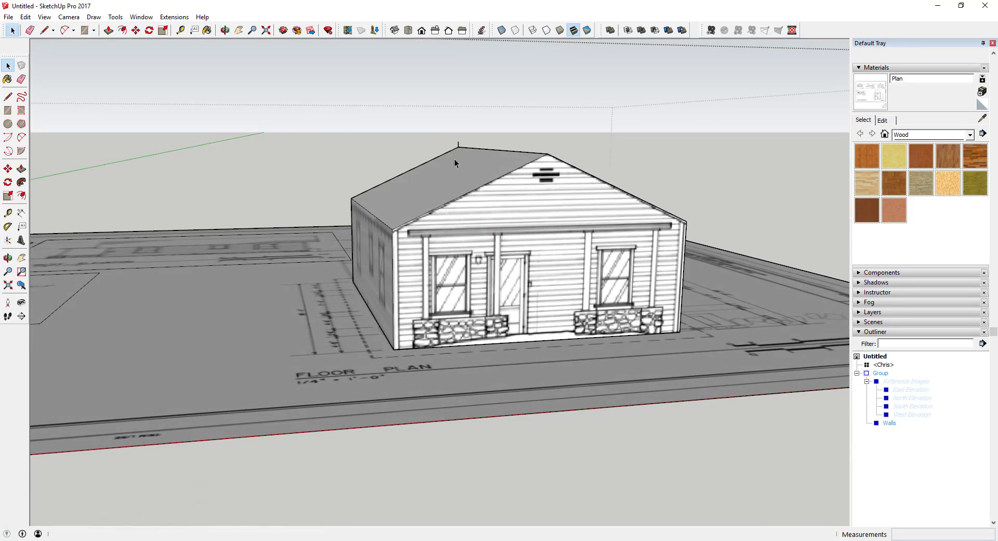
{"action": "left_click", "coordinate": [541, 176]}
{"action": "scroll", "coordinate": [527, 199], "scroll_direction": "up", "scroll_amount": 2}
{"action": "scroll", "coordinate": [519, 193], "scroll_direction": "up", "scroll_amount": 2}
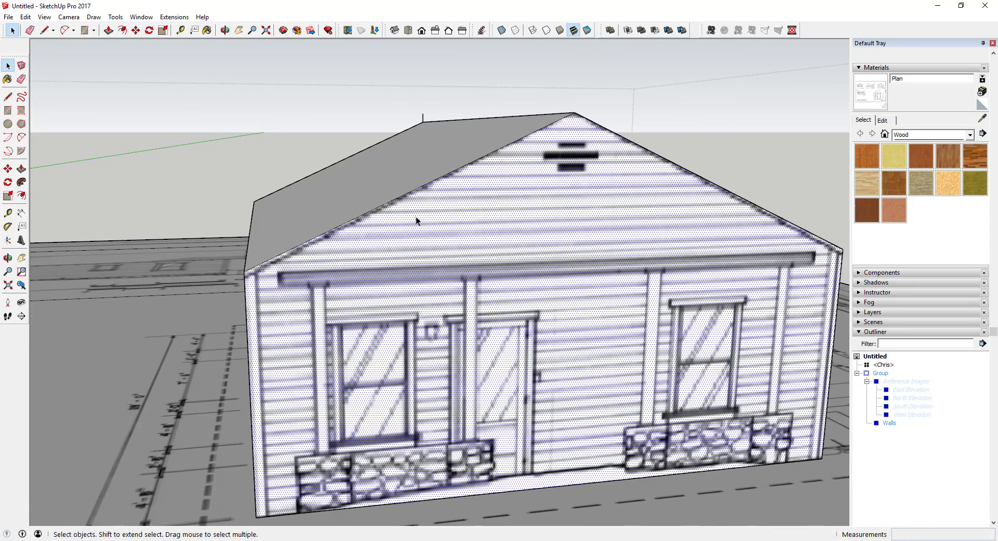
{"action": "key", "text": "f"}
{"action": "left_click", "coordinate": [491, 146]}
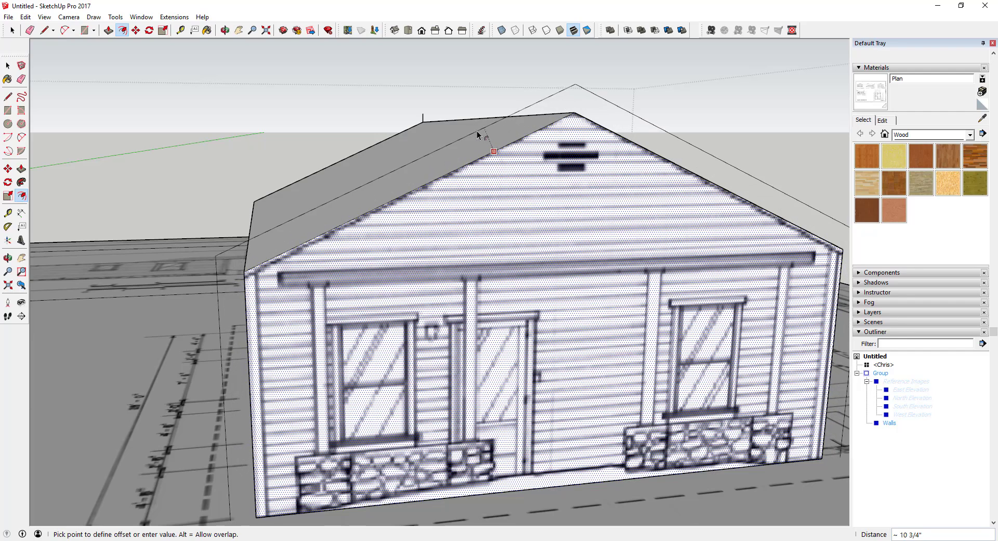
{"action": "left_click", "coordinate": [477, 134]}
{"action": "scroll", "coordinate": [490, 233], "scroll_direction": "down", "scroll_amount": 5}
{"action": "key", "text": "ctrl+z"}
{"action": "key", "text": "space"}
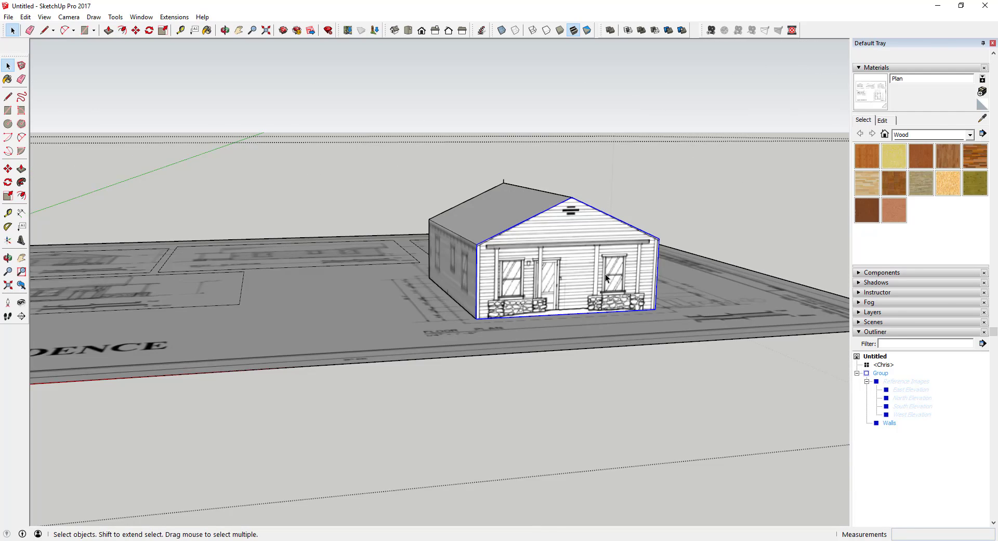
- Sample the north wall's drawing material and offset the gable wall's outline outward by about 10 5/16"
{"action": "scroll", "coordinate": [515, 245], "scroll_direction": "up", "scroll_amount": 2}
{"action": "left_click", "coordinate": [982, 118]}
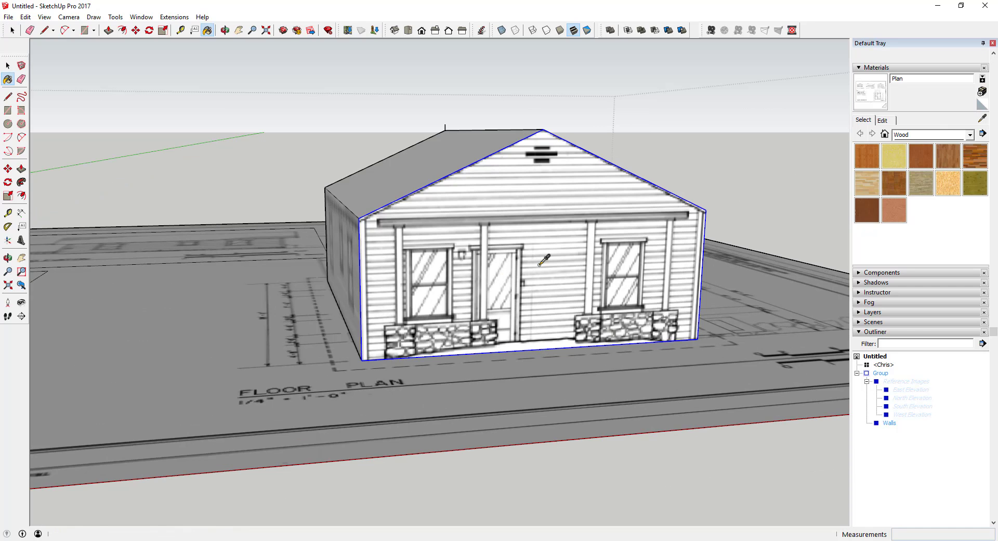
{"action": "key", "text": "space"}
{"action": "key", "text": "f"}
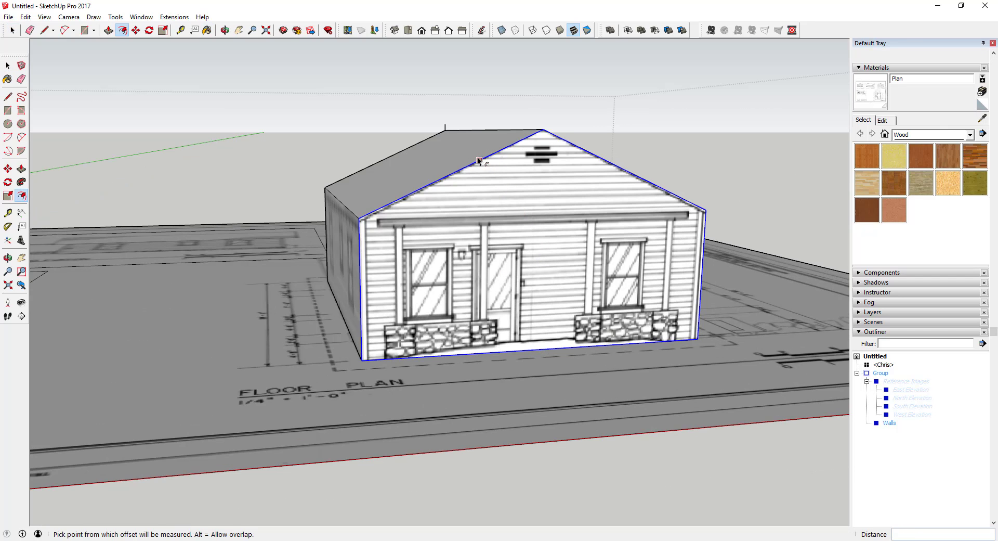
{"action": "left_click", "coordinate": [478, 157]}
{"action": "left_click", "coordinate": [473, 150]}
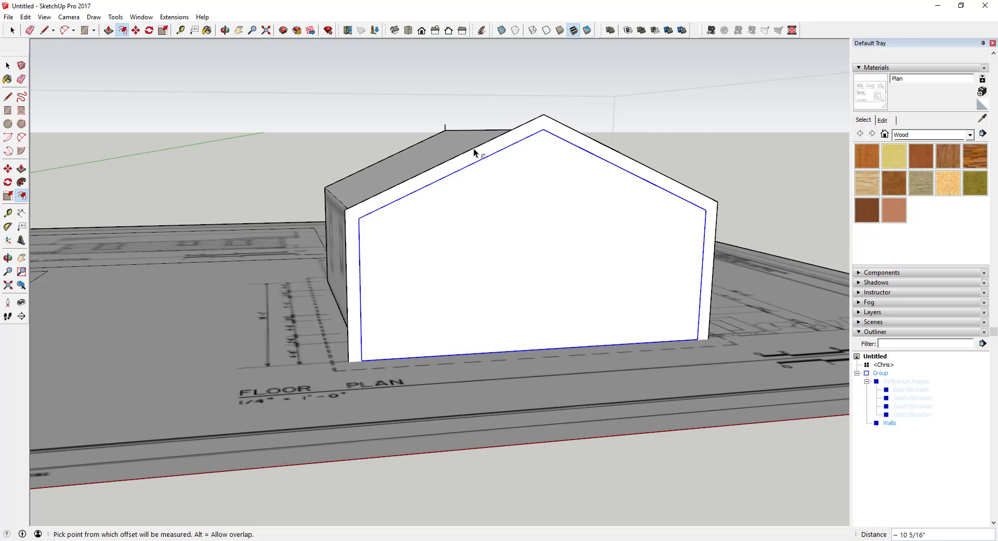
- Paint the north wall face and its new surrounding border with the Plan material
{"action": "key", "text": "space"}
{"action": "left_click", "coordinate": [873, 100]}
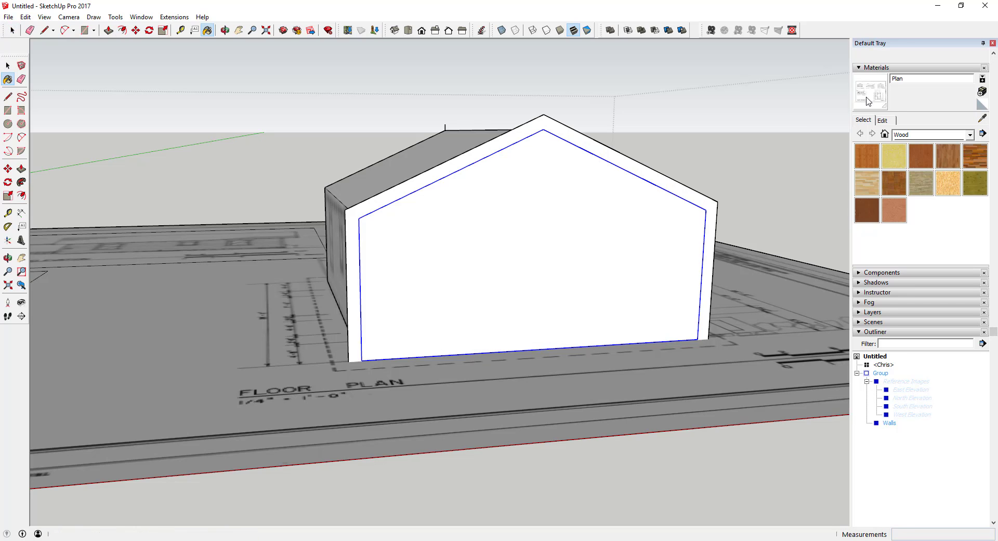
{"action": "left_click", "coordinate": [529, 201]}
{"action": "left_click", "coordinate": [505, 145]}
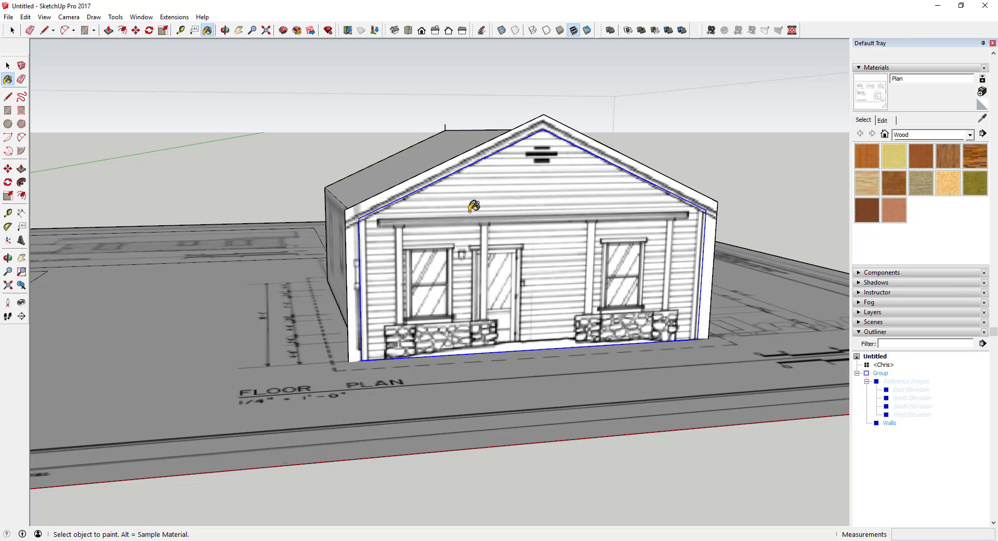
- Offset the north gable border's outer outline inward by about 4" to mark the roof thickness
{"action": "scroll", "coordinate": [390, 196], "scroll_direction": "up", "scroll_amount": 5}
{"action": "key", "text": "space"}
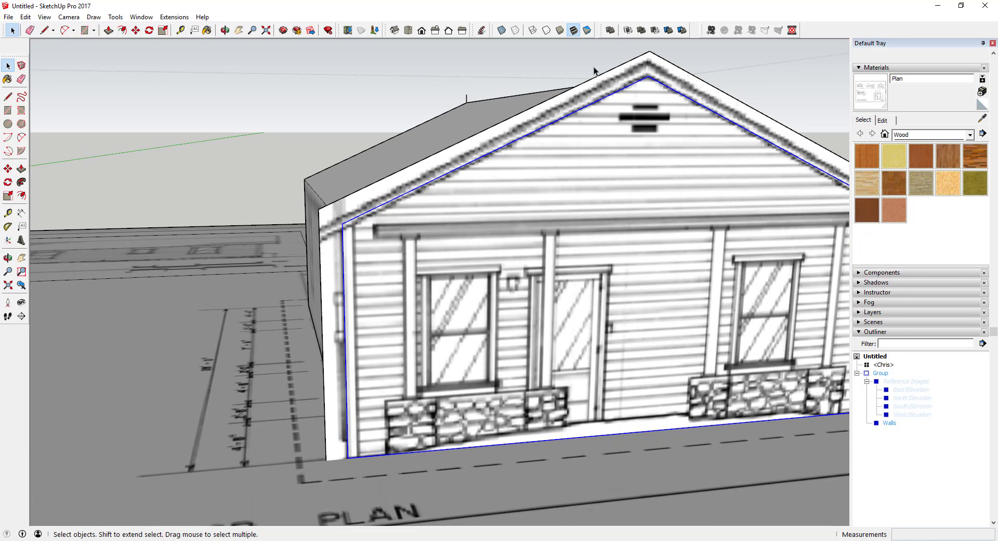
{"action": "key", "text": "f"}
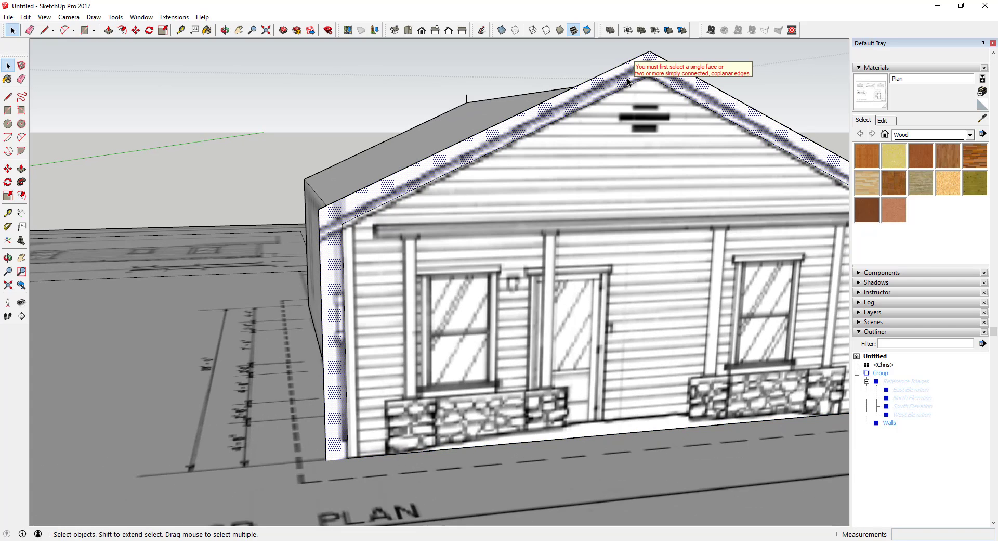
{"action": "left_click", "coordinate": [613, 74]}
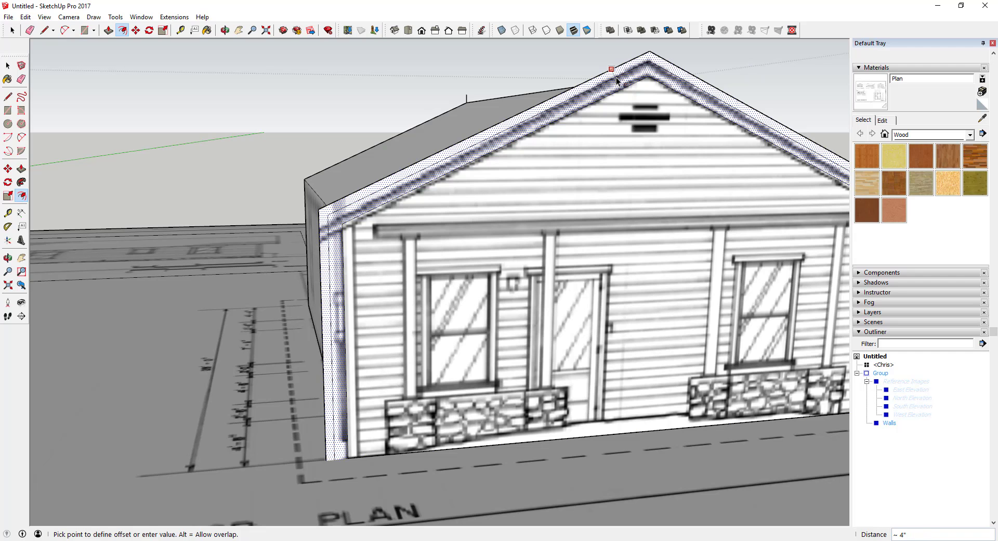
{"action": "left_click", "coordinate": [617, 79]}
- Repaint the blank inner face of the north gable wall with the Plan material
{"action": "scroll", "coordinate": [410, 234], "scroll_direction": "up", "scroll_amount": 3}
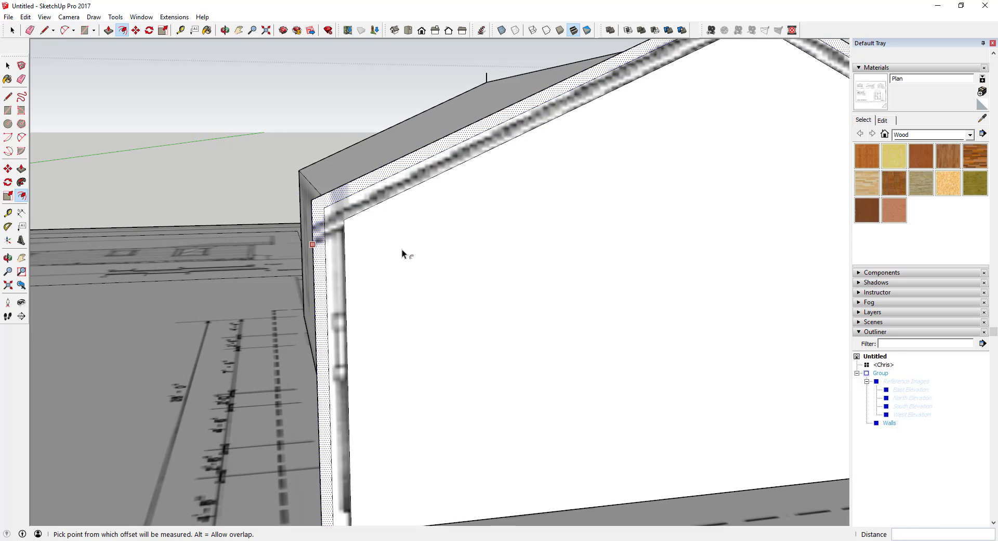
{"action": "key", "text": "space"}
{"action": "scroll", "coordinate": [536, 207], "scroll_direction": "down", "scroll_amount": 5}
{"action": "left_click", "coordinate": [871, 91]}
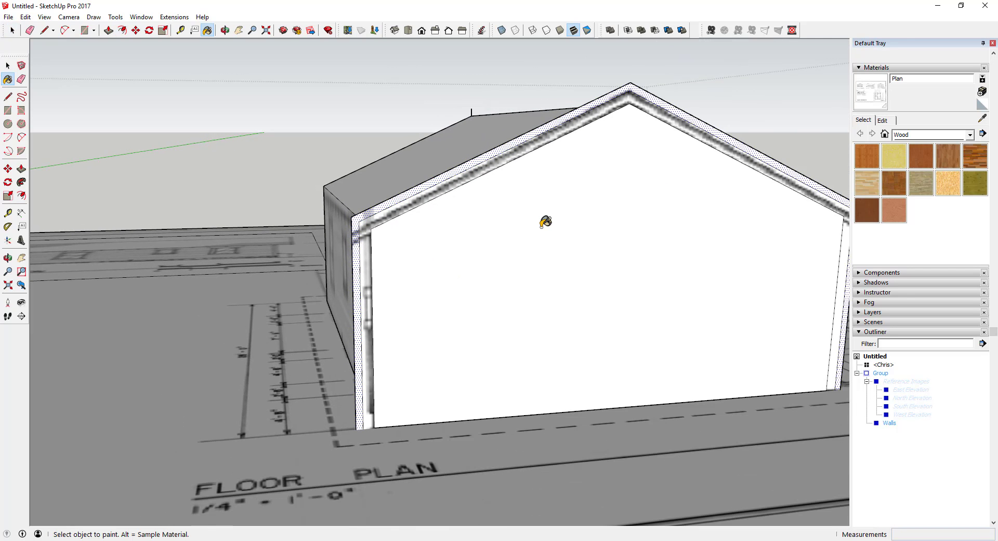
{"action": "left_click", "coordinate": [545, 223]}
- Draw short lines at one eave corner of the north gable, extending the inner roof slope lines to the border's outer edge
{"action": "scroll", "coordinate": [439, 227], "scroll_direction": "up", "scroll_amount": 3}
{"action": "key", "text": "space"}
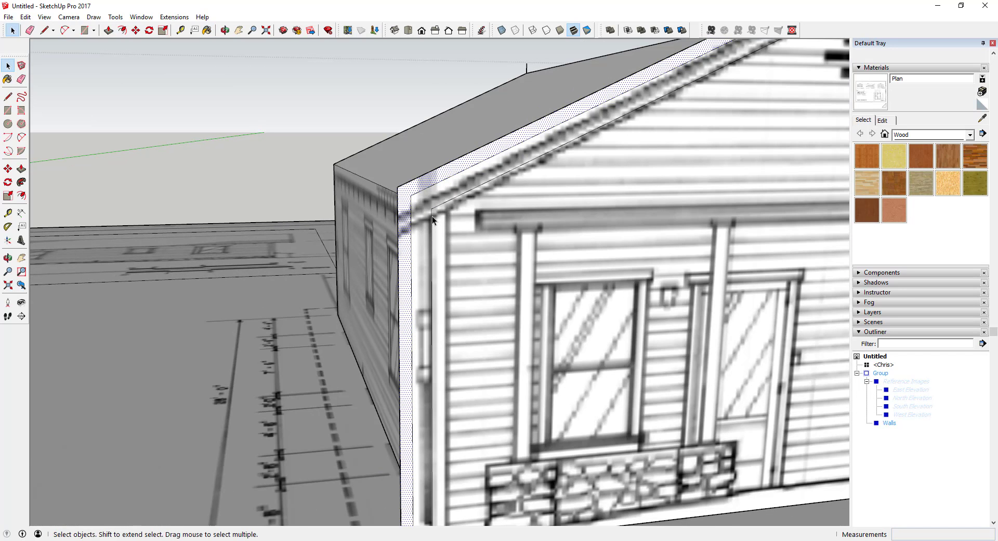
{"action": "key", "text": "l"}
{"action": "left_click", "coordinate": [431, 208]}
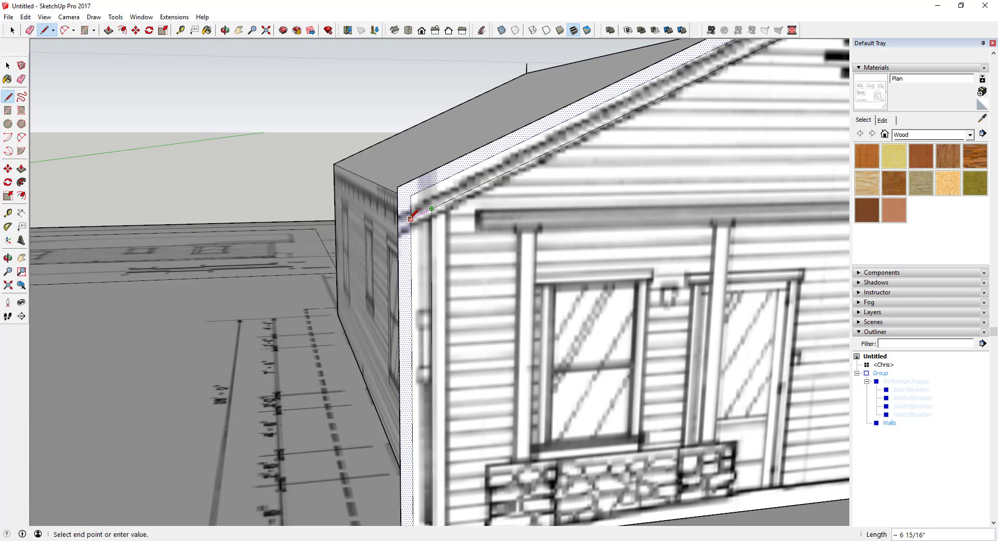
{"action": "key", "text": "space"}
{"action": "scroll", "coordinate": [416, 214], "scroll_direction": "up", "scroll_amount": 3}
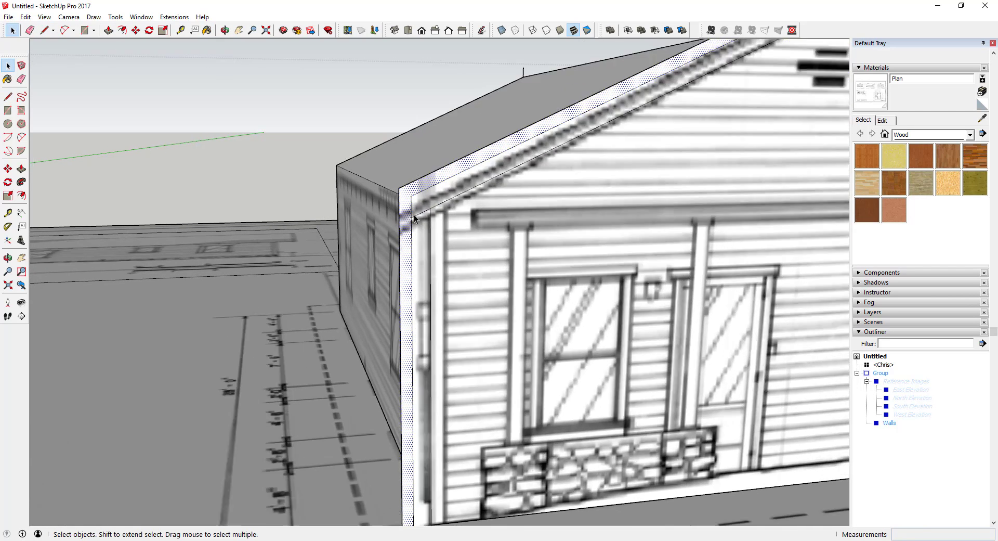
{"action": "key", "text": "l"}
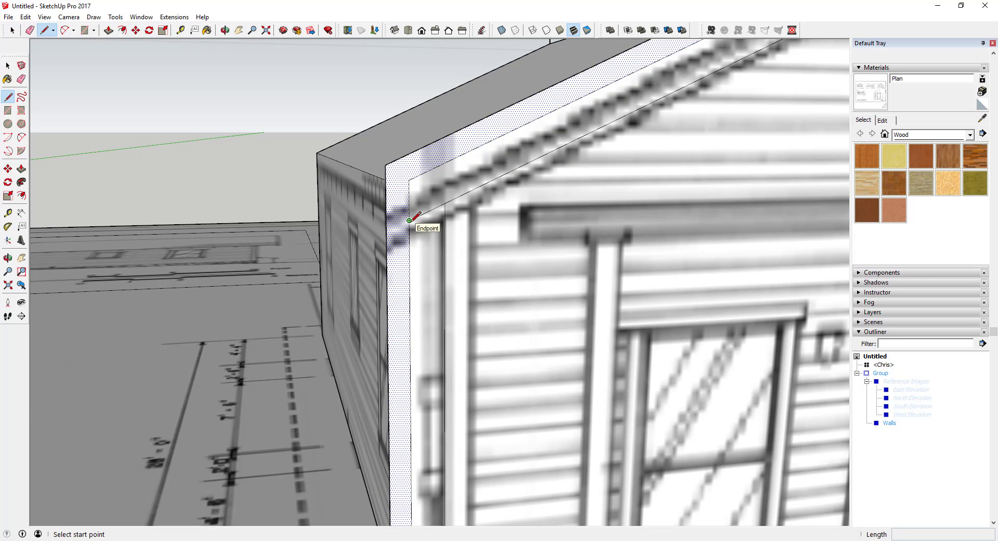
{"action": "scroll", "coordinate": [410, 220], "scroll_direction": "down", "scroll_amount": 5}
{"action": "scroll", "coordinate": [409, 220], "scroll_direction": "up", "scroll_amount": 4}
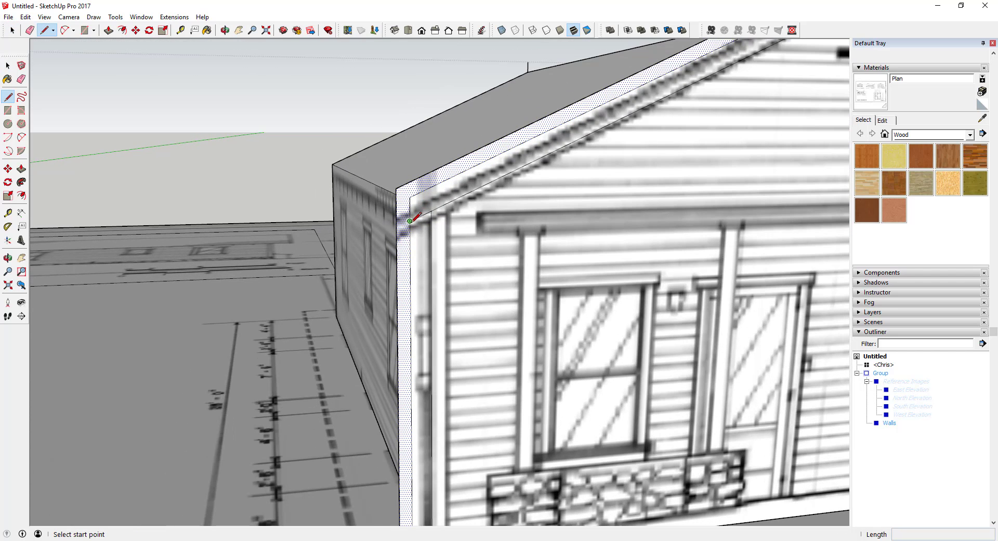
{"action": "left_click", "coordinate": [410, 221]}
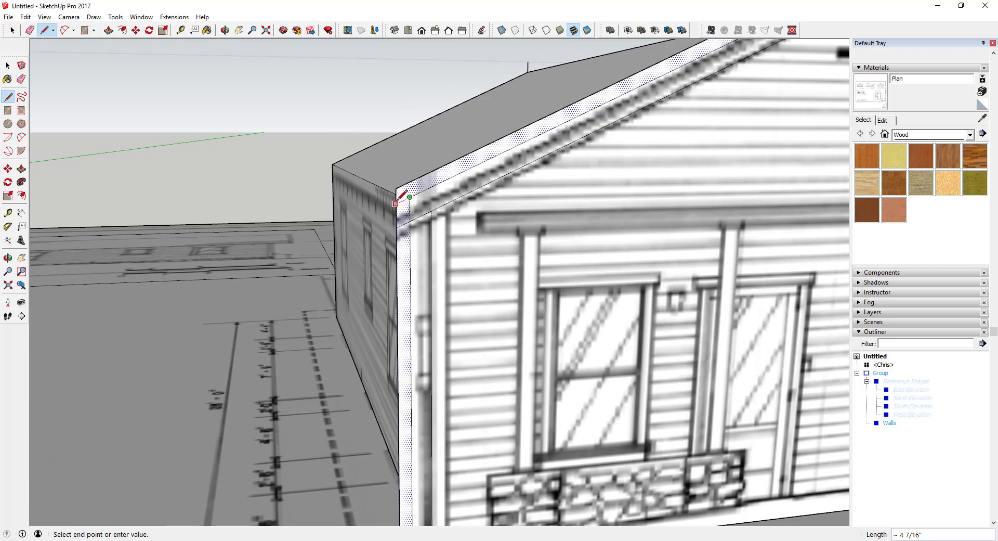
{"action": "key", "text": "Escape"}
{"action": "key", "text": "space"}
{"action": "scroll", "coordinate": [406, 213], "scroll_direction": "down", "scroll_amount": 5}
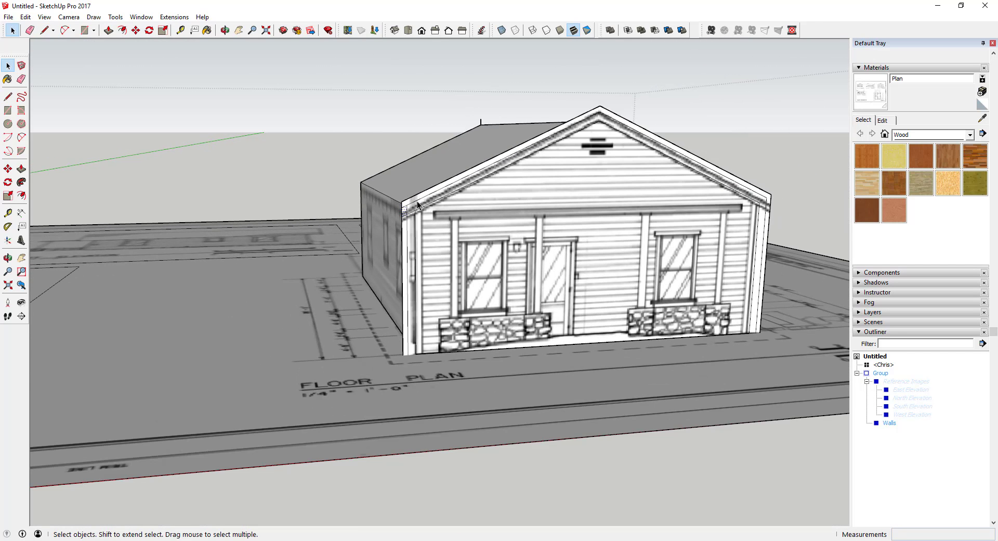
- Copy the short eave corner lines off to the opposite side of the north gable and mirror the copy along the red axis
{"action": "key", "text": "m"}
{"action": "scroll", "coordinate": [395, 218], "scroll_direction": "down", "scroll_amount": 1}
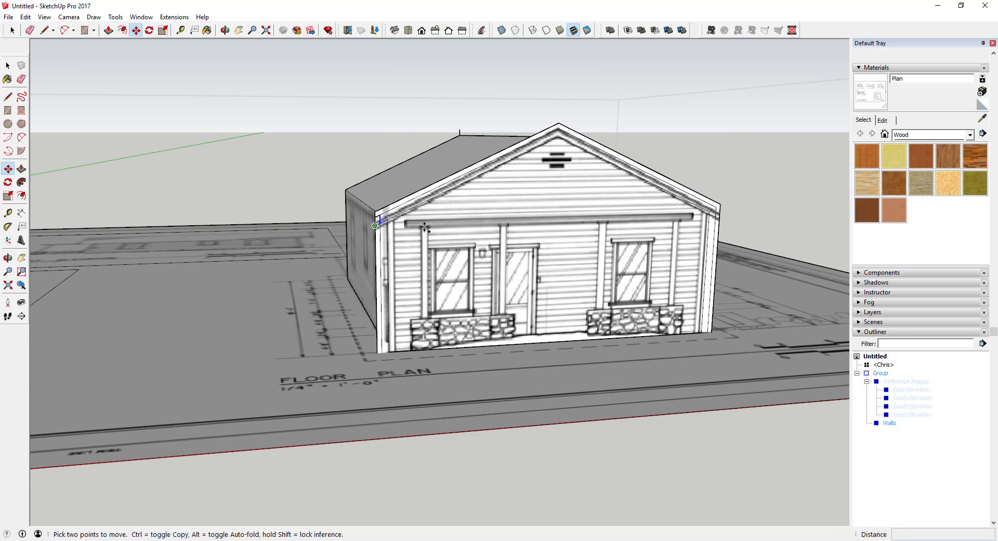
{"action": "left_click", "coordinate": [375, 225]}
{"action": "key", "text": "ctrl"}
{"action": "key", "text": "s"}
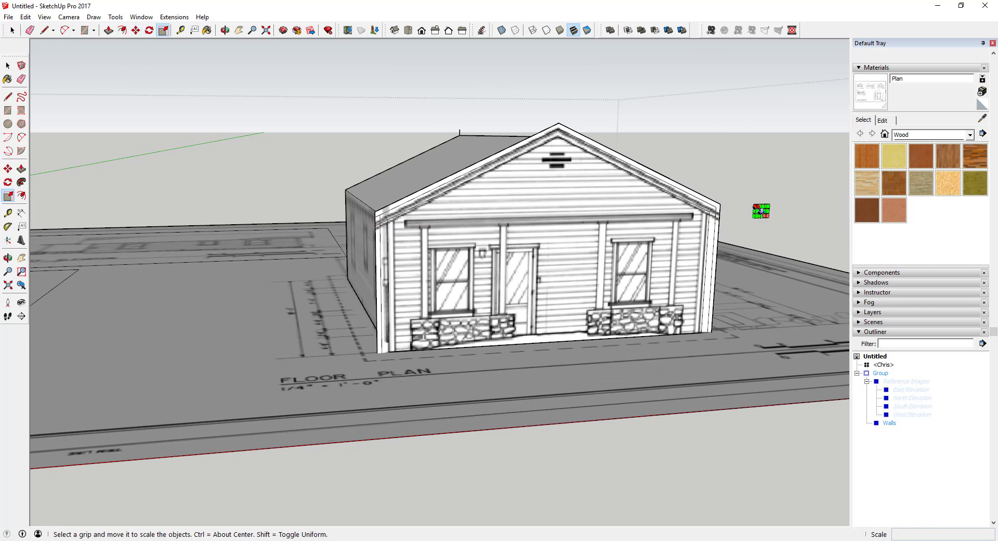
{"action": "left_click", "coordinate": [754, 212]}
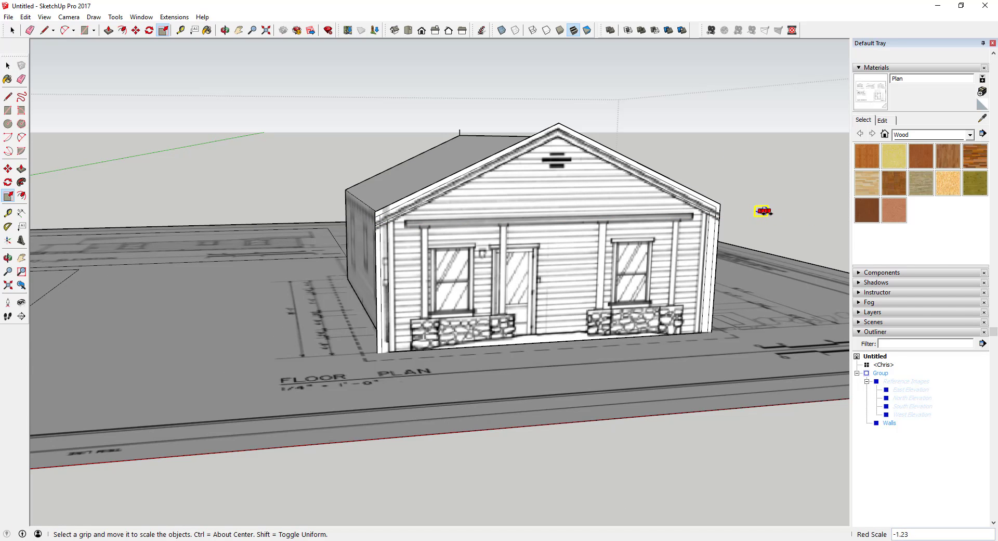
- Move the mirrored eave lines onto the opposite eave corner, snapping them to the inner roof slope line
{"action": "scroll", "coordinate": [762, 211], "scroll_direction": "up", "scroll_amount": 5}
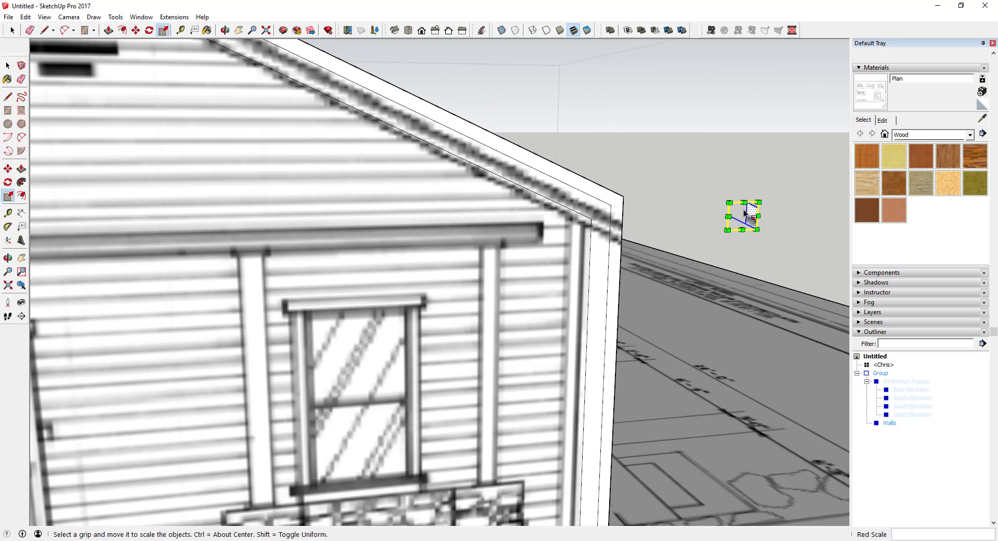
{"action": "key", "text": "m"}
{"action": "left_click", "coordinate": [730, 215]}
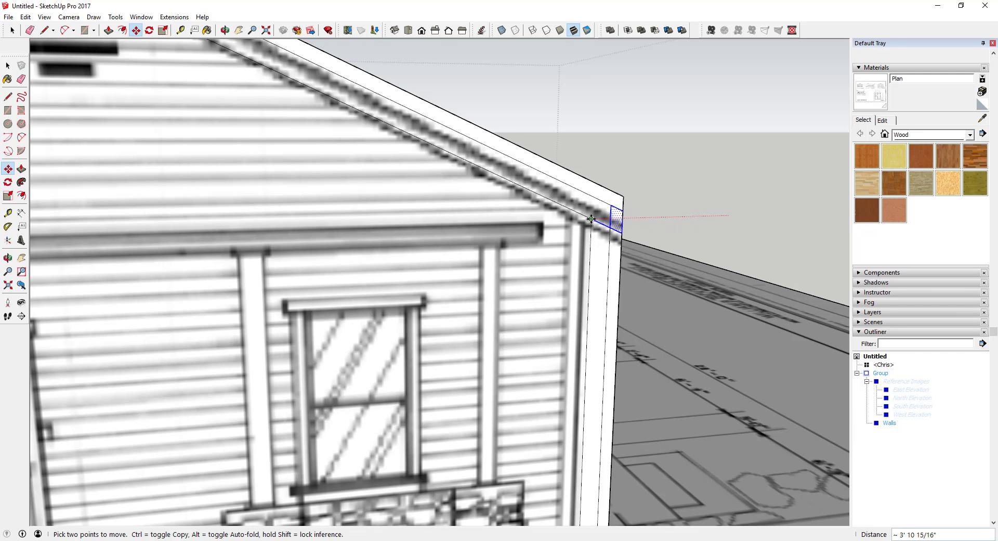
{"action": "key", "text": "space"}
- Erase the leftover border edges below the eaves beside the north wall so only the overhanging roof profile remains
{"action": "scroll", "coordinate": [631, 202], "scroll_direction": "down", "scroll_amount": 8}
{"action": "key", "text": "e"}
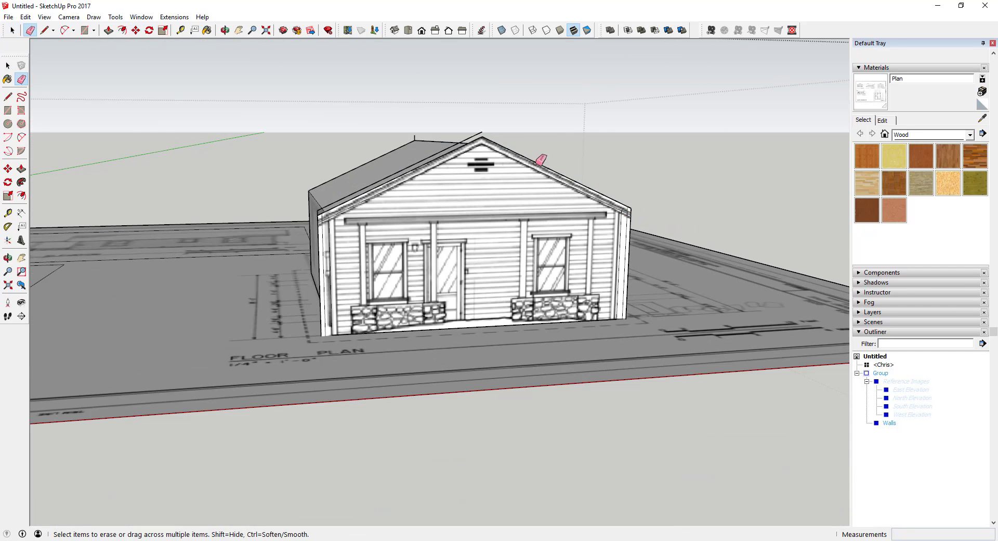
{"action": "scroll", "coordinate": [492, 132], "scroll_direction": "up", "scroll_amount": 3}
{"action": "scroll", "coordinate": [216, 269], "scroll_direction": "down", "scroll_amount": 5}
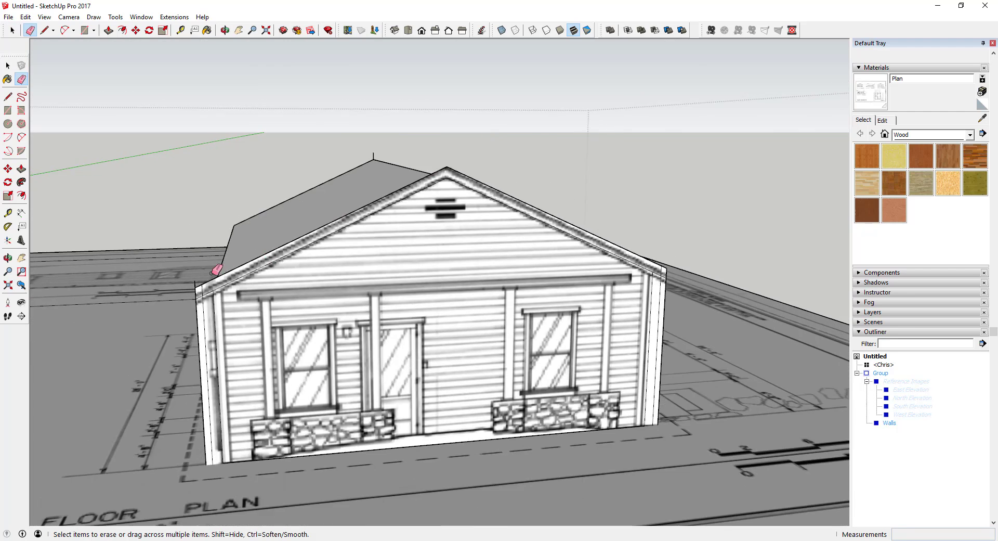
{"action": "scroll", "coordinate": [215, 296], "scroll_direction": "up", "scroll_amount": 8}
{"action": "scroll", "coordinate": [224, 361], "scroll_direction": "down", "scroll_amount": 2}
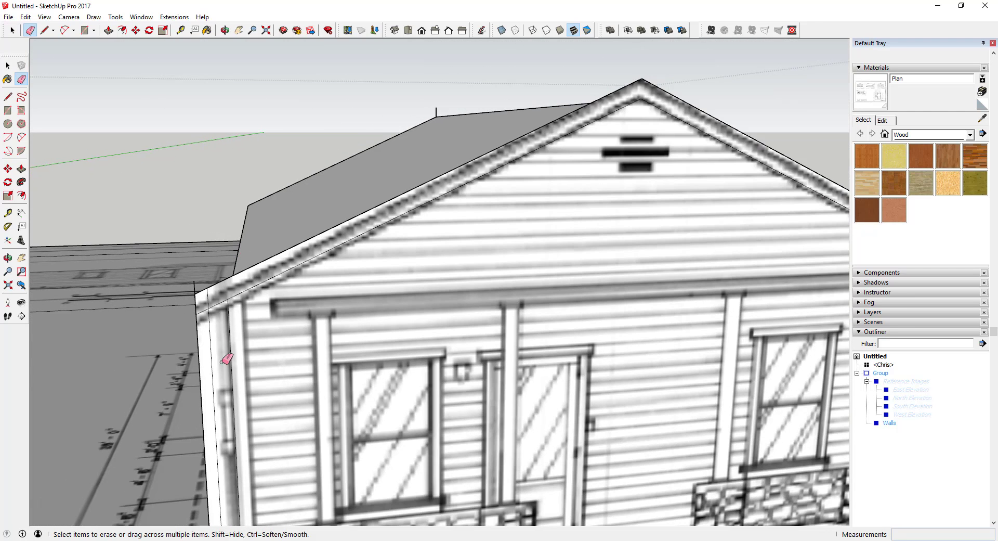
{"action": "left_click", "coordinate": [196, 355]}
{"action": "left_click", "coordinate": [217, 349]}
{"action": "scroll", "coordinate": [218, 349], "scroll_direction": "down", "scroll_amount": 5}
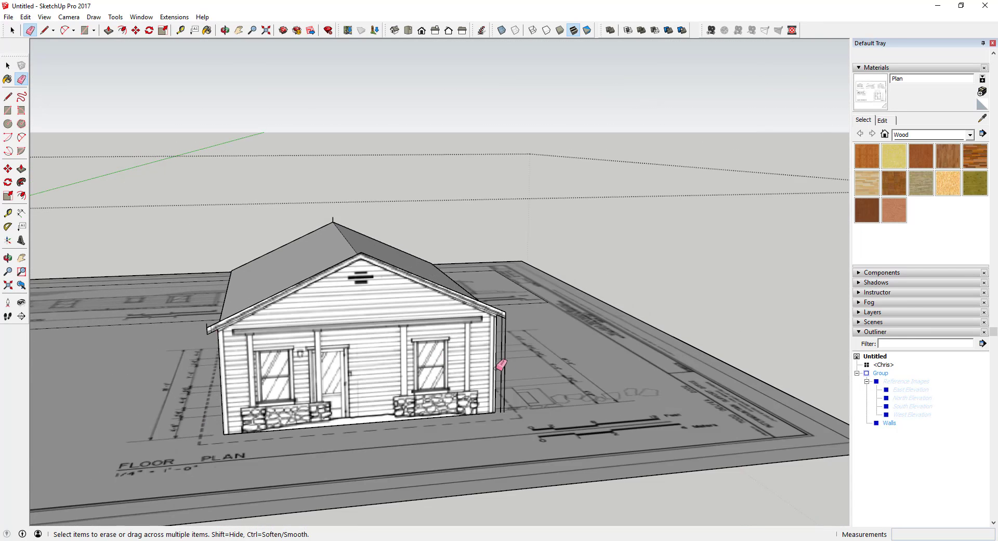
- Erase the stray vertical edges inside and above the roof profile at both eave ends
{"action": "scroll", "coordinate": [502, 353], "scroll_direction": "up", "scroll_amount": 5}
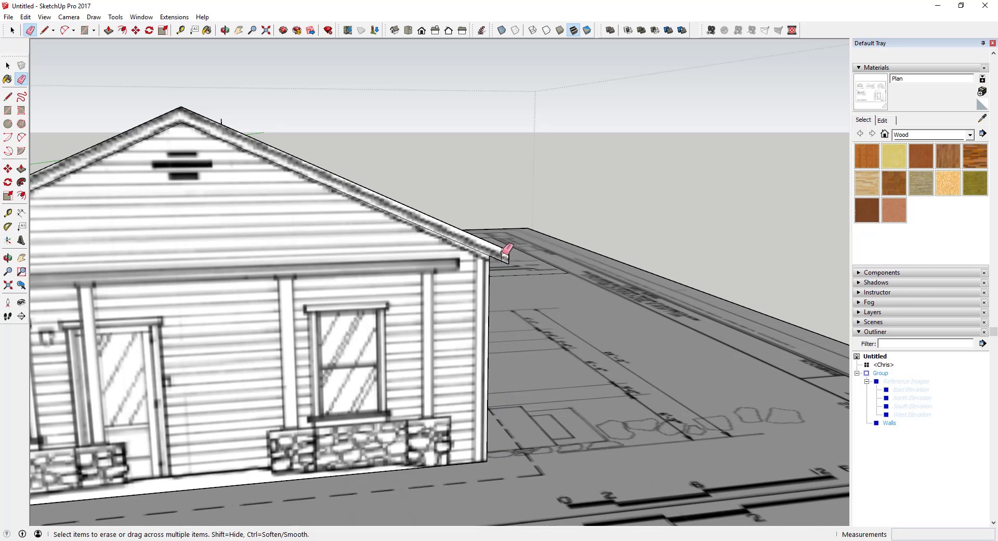
{"action": "scroll", "coordinate": [507, 249], "scroll_direction": "up", "scroll_amount": 5}
{"action": "scroll", "coordinate": [517, 291], "scroll_direction": "down", "scroll_amount": 4}
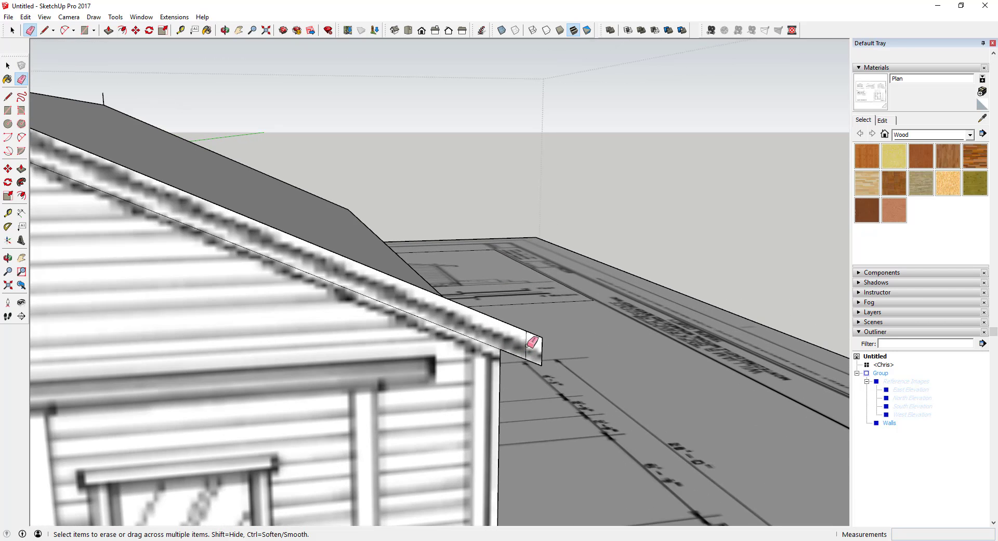
{"action": "scroll", "coordinate": [535, 340], "scroll_direction": "down", "scroll_amount": 5}
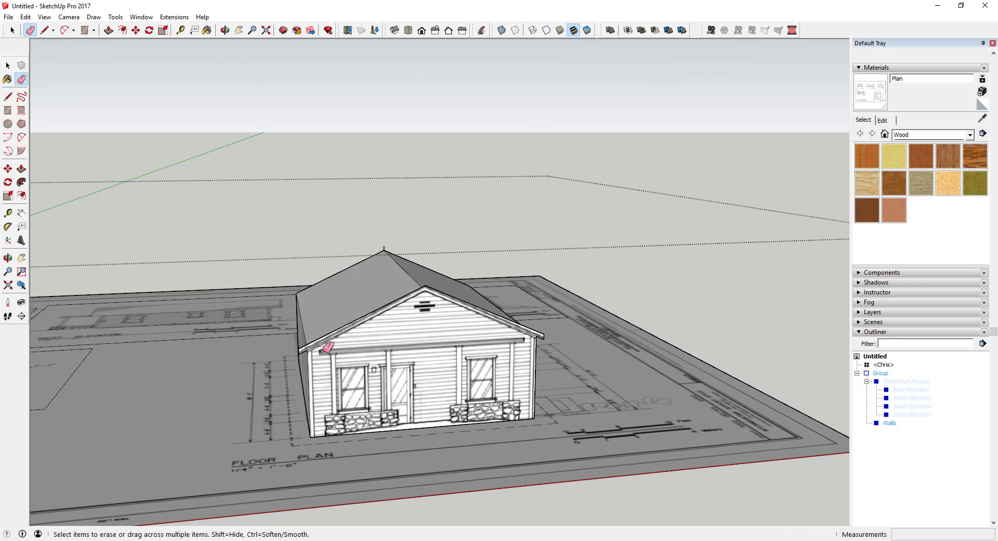
{"action": "scroll", "coordinate": [327, 346], "scroll_direction": "up", "scroll_amount": 5}
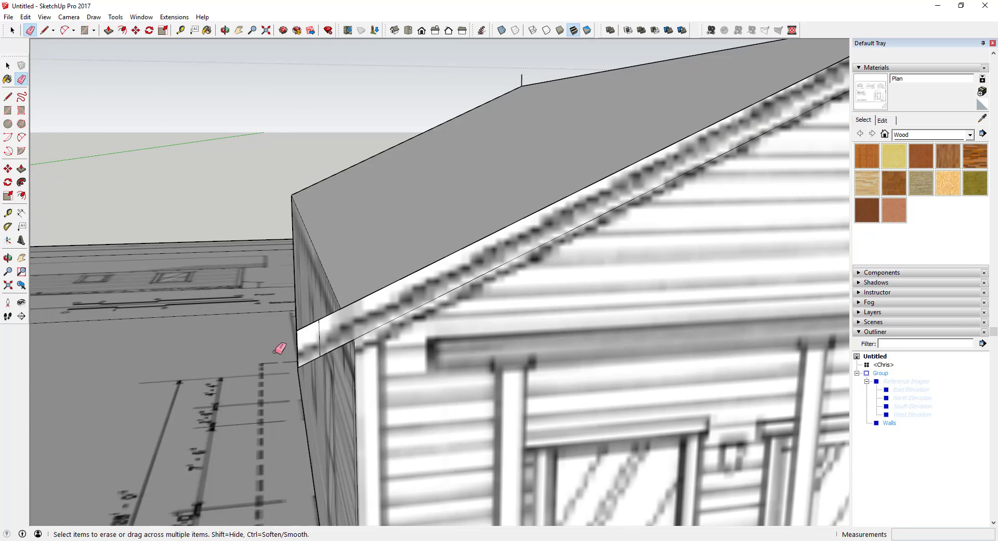
{"action": "scroll", "coordinate": [317, 333], "scroll_direction": "down", "scroll_amount": 3}
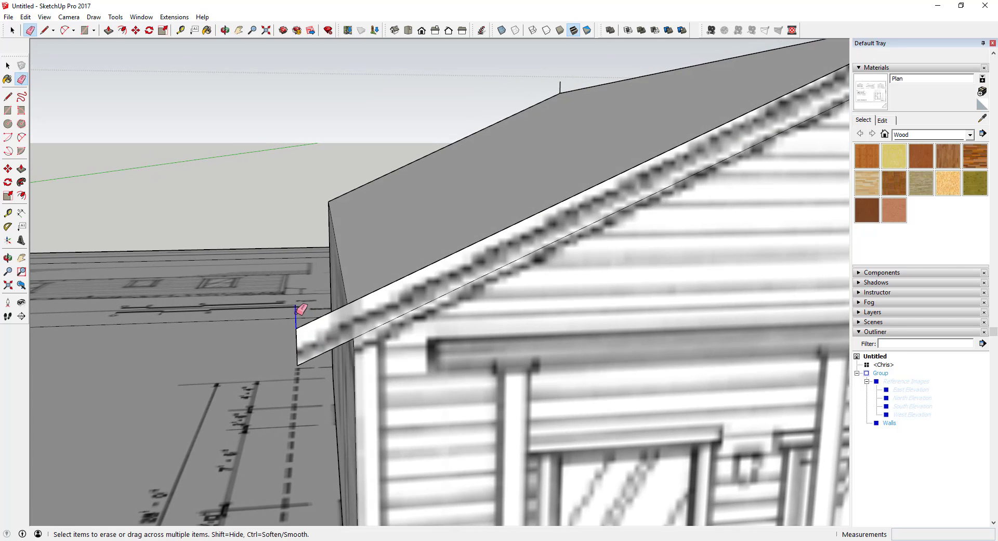
{"action": "scroll", "coordinate": [299, 322], "scroll_direction": "down", "scroll_amount": 5}
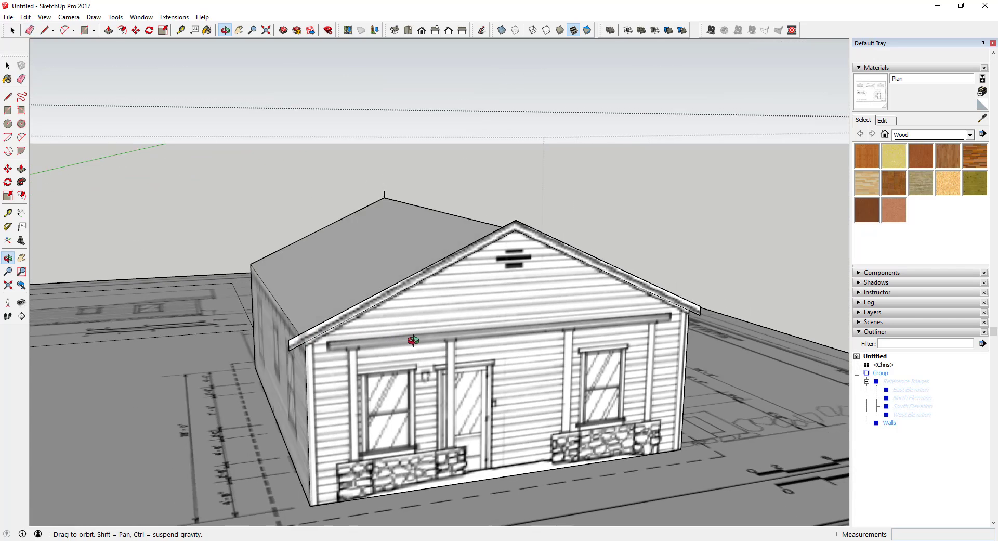
{"action": "middle_click_drag", "start_coordinate": [414, 341], "coordinate": [488, 295]}
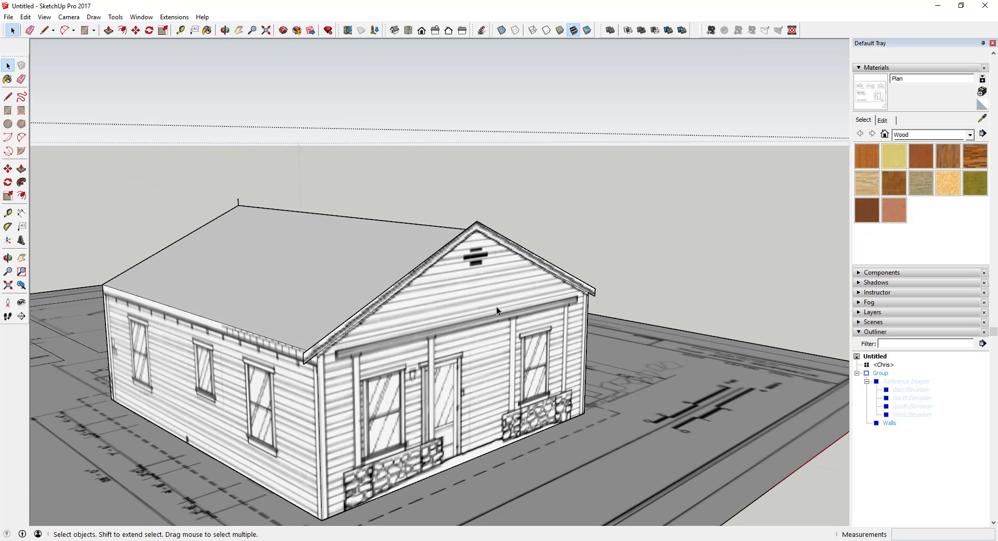
{"action": "key", "text": "p"}
{"action": "left_click", "coordinate": [424, 283]}
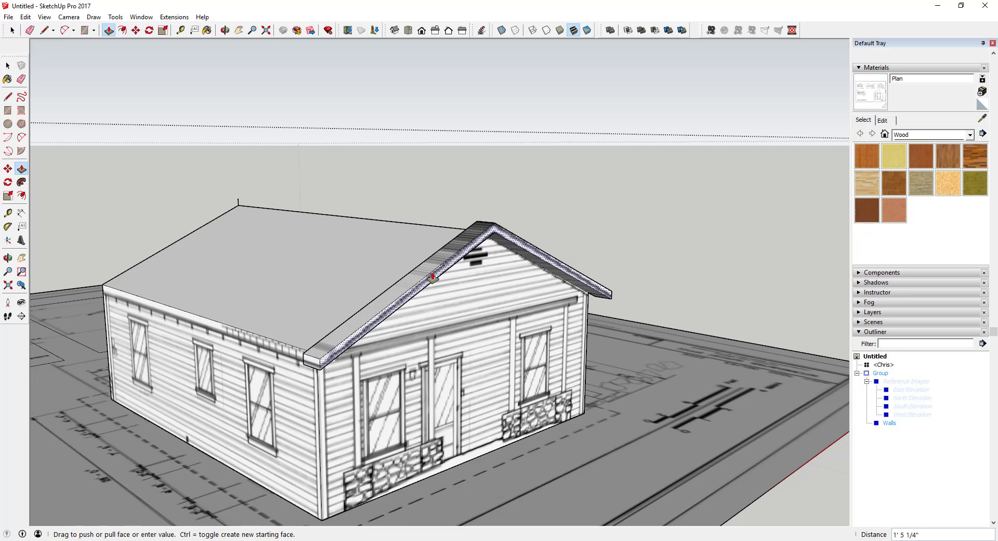
{"action": "left_click", "coordinate": [432, 275]}
{"action": "key", "text": "space"}
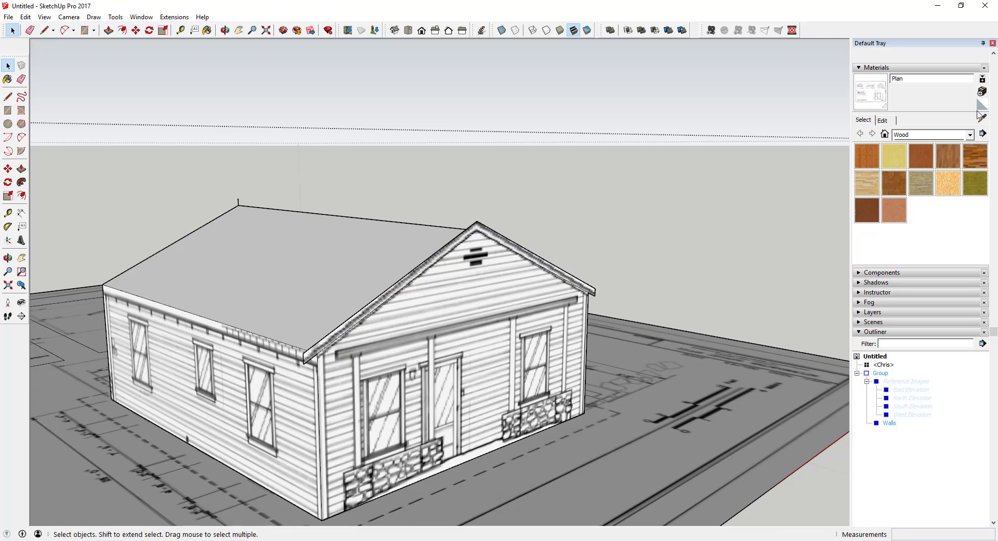
- Paint the roof profile face on the north gable with the Default material
{"action": "key", "text": "b"}
{"action": "scroll", "coordinate": [430, 254], "scroll_direction": "down", "scroll_amount": 1}
{"action": "left_click", "coordinate": [431, 256]}
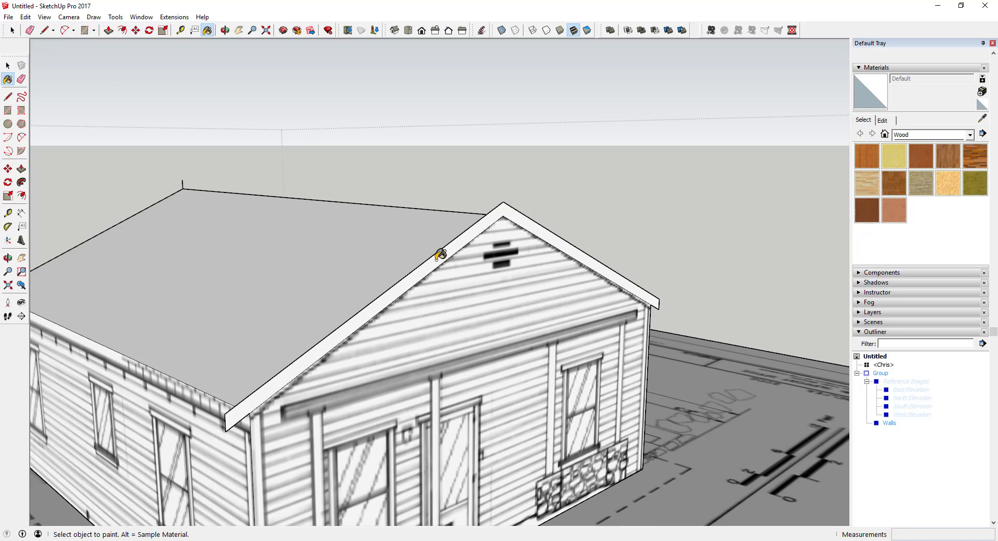
- Push/Pull the roof profile face outward from the north wall to form the front gable overhang
{"action": "key", "text": "space"}
{"action": "key", "text": "p"}
{"action": "left_click", "coordinate": [448, 259]}
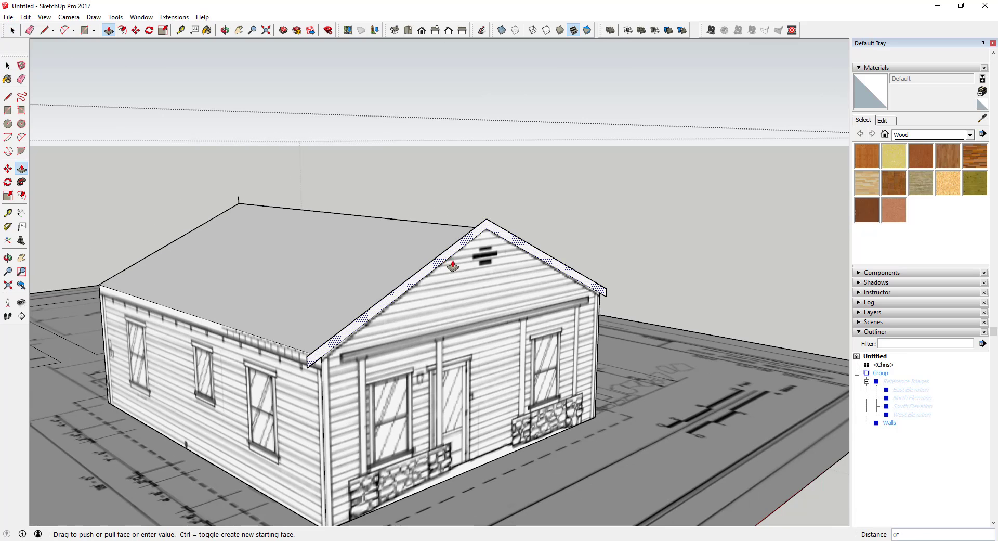
{"action": "left_click", "coordinate": [459, 266]}
- Push/Pull the back of the roof profile along the house and about 1' 5 5/8" past the rear wall on both slopes
{"action": "scroll", "coordinate": [378, 292], "scroll_direction": "up", "scroll_amount": 3}
{"action": "middle_click_drag", "start_coordinate": [378, 292], "coordinate": [812, 296]}
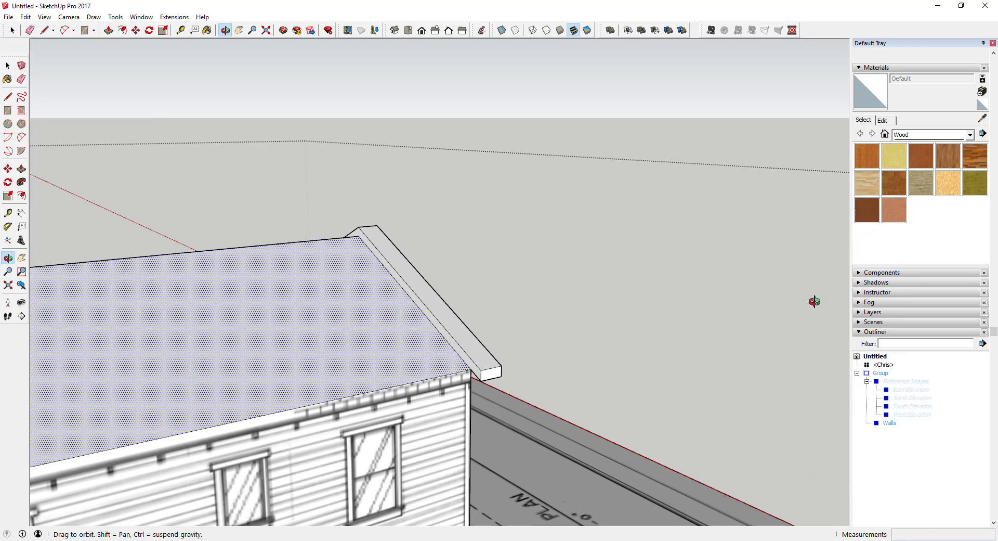
{"action": "left_click", "coordinate": [453, 345]}
{"action": "scroll", "coordinate": [454, 345], "scroll_direction": "down", "scroll_amount": 5}
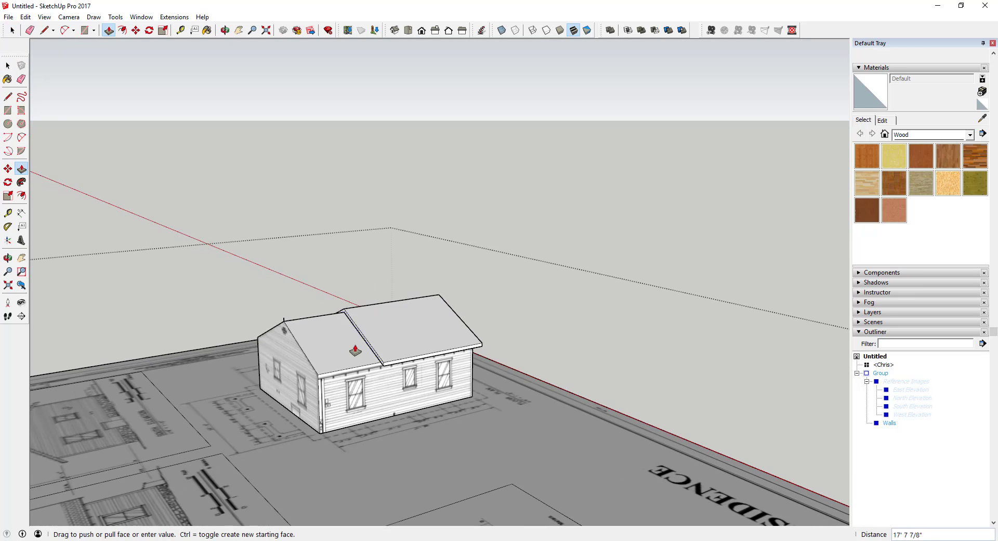
{"action": "left_click", "coordinate": [299, 385]}
{"action": "scroll", "coordinate": [299, 385], "scroll_direction": "up", "scroll_amount": 5}
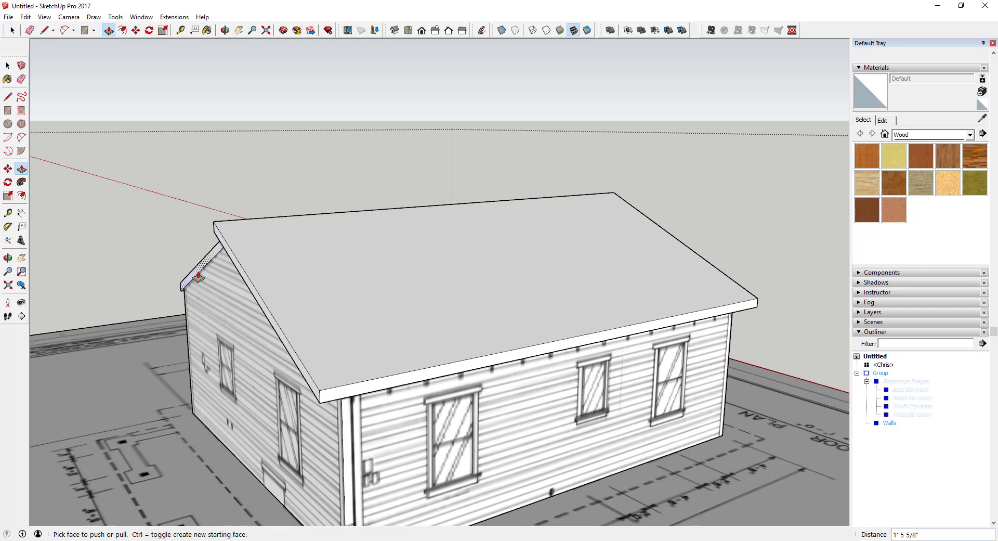
{"action": "middle_click_drag", "start_coordinate": [216, 292], "coordinate": [208, 238]}
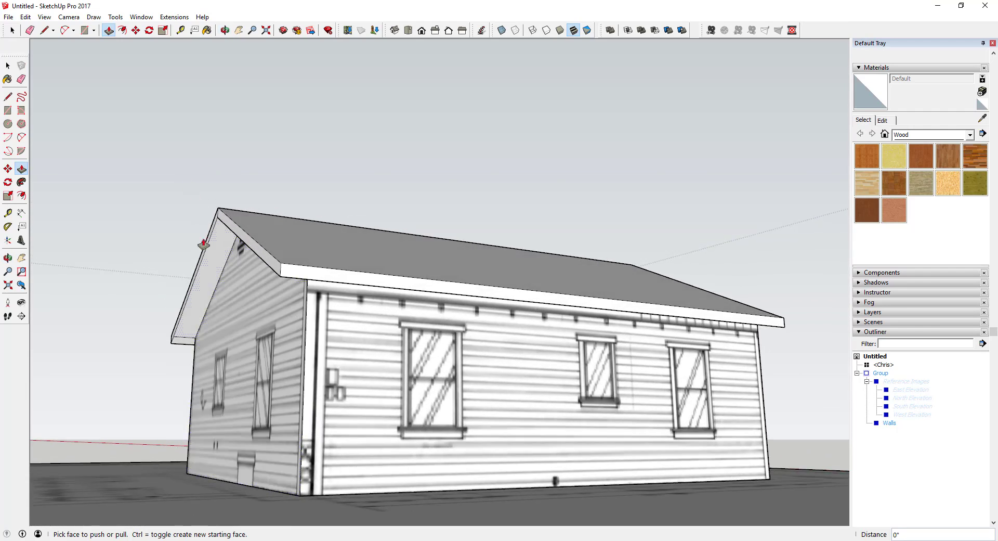
{"action": "scroll", "coordinate": [174, 348], "scroll_direction": "up", "scroll_amount": 5}
{"action": "scroll", "coordinate": [177, 352], "scroll_direction": "down", "scroll_amount": 5}
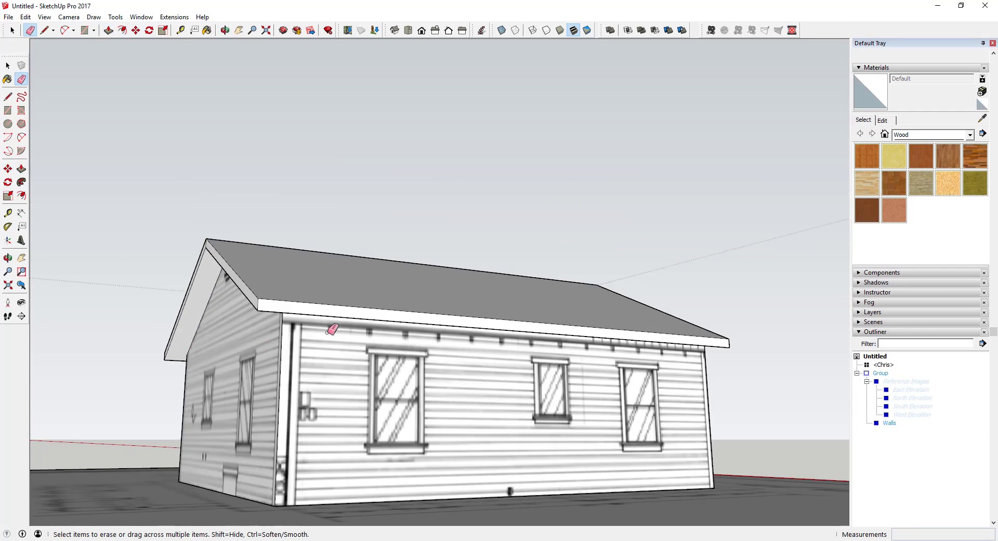
- Examine the roof's eaves and gable overhangs from both long sides and the north front of the house
{"action": "mouse_move", "coordinate": [329, 327]}
{"action": "middle_mouse_down"}
{"action": "mouse_move", "coordinate": [251, 407]}
{"action": "mouse_move", "coordinate": [330, 283]}
{"action": "mouse_move", "coordinate": [500, 361]}
{"action": "mouse_move", "coordinate": [385, 350]}
{"action": "mouse_move", "coordinate": [516, 359]}
{"action": "middle_mouse_up"}
{"action": "scroll", "coordinate": [385, 350], "scroll_direction": "up", "scroll_amount": 5}
{"action": "key", "text": "e"}
{"action": "scroll", "coordinate": [517, 359], "scroll_direction": "down", "scroll_amount": 4}
{"action": "scroll", "coordinate": [429, 347], "scroll_direction": "up", "scroll_amount": 3}
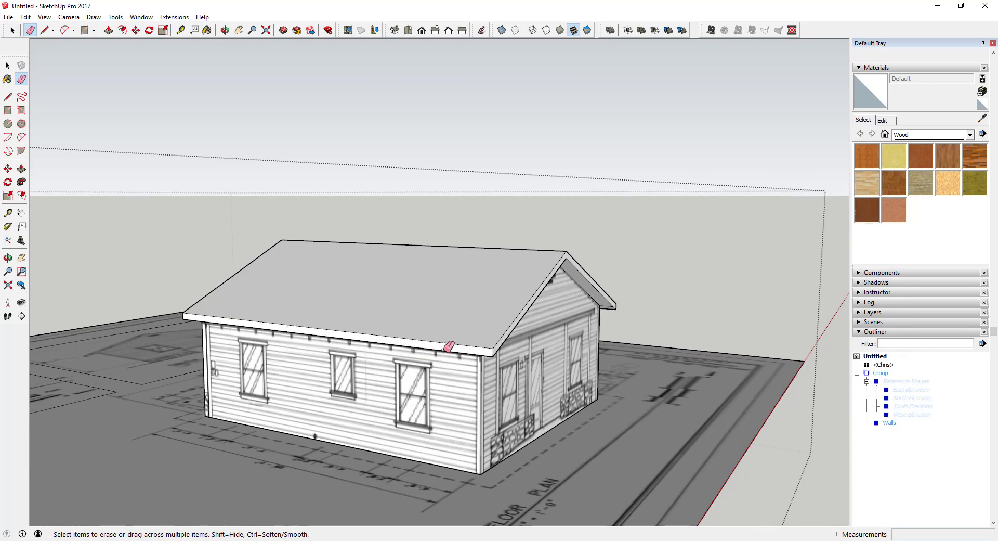
{"action": "scroll", "coordinate": [435, 399], "scroll_direction": "down", "scroll_amount": 3}
{"action": "key", "text": "space"}
{"action": "scroll", "coordinate": [438, 398], "scroll_direction": "up", "scroll_amount": 6}
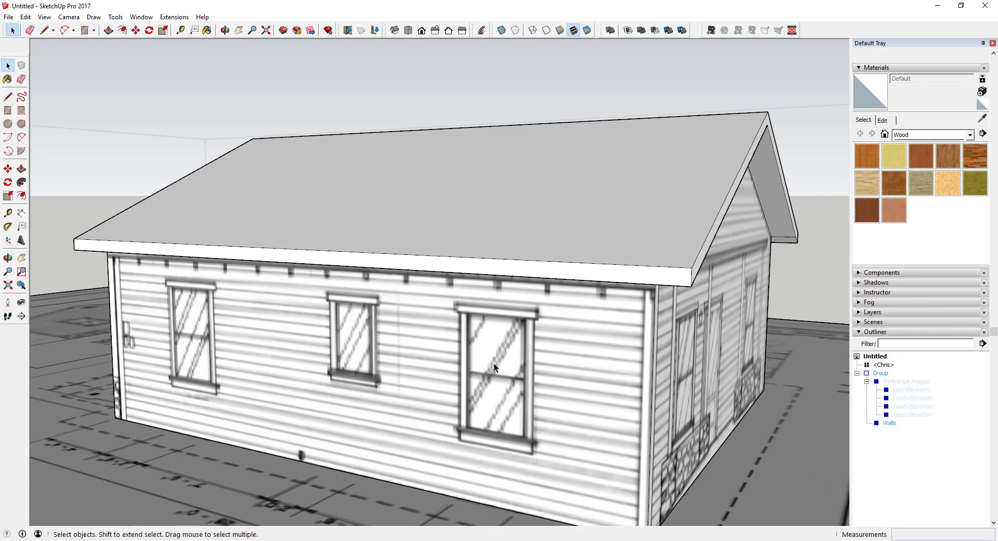
{"action": "scroll", "coordinate": [620, 353], "scroll_direction": "down", "scroll_amount": 5}
{"action": "middle_click_drag", "start_coordinate": [620, 354], "coordinate": [441, 365]}
{"action": "scroll", "coordinate": [494, 323], "scroll_direction": "down", "scroll_amount": 5}
{"action": "scroll", "coordinate": [468, 366], "scroll_direction": "up", "scroll_amount": 6}
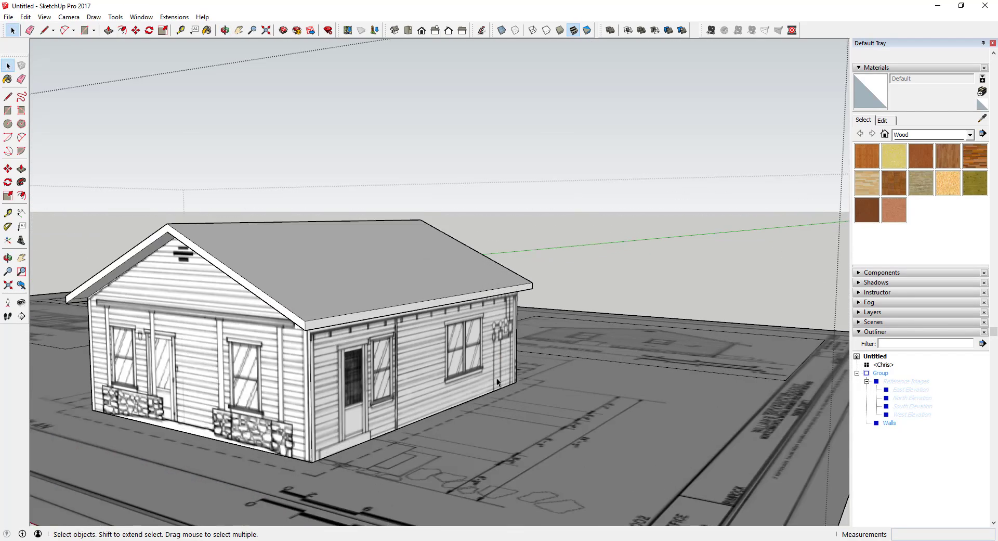
{"action": "scroll", "coordinate": [385, 348], "scroll_direction": "down", "scroll_amount": 6}
{"action": "scroll", "coordinate": [405, 347], "scroll_direction": "up", "scroll_amount": 4}
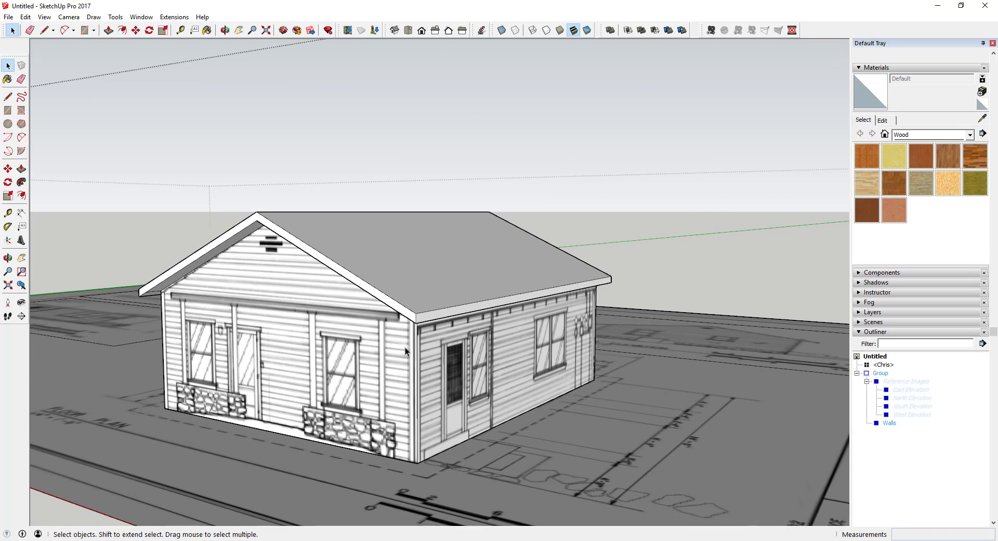